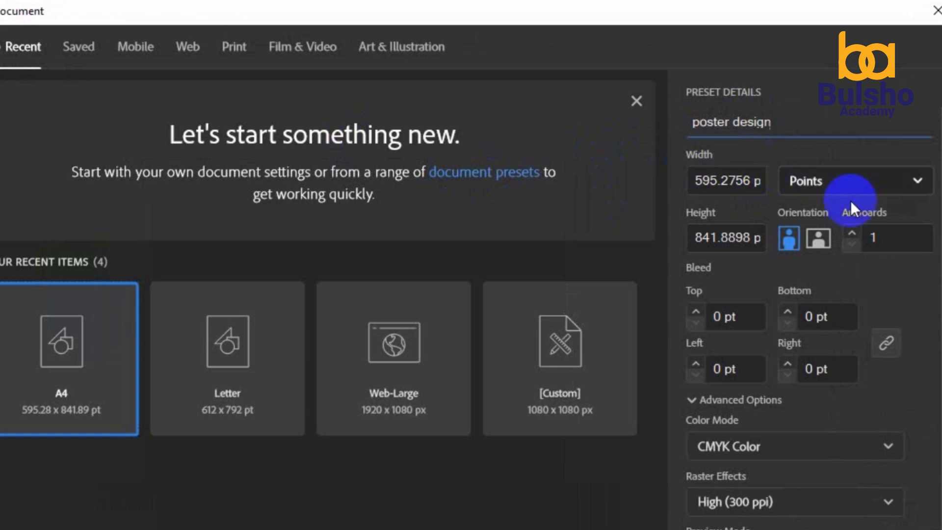
Set the 'poster design' preset to Pixels, 1000 × 1000 px, with RGB Color mode
click(852, 198)
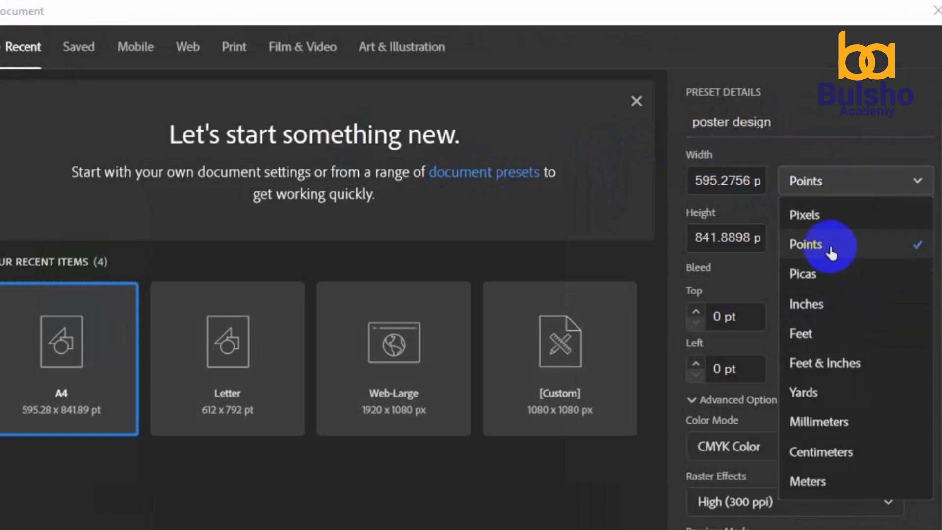
click(814, 216)
click(757, 181)
double_click(758, 181)
text(1)
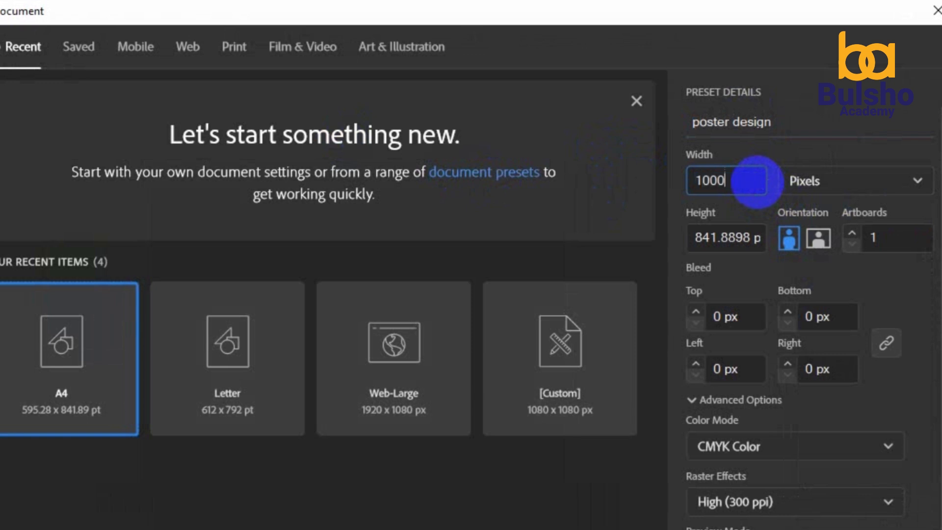
text(000)
click(749, 239)
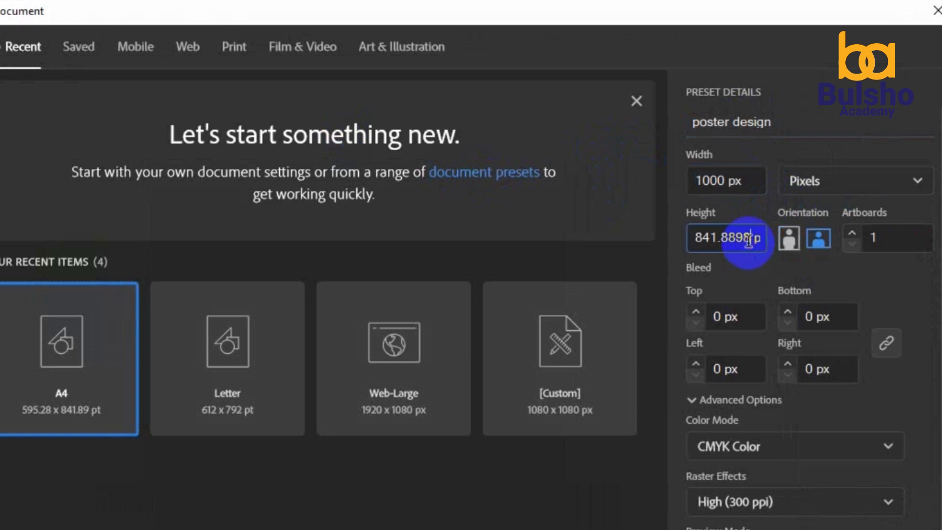
double_click(749, 239)
text(1000)
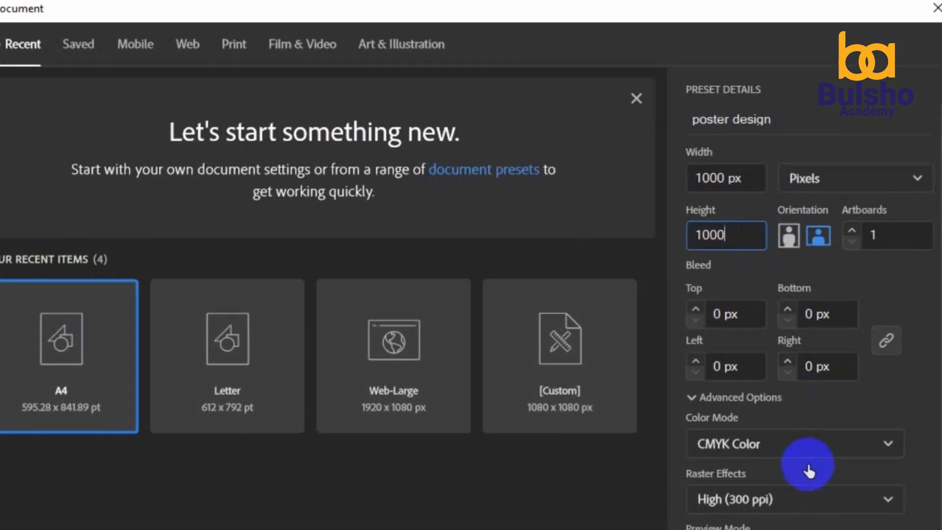
click(761, 455)
click(706, 414)
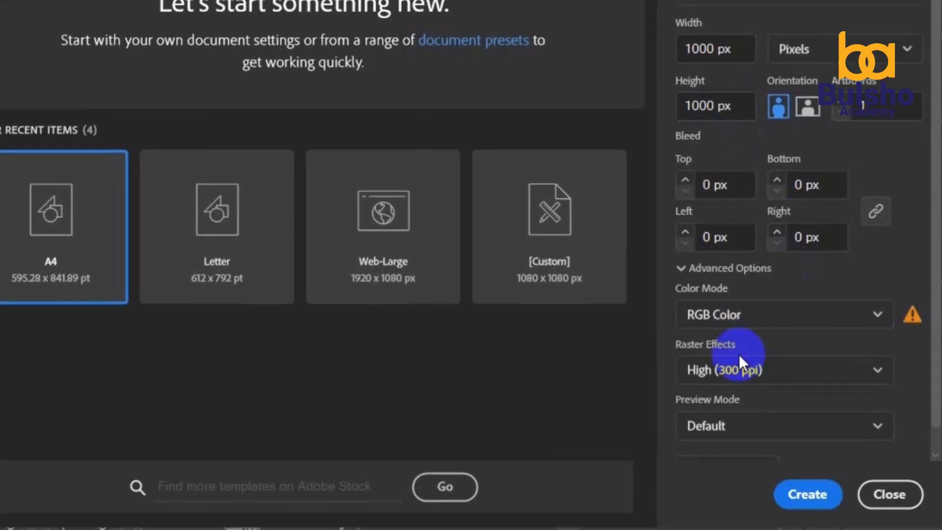
Create the document and drag the green and teal swatch squares into it
click(812, 491)
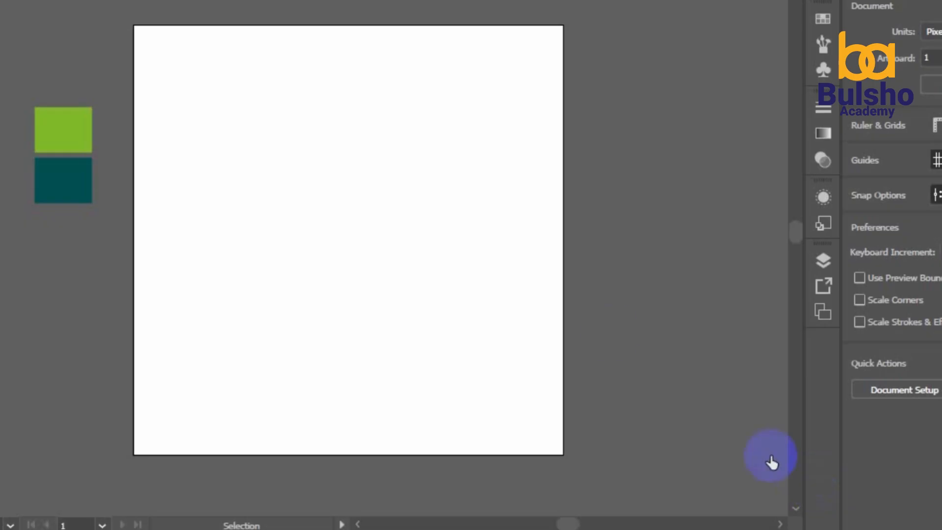
key(ctrl+minus)
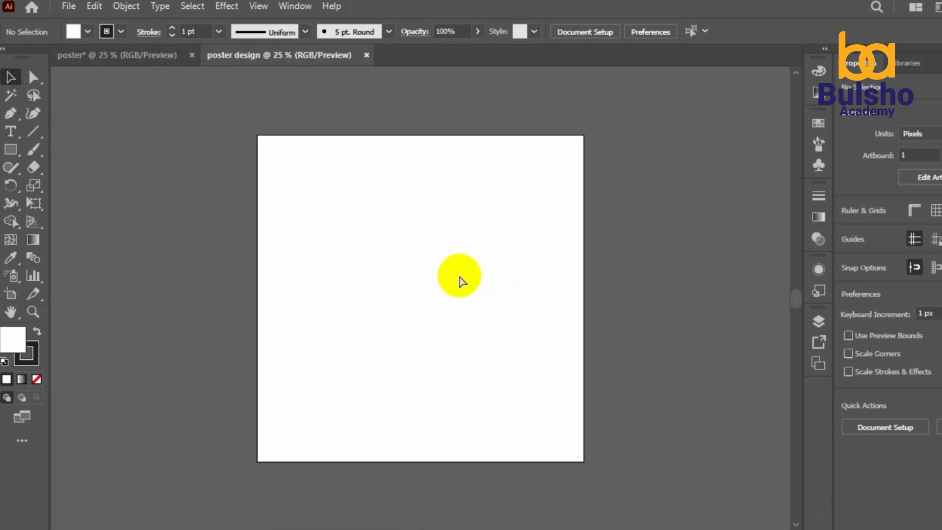
click(157, 55)
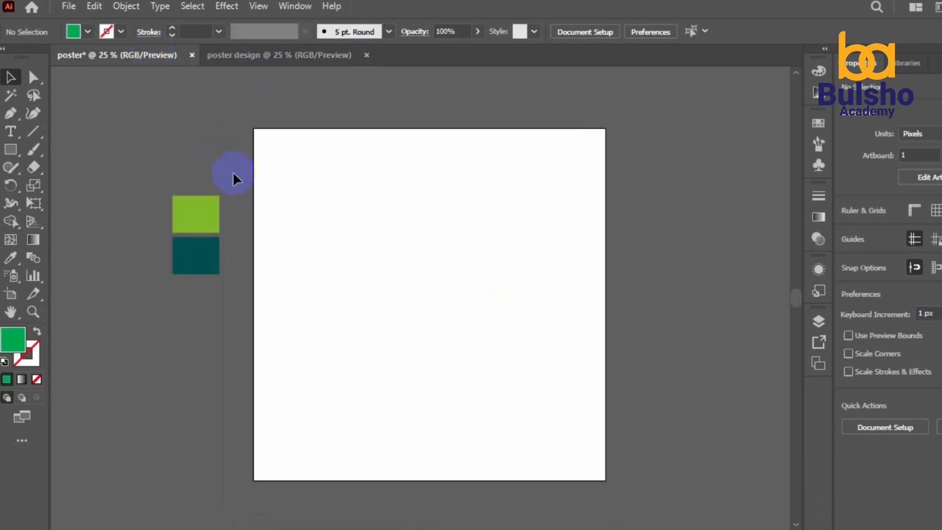
mouse_move(201, 277)
mouse_down()
mouse_move(208, 155)
mouse_move(253, 60)
mouse_move(197, 269)
mouse_up()
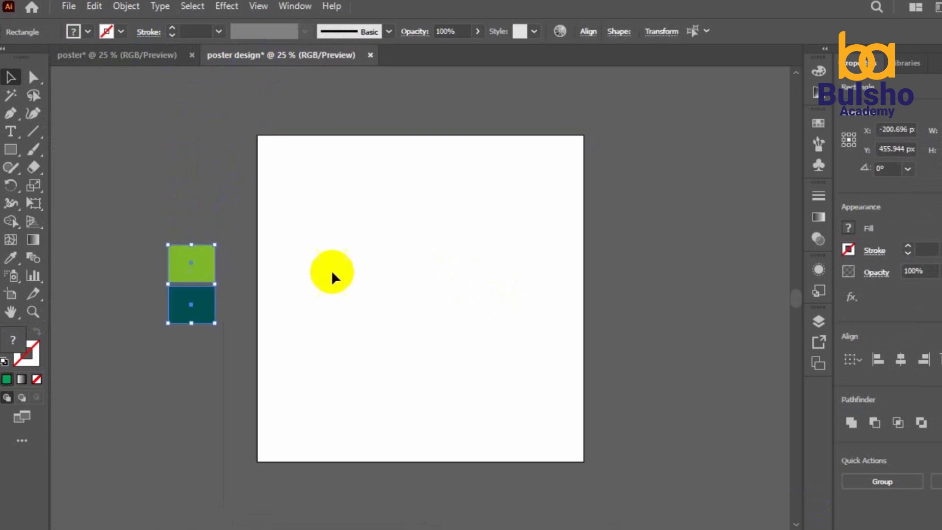
click(338, 277)
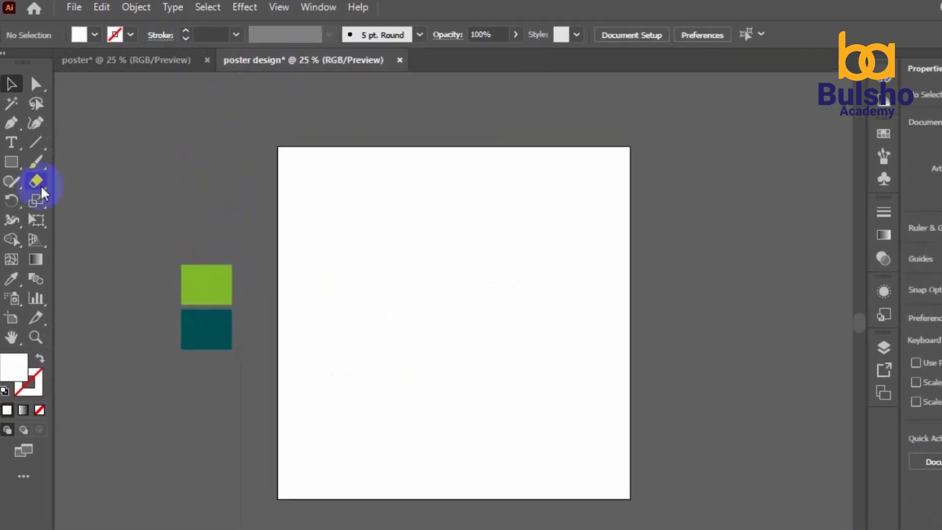
Draw a circle at the artboard's lower-left edge, fill it dark teal, and show Pathfinder
click(12, 162)
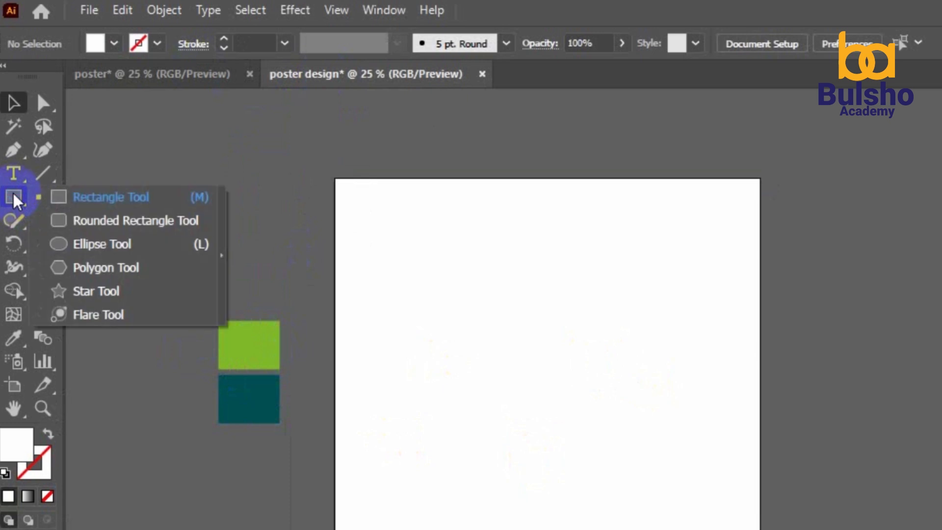
click(98, 245)
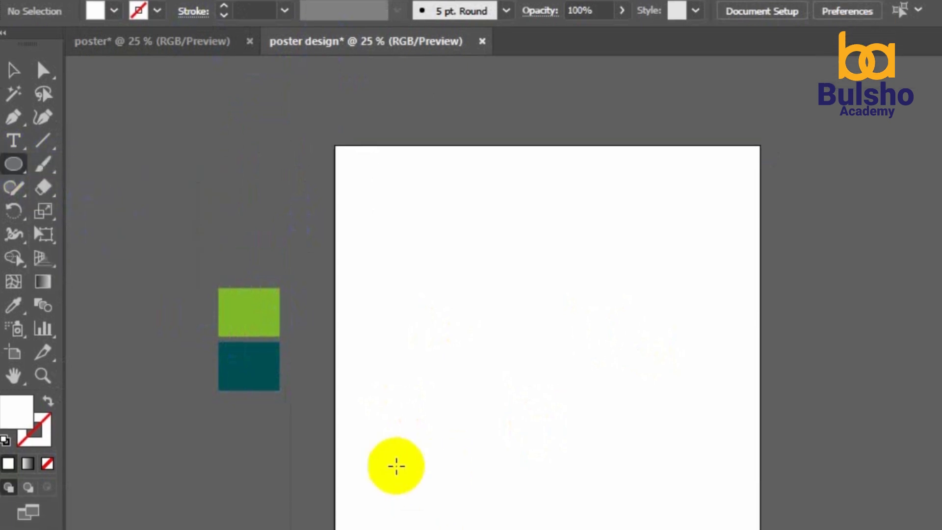
mouse_move(376, 391)
mouse_down()
mouse_move(534, 486)
mouse_move(621, 513)
mouse_up()
click(14, 3)
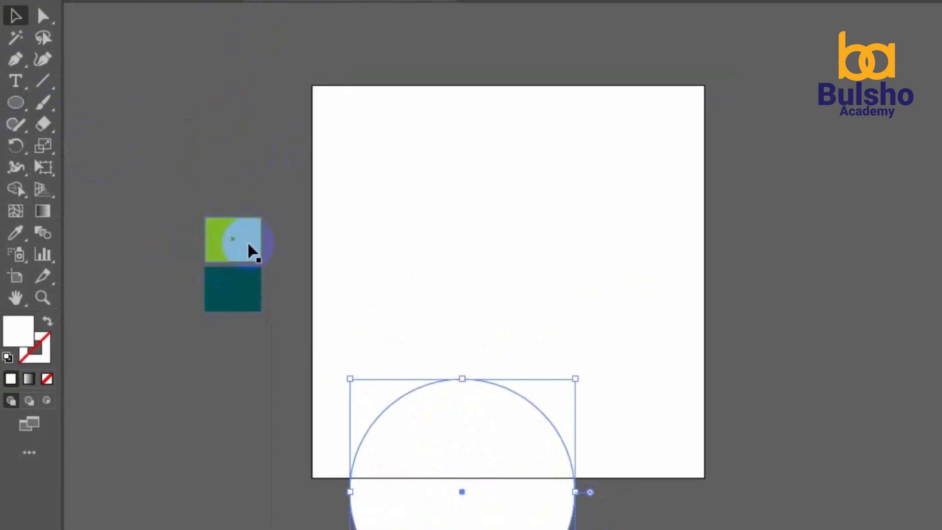
drag(476, 448, 393, 388)
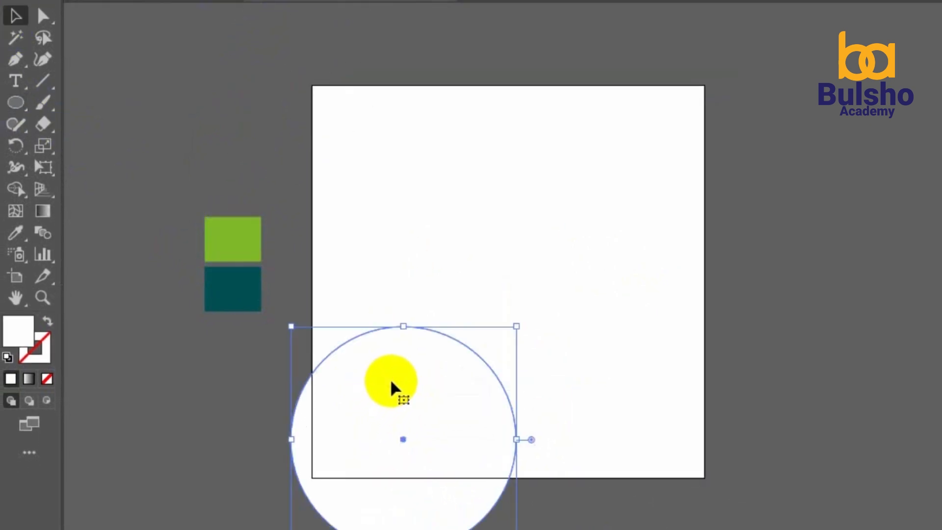
click(16, 233)
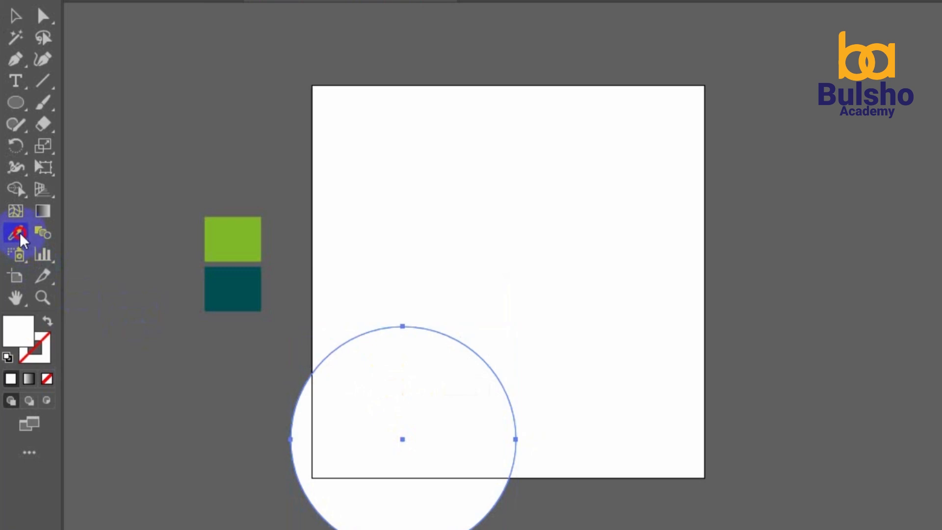
click(241, 281)
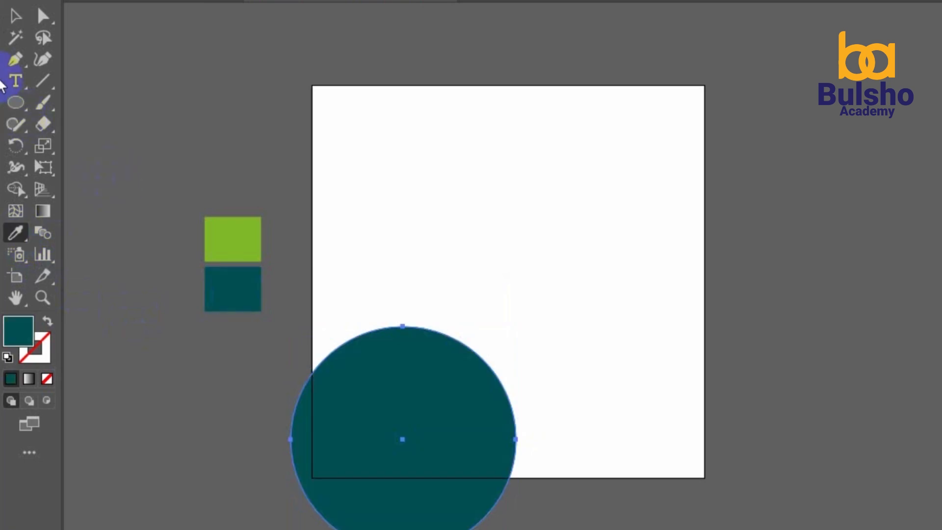
click(15, 16)
key(shift+ctrl+F9)
click(42, 80)
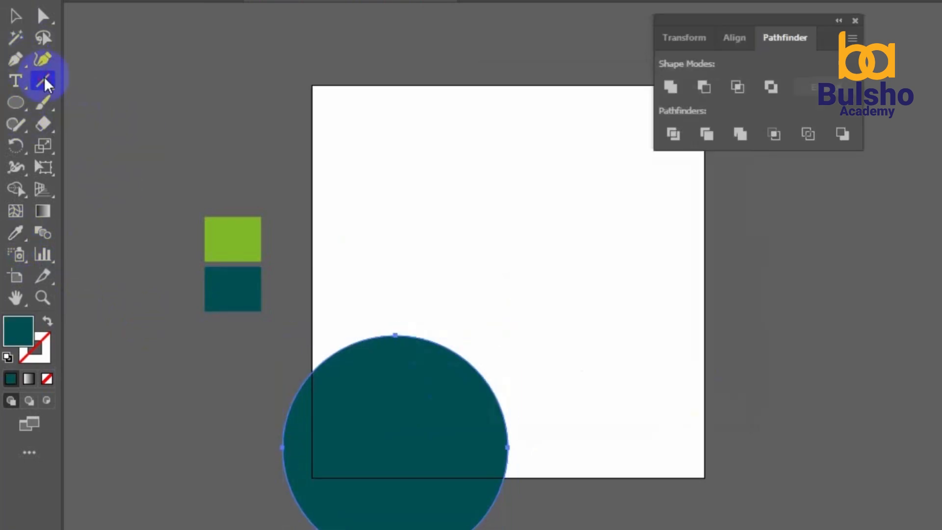
Draw a horizontal line across the upper part of the teal circle
drag(274, 406, 492, 391)
key(ctrl+z)
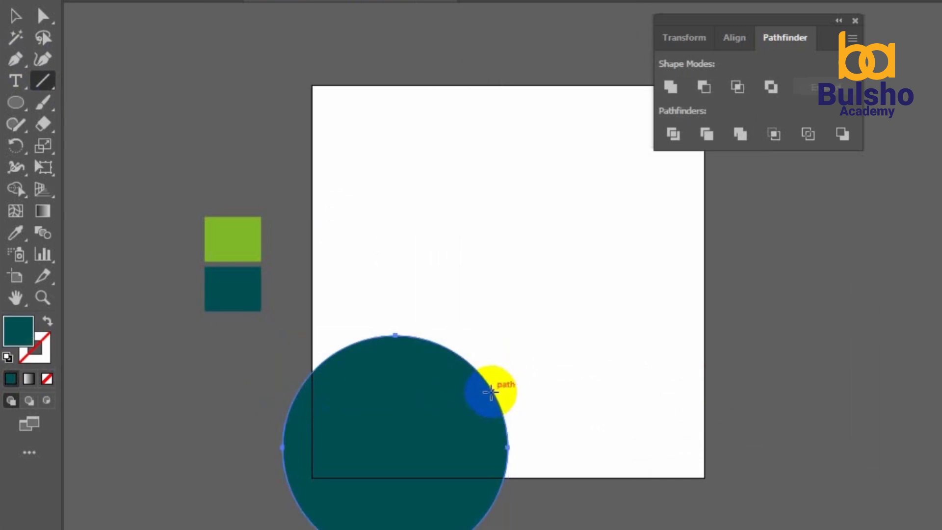
click(277, 383)
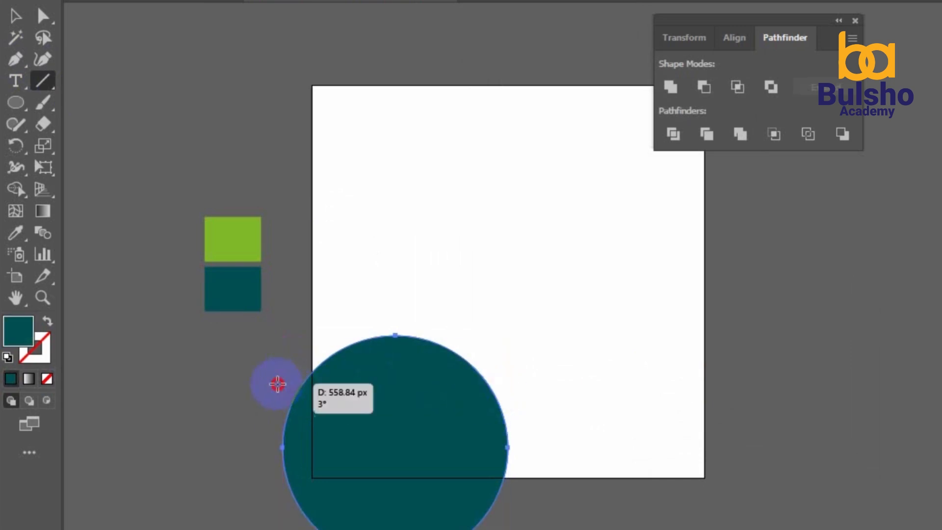
click(642, 306)
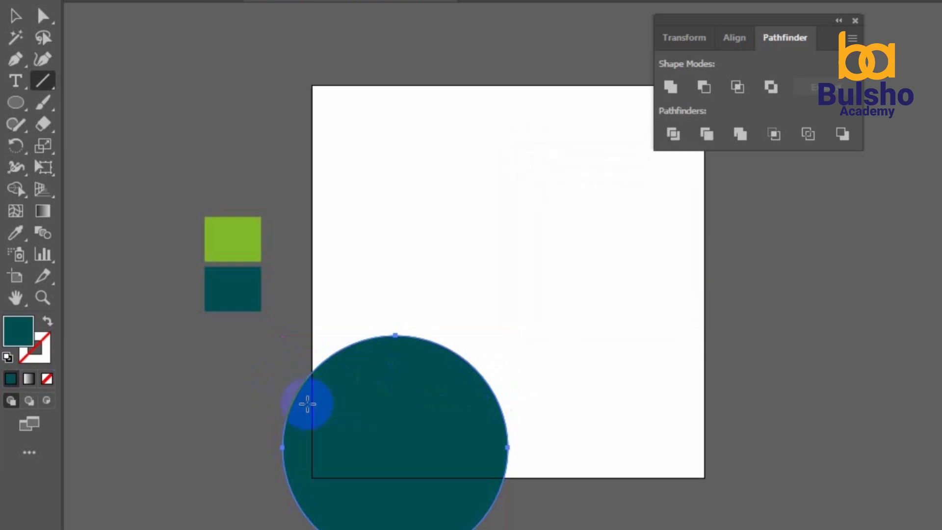
drag(281, 379, 506, 373)
key(shift)
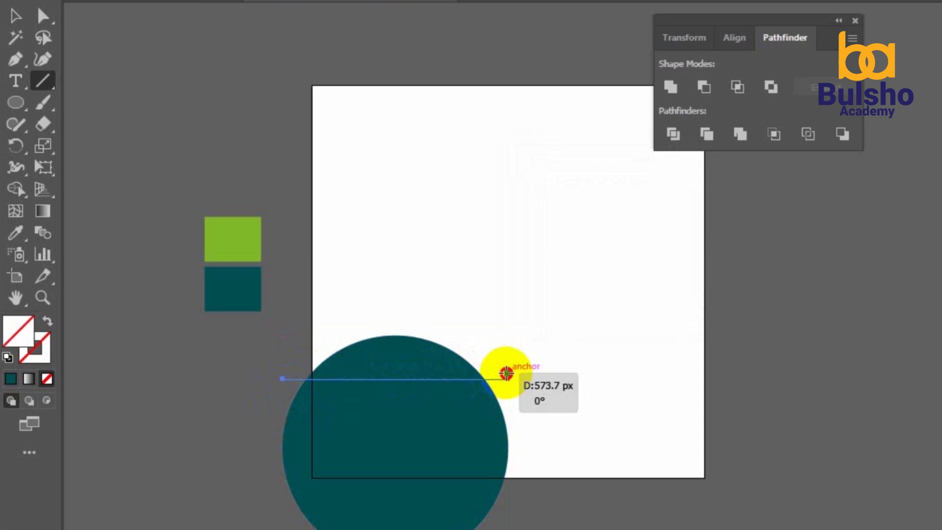
drag(507, 373, 507, 374)
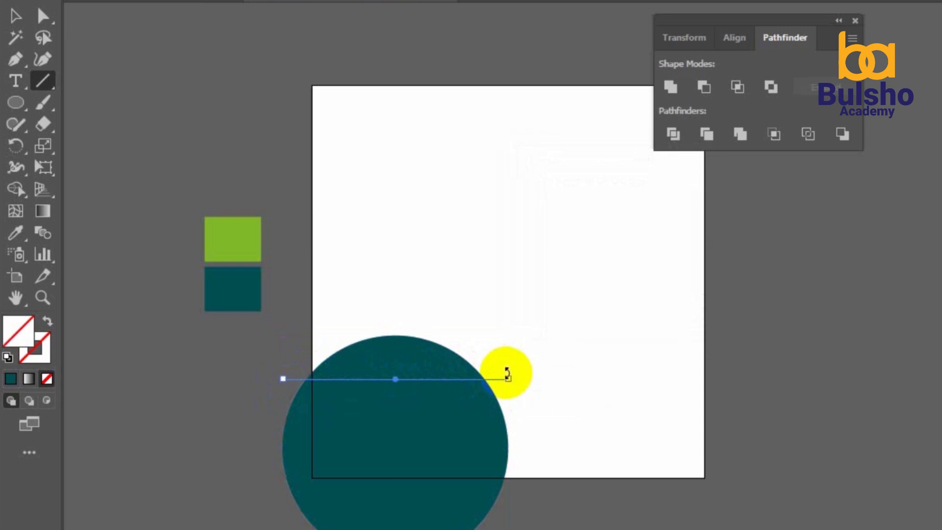
Divide the circle and line with Pathfinder, then ungroup the resulting pieces
click(15, 17)
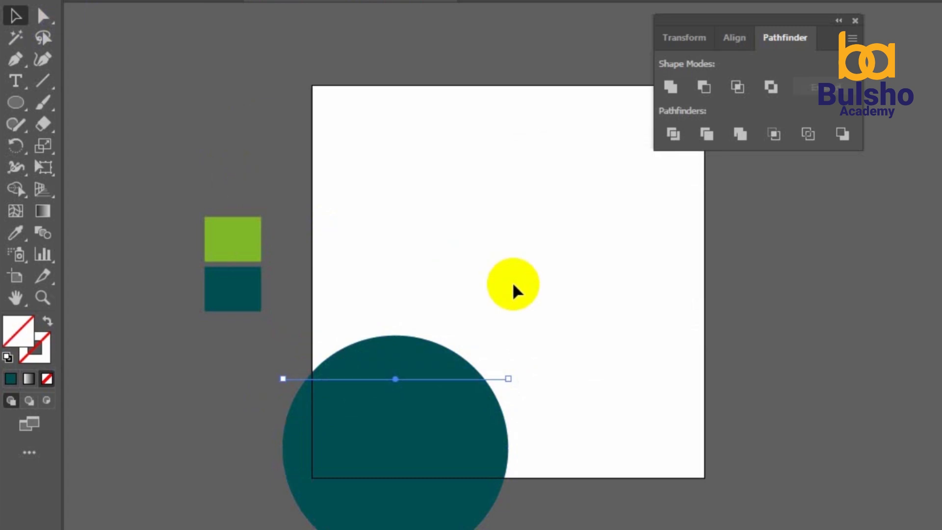
click(570, 332)
drag(570, 326, 370, 505)
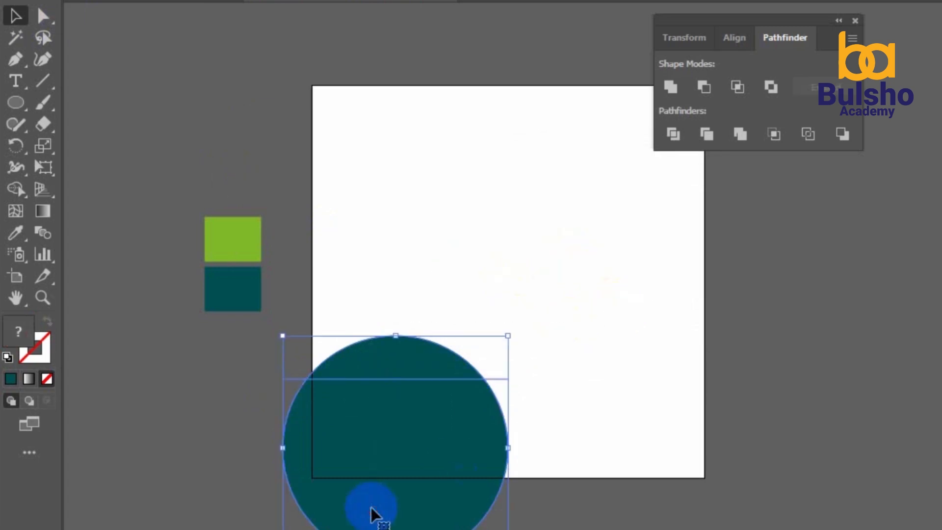
click(673, 133)
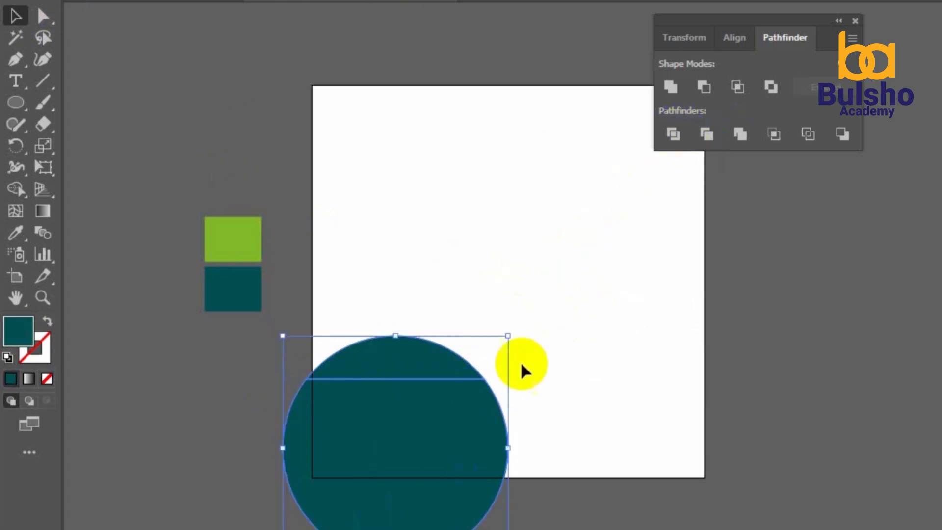
click(456, 446)
right_click(456, 445)
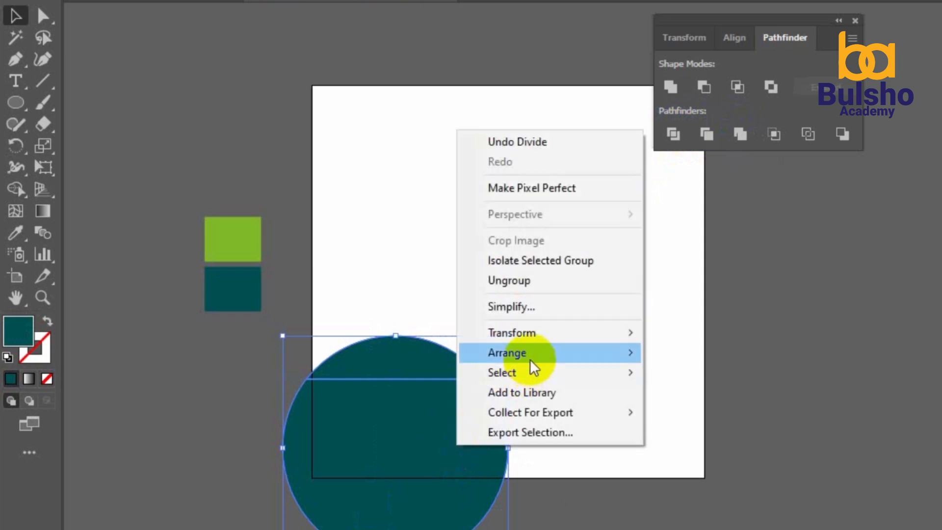
click(532, 280)
drag(467, 358, 447, 295)
key(ctrl+z)
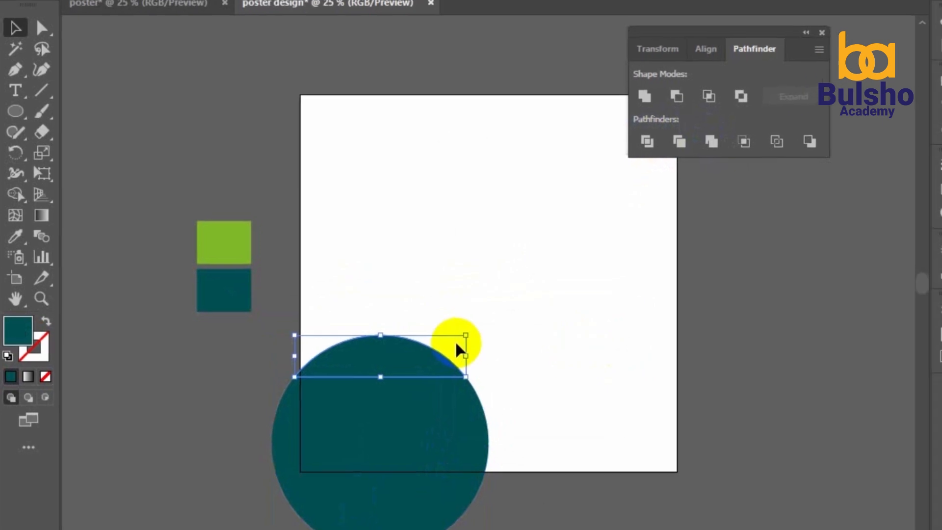
Rotate the top cap 180° and nudge it down inside the circle's flat top
click(443, 361)
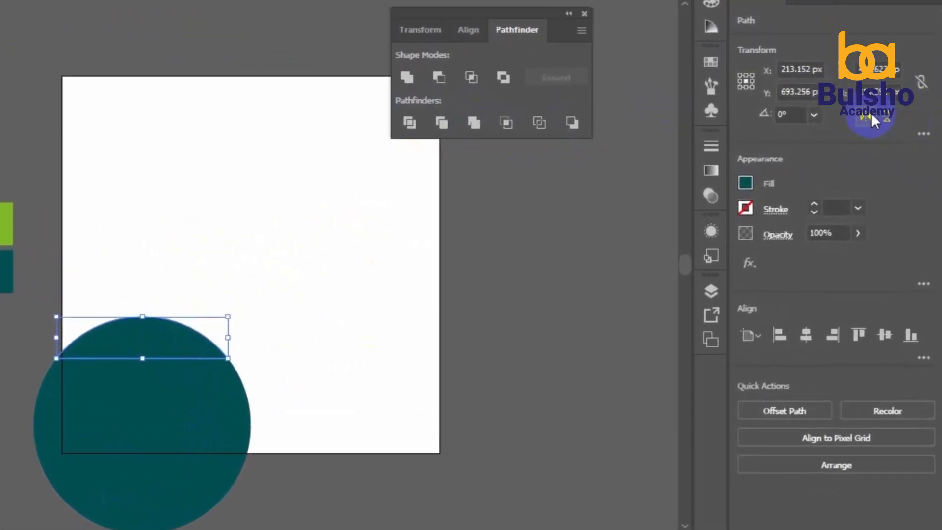
click(871, 114)
click(888, 119)
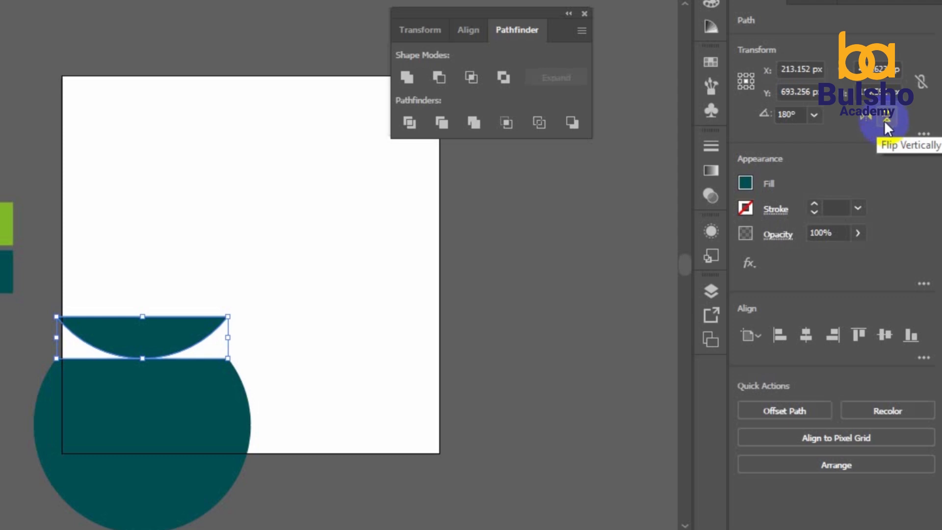
key(Down)
key(Down)
key(Down)
key(Down)
key(Down)
key(Down)
key(Down)
key(Down)
key(Down)
key(Down)
key(Down)
key(Down)
key(Down)
key(Down)
key(Down)
key(Down)
key(Down)
key(Down)
key(Down)
key(Down)
key(Down)
key(Down)
key(Down)
key(Down)
key(Down)
key(Down)
key(Down)
key(Down)
key(Down)
key(Down)
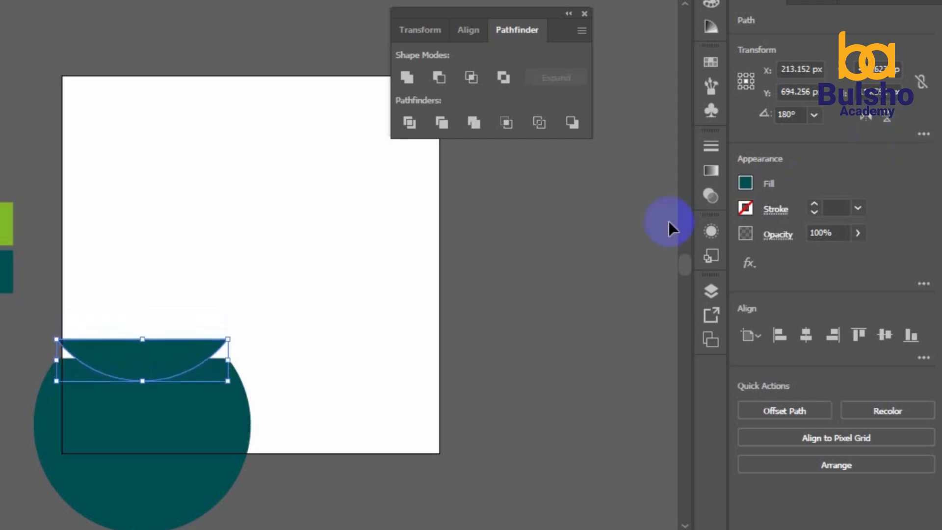
key(Down)
key(Down)
key(Down)
key(Down)
key(Down)
key(Down)
key(Down)
key(Down)
key(Down)
key(Down)
key(Down)
key(Down)
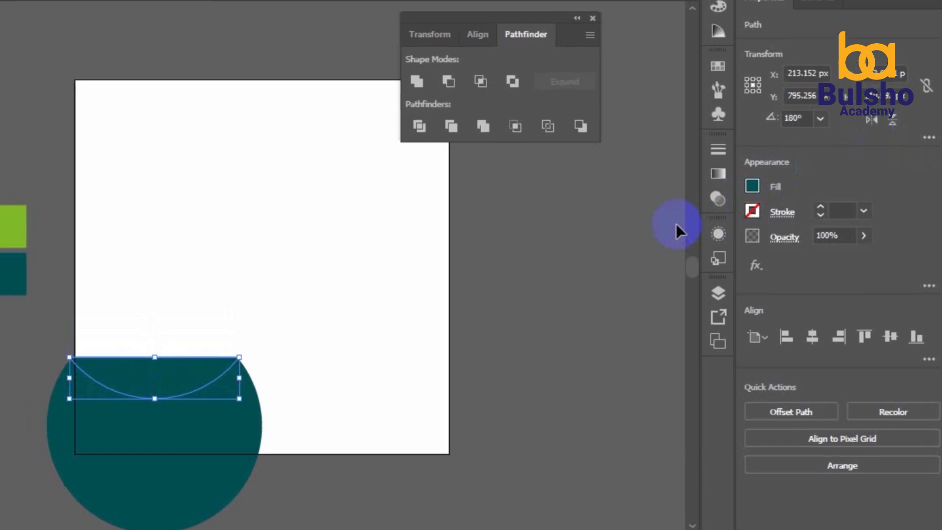
Select the teal circle, then the cap piece sitting on top of it
click(383, 308)
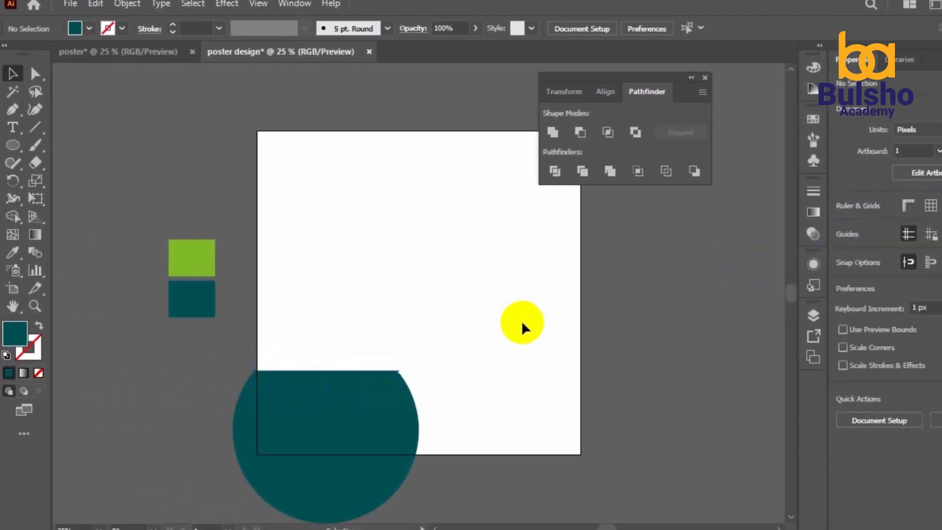
click(352, 385)
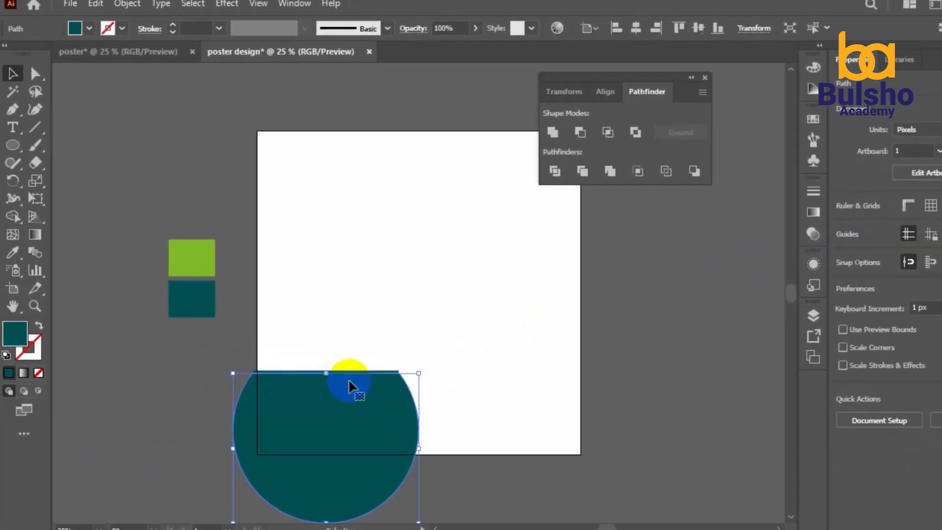
click(411, 322)
click(371, 376)
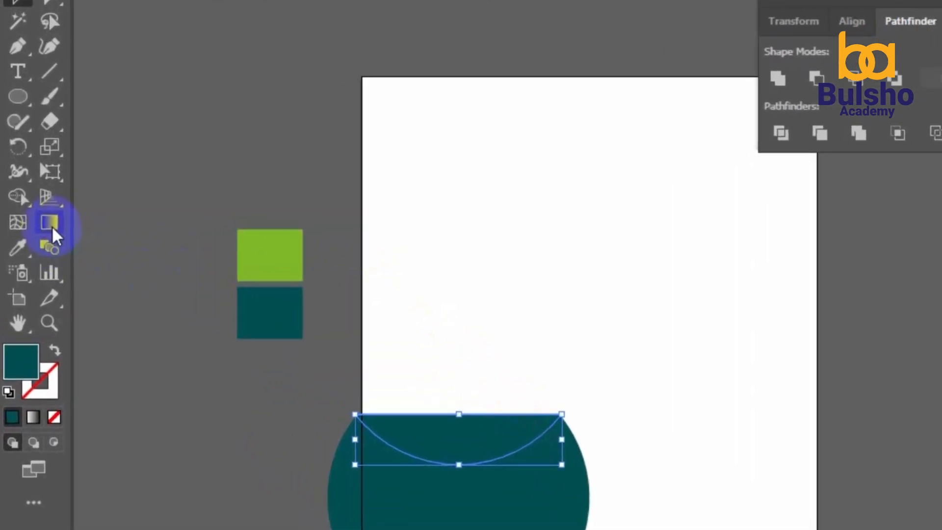
Apply a linear white-to-black gradient fill to the cap piece
click(52, 233)
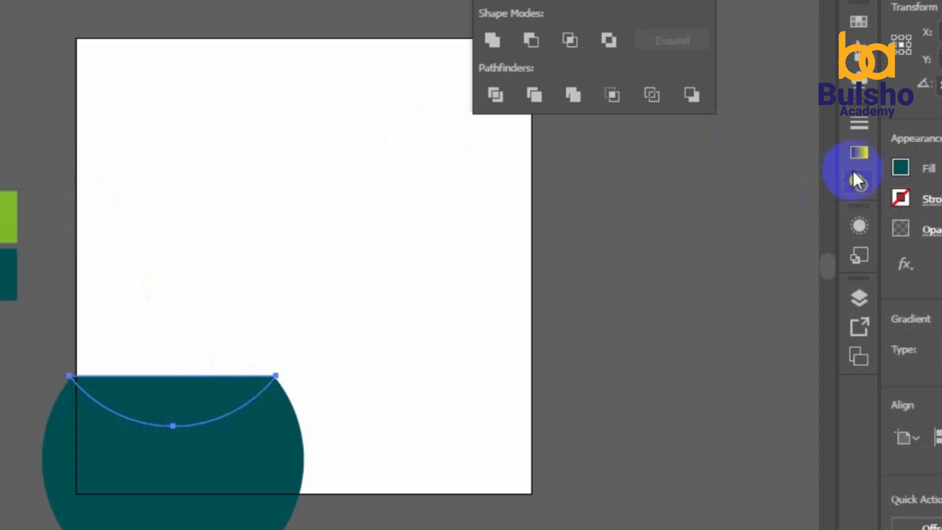
click(861, 154)
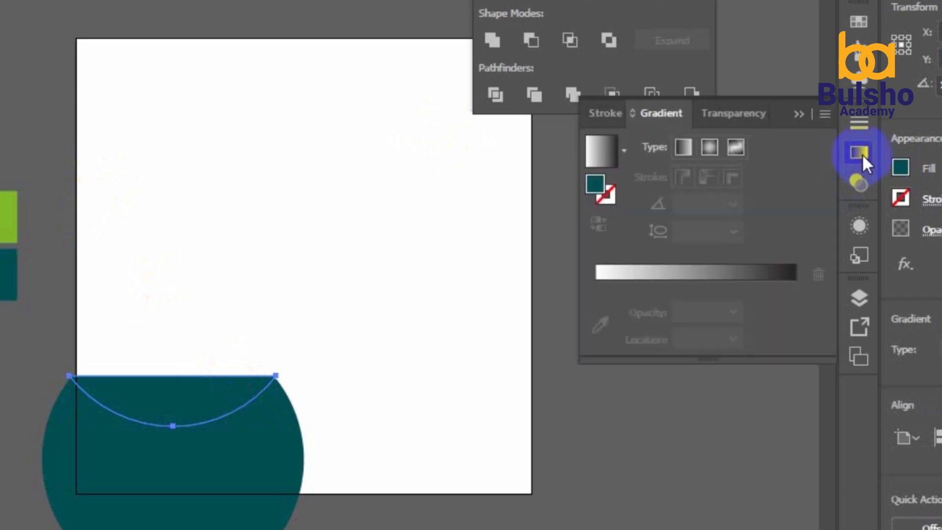
click(656, 270)
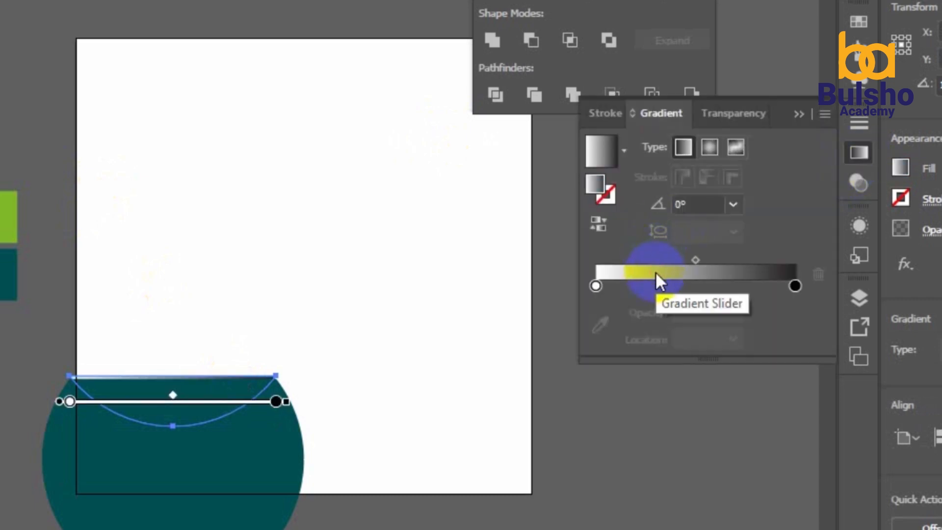
click(595, 286)
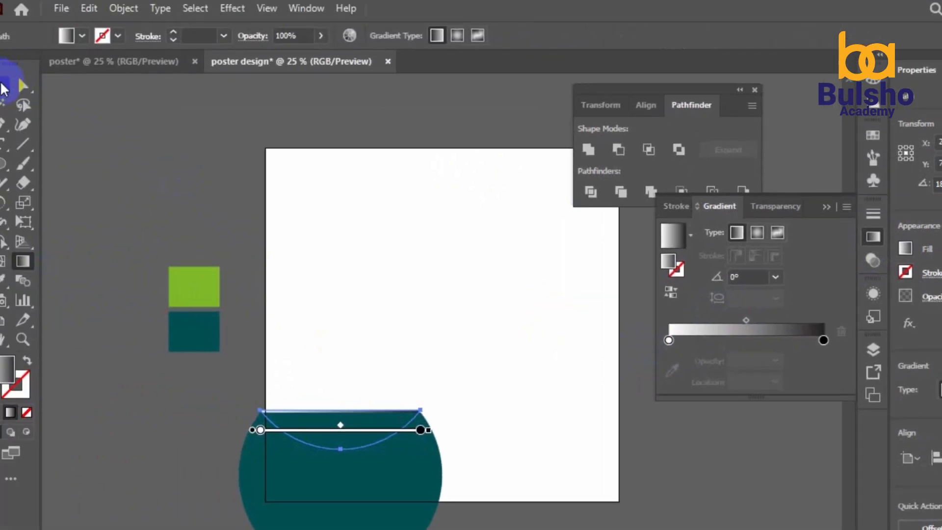
click(4, 88)
click(101, 141)
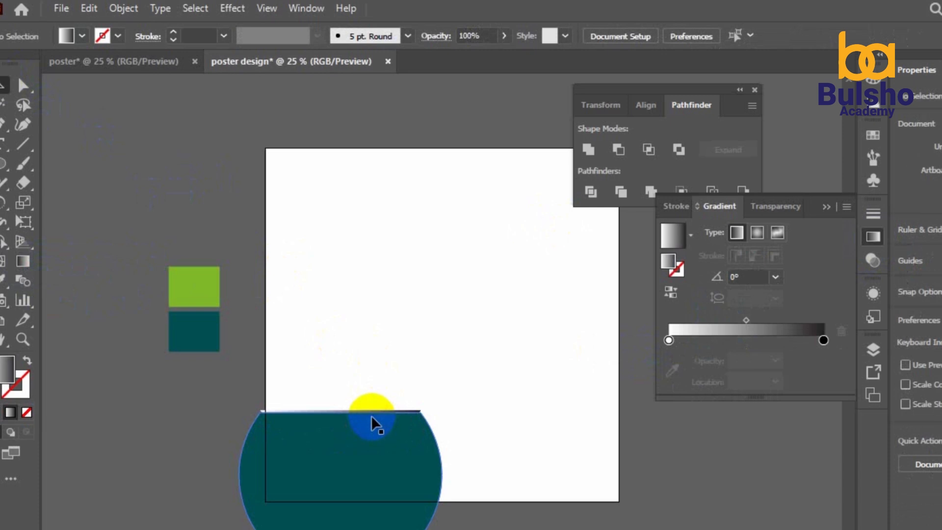
Send the teal circle to the back, behind the gradient cap
click(395, 474)
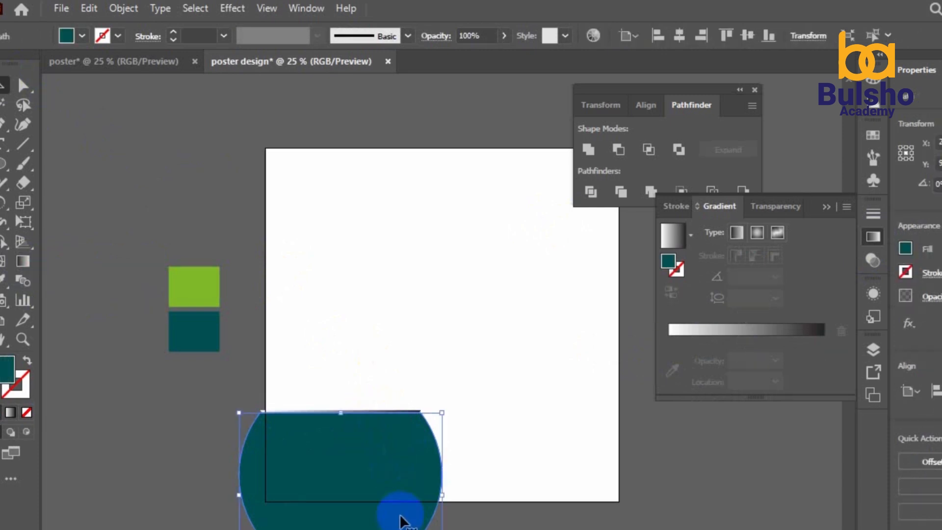
right_click(400, 522)
mouse_move(479, 435)
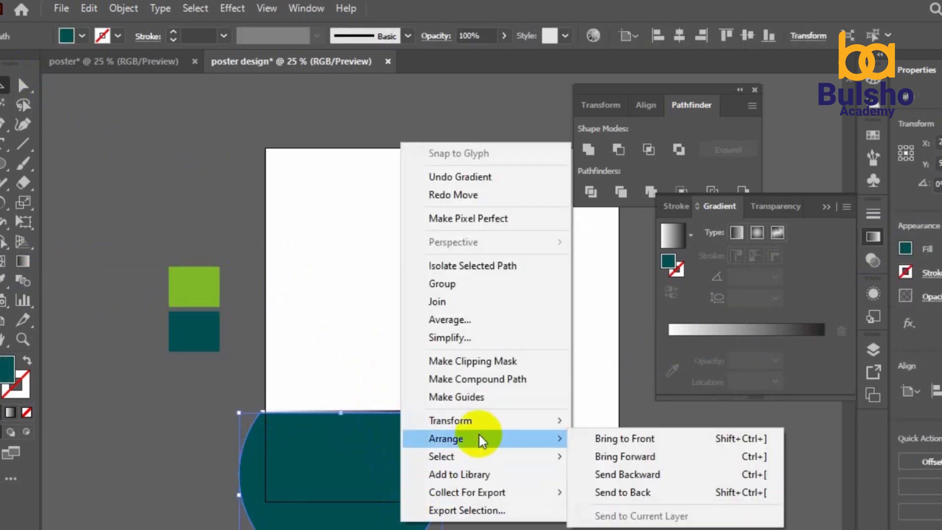
click(615, 491)
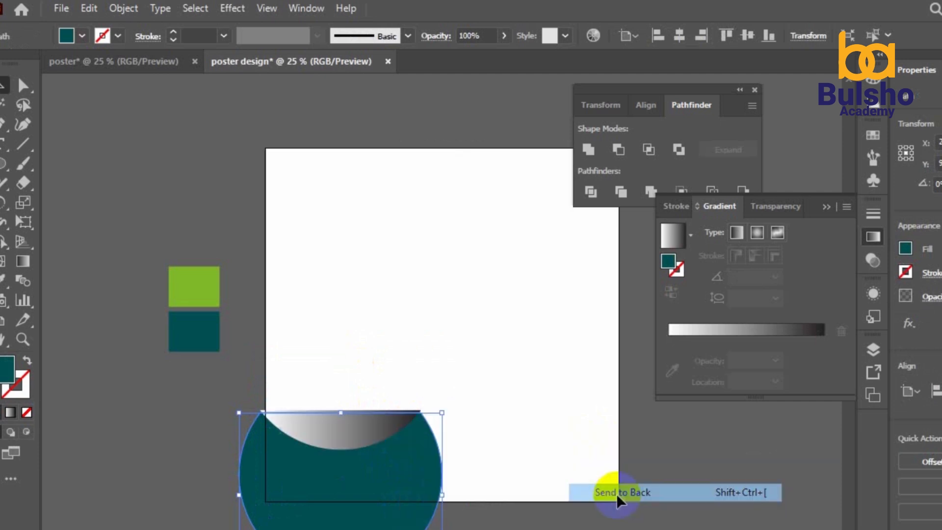
click(550, 443)
Set the cap's gradient angle to 90° and reposition it vertically across the cap
click(390, 425)
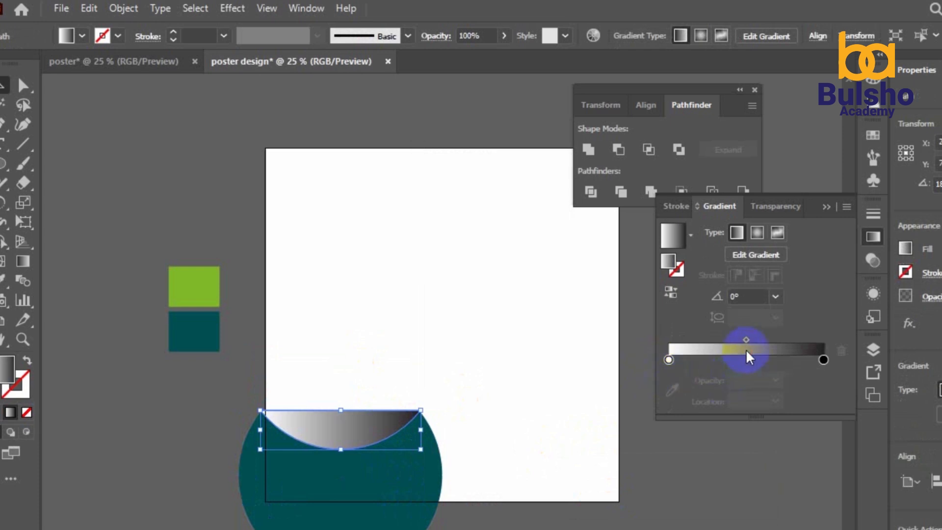
click(25, 261)
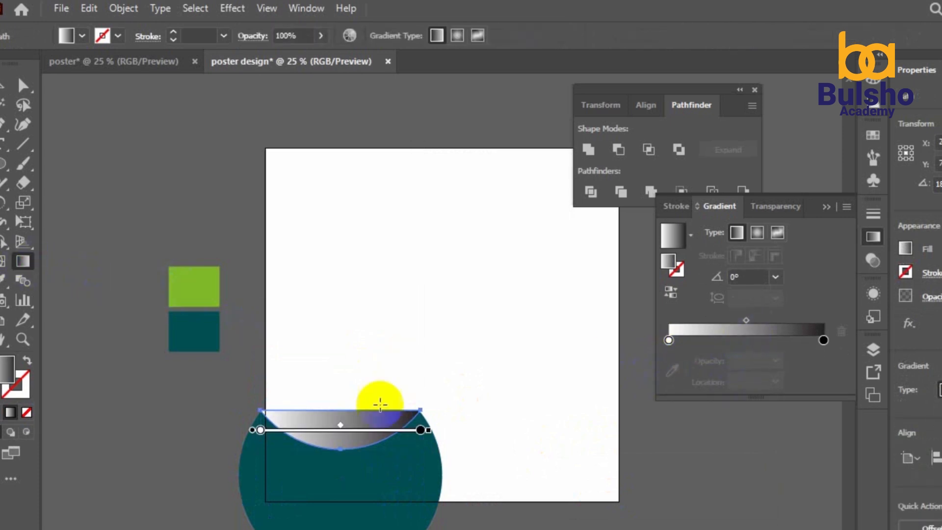
click(776, 278)
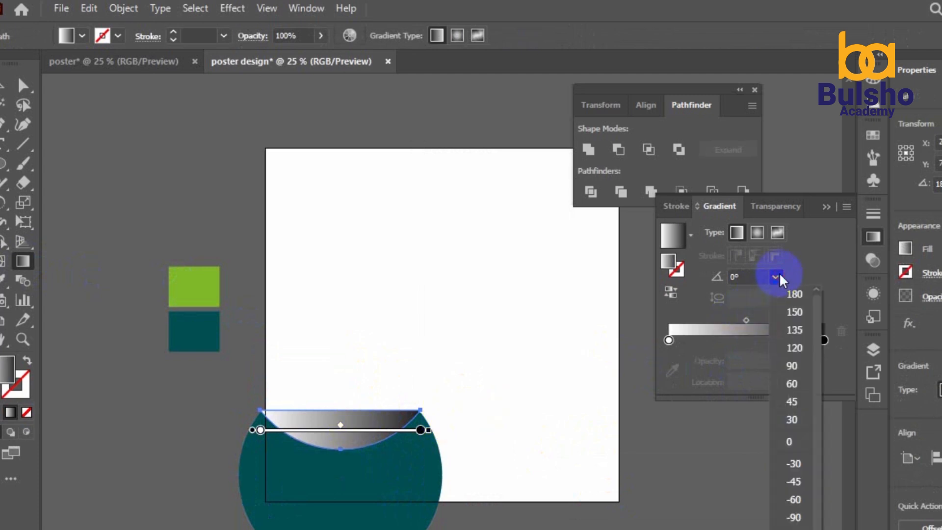
click(805, 372)
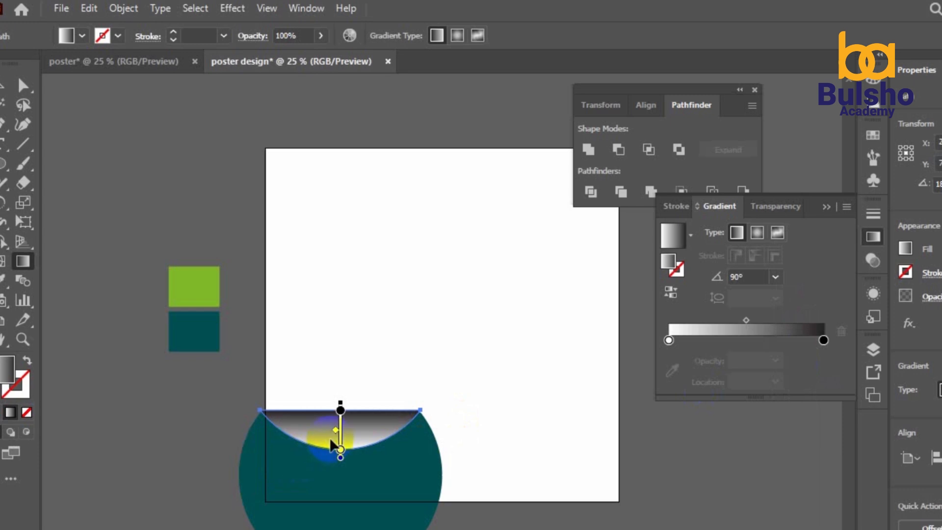
drag(340, 451, 336, 417)
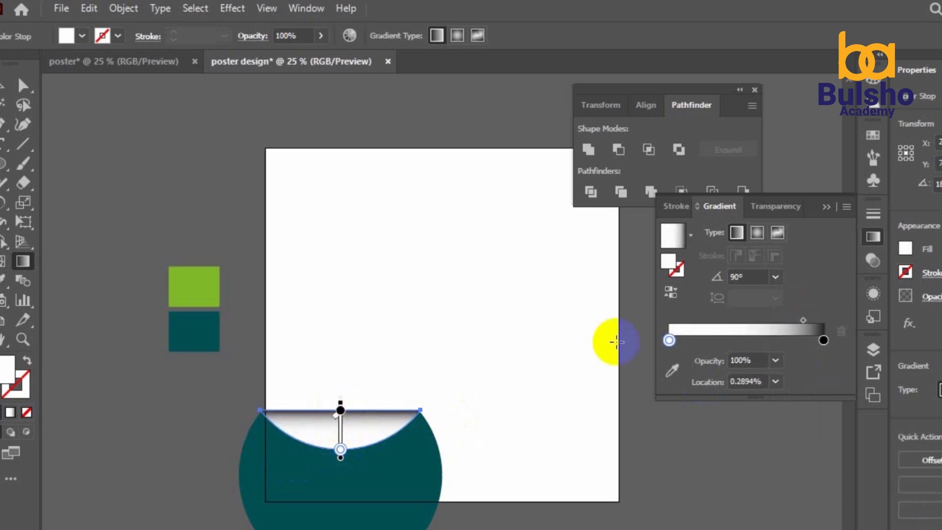
Sample the swatch green into the gradient's left colour stop
click(670, 340)
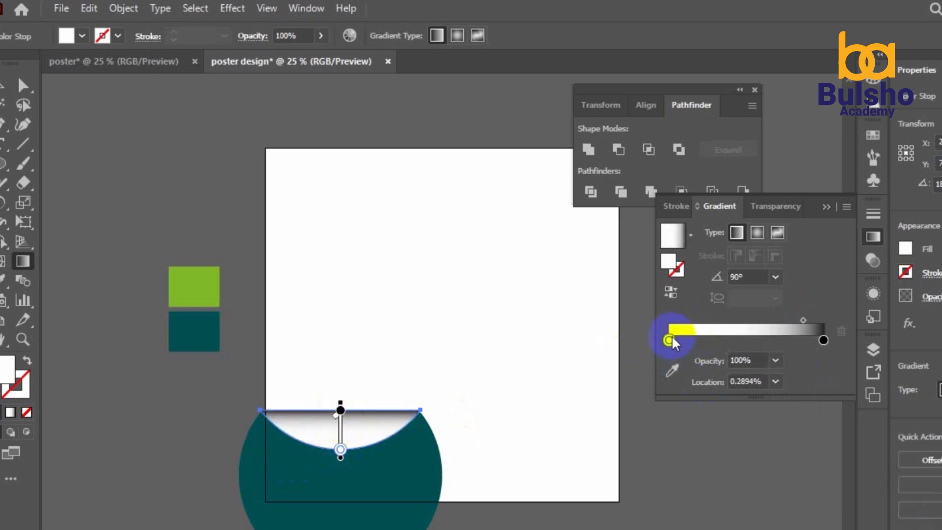
click(672, 371)
click(198, 286)
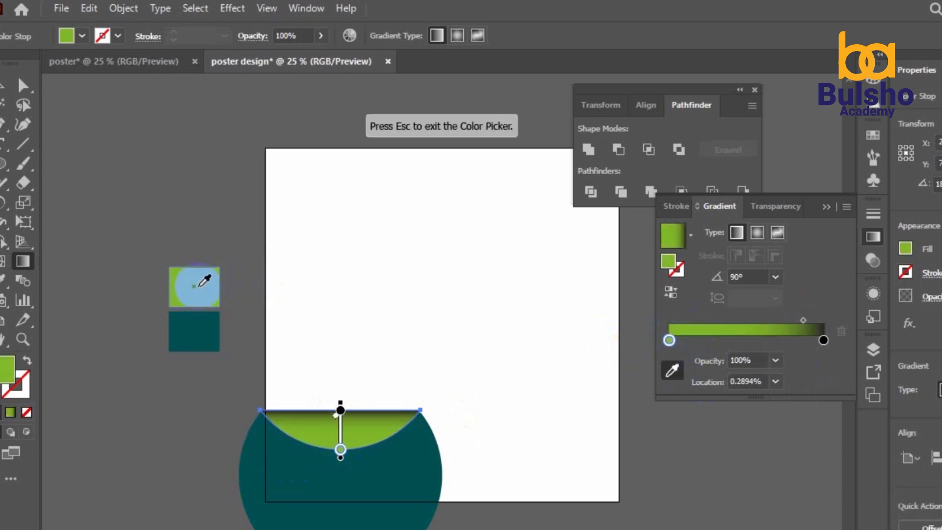
click(5, 88)
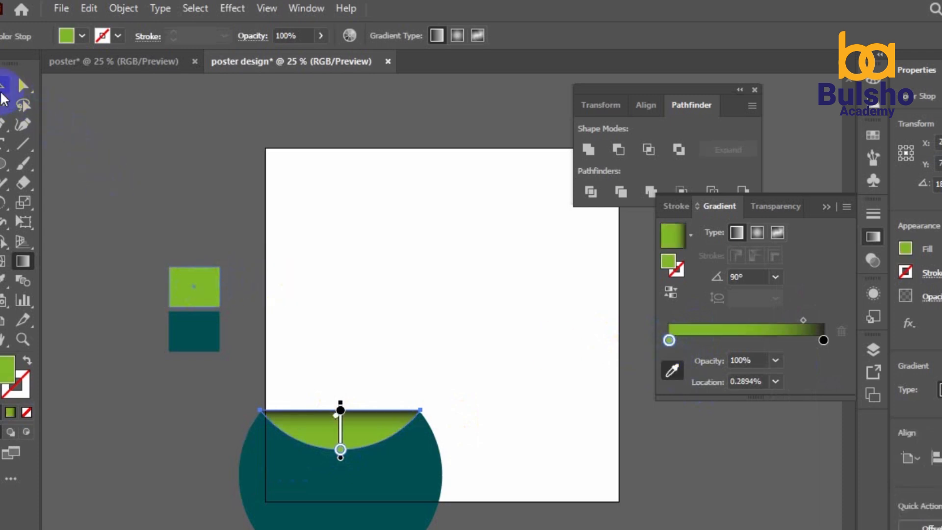
click(105, 143)
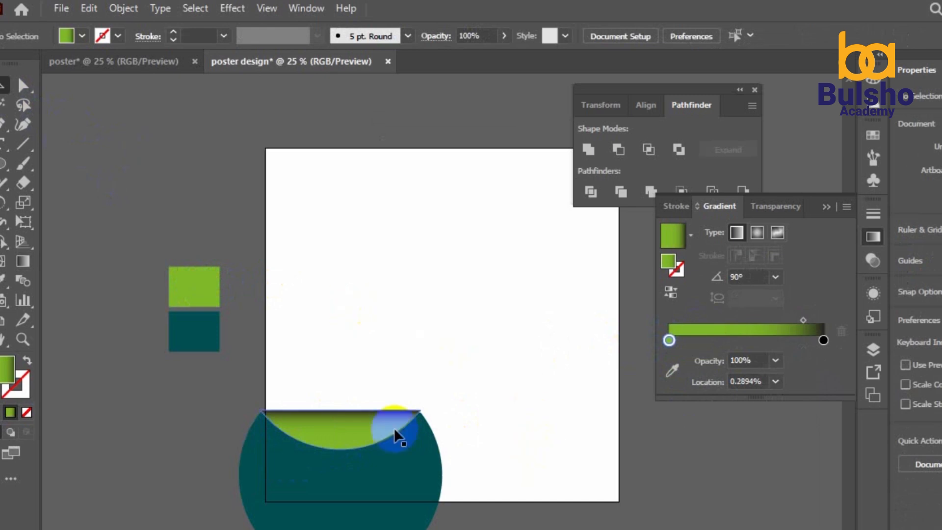
Shift the gradient midpoint and move the green stop to about 33.79%
click(387, 440)
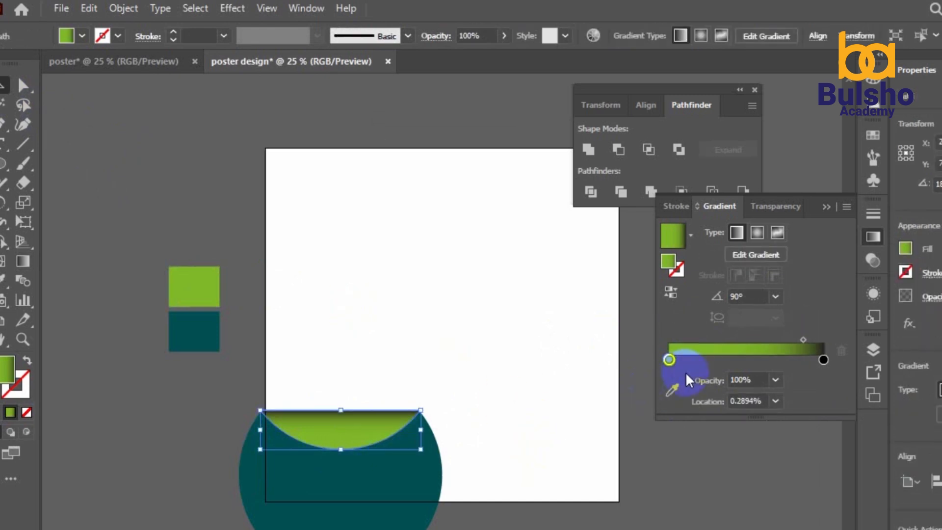
drag(805, 338, 773, 340)
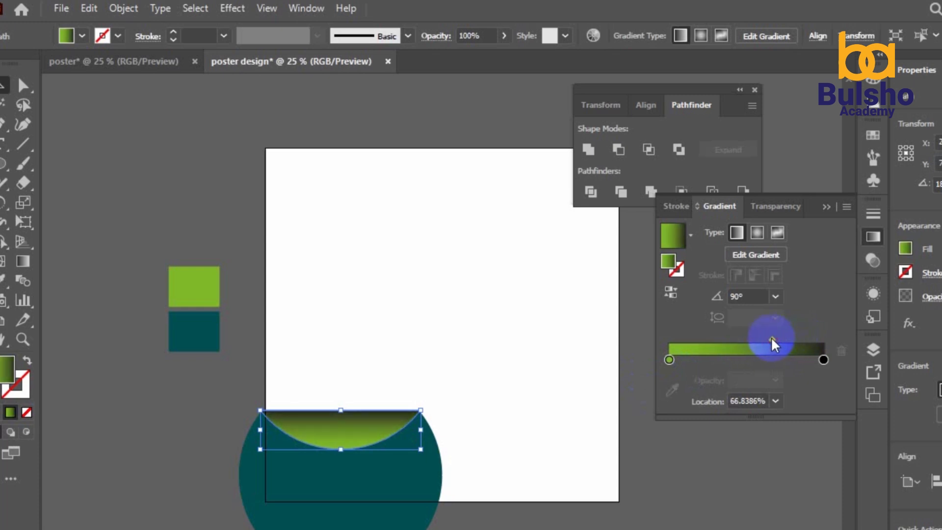
drag(768, 340, 762, 340)
click(675, 361)
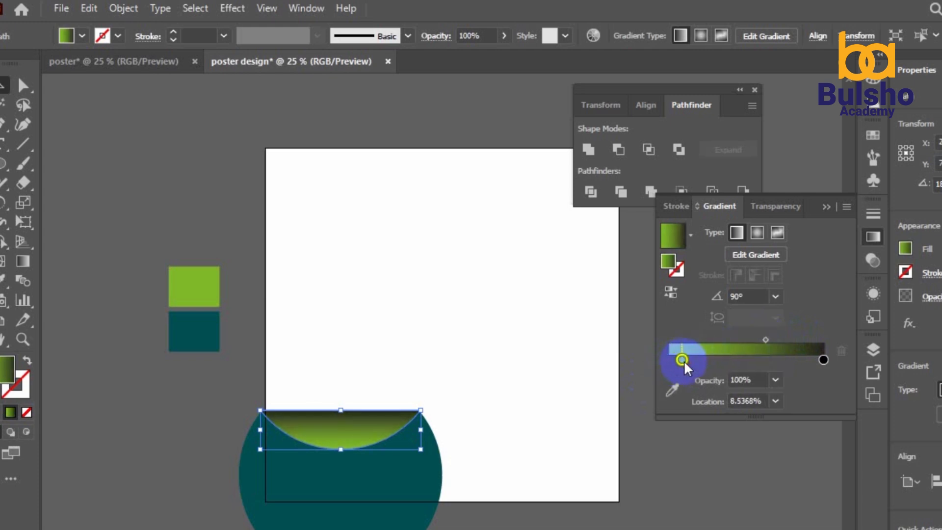
drag(684, 363, 723, 362)
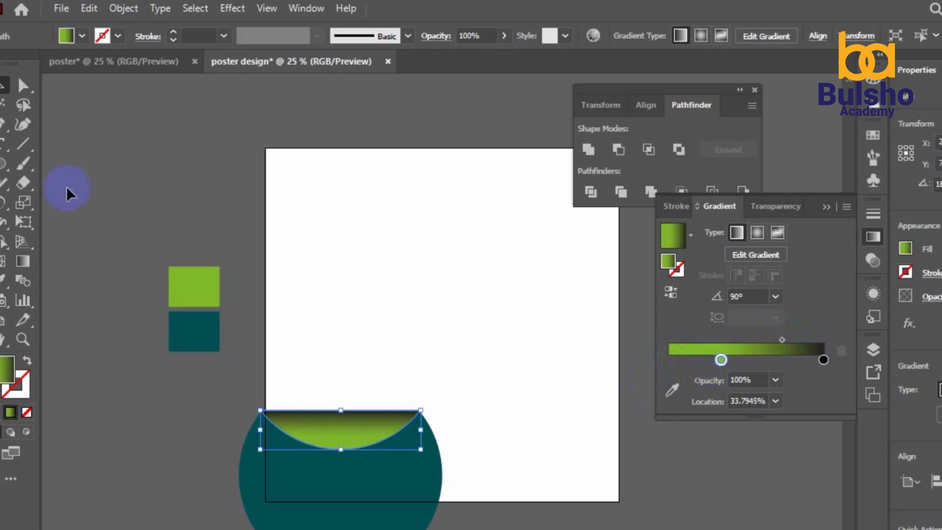
Select both the circle and cap and nudge them slightly right
click(104, 185)
drag(479, 381, 302, 523)
key(Right)
key(Right)
key(Right)
key(Right)
key(Right)
key(Right)
key(Right)
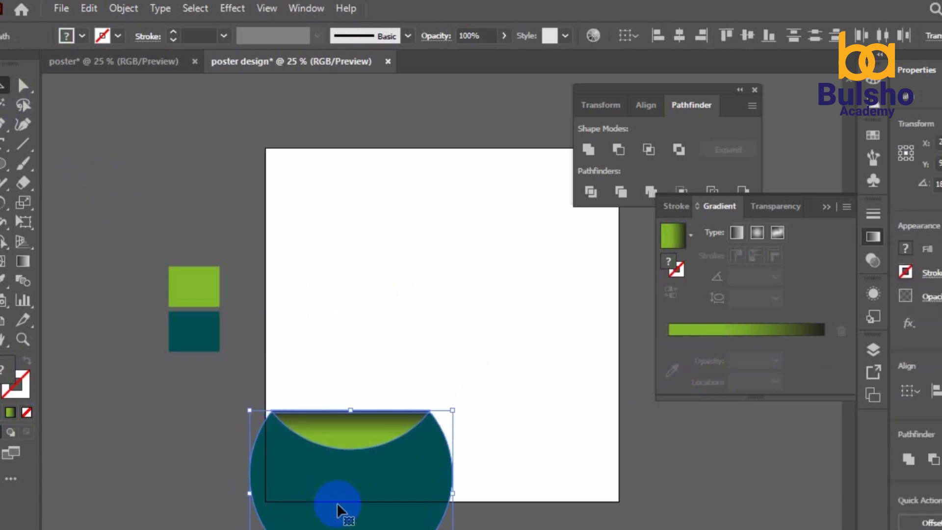
Draw a curved corner shape in the top-right of the artboard and fill it dark teal
click(163, 473)
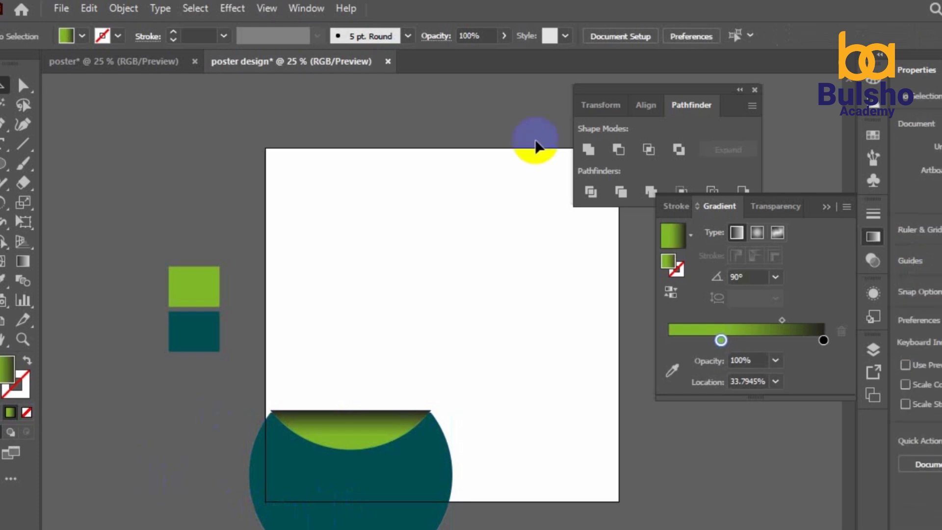
click(755, 90)
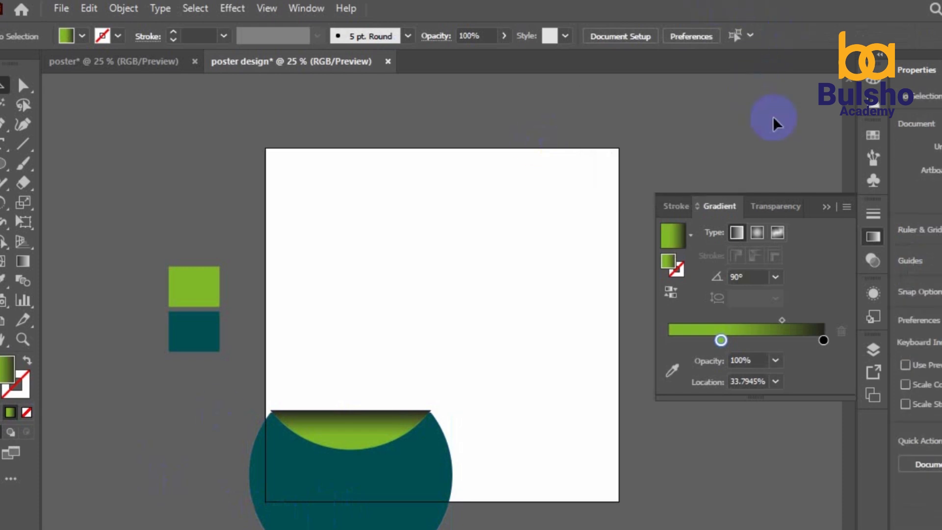
click(824, 206)
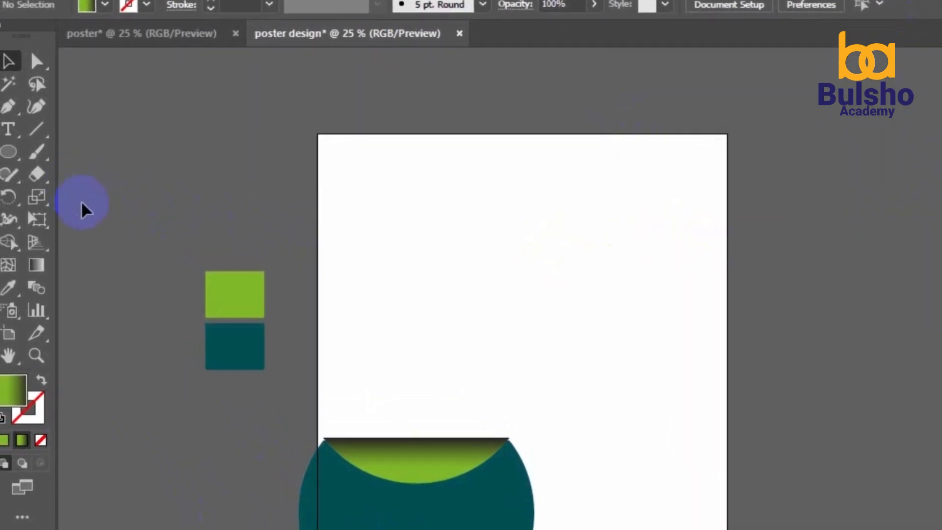
click(8, 106)
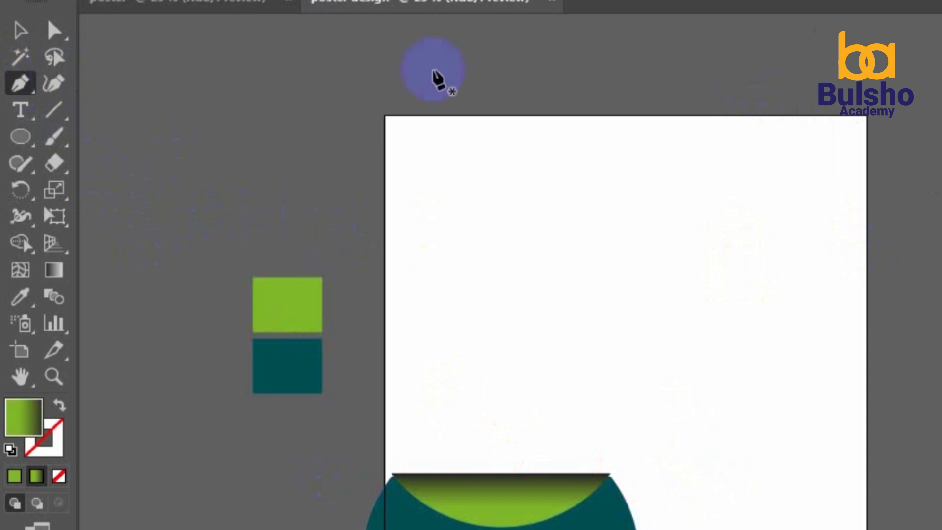
click(666, 115)
drag(867, 244, 939, 227)
drag(867, 243, 866, 133)
click(867, 116)
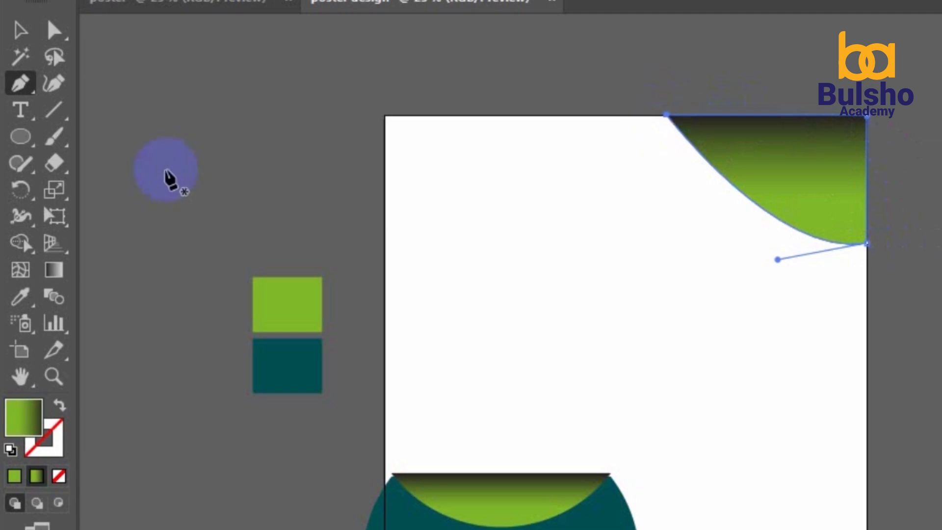
click(19, 299)
click(310, 382)
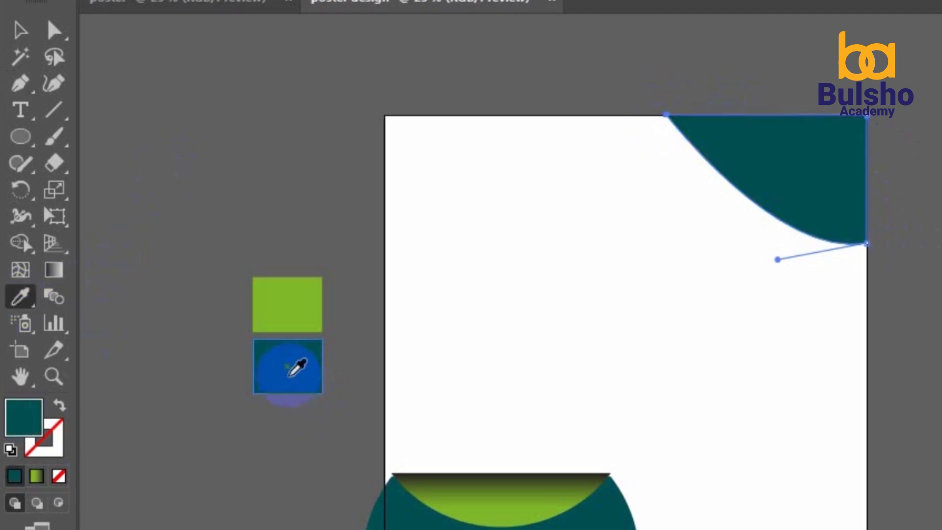
click(20, 30)
click(203, 116)
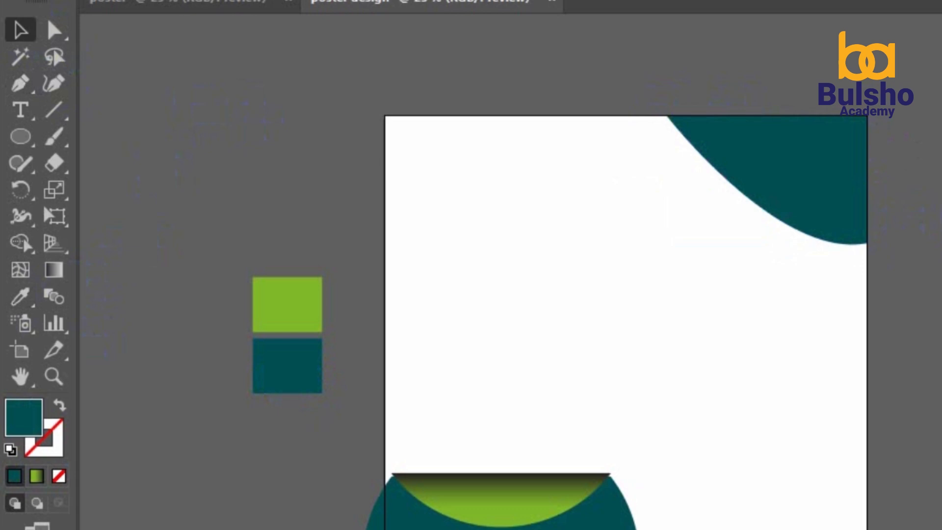
Draw a wide rectangle across the bottom of the poster
click(25, 134)
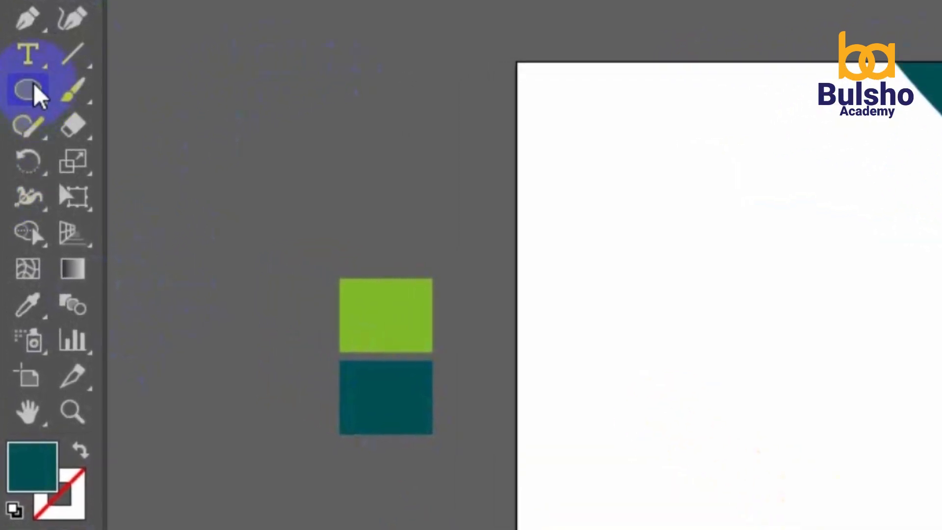
drag(33, 83, 168, 90)
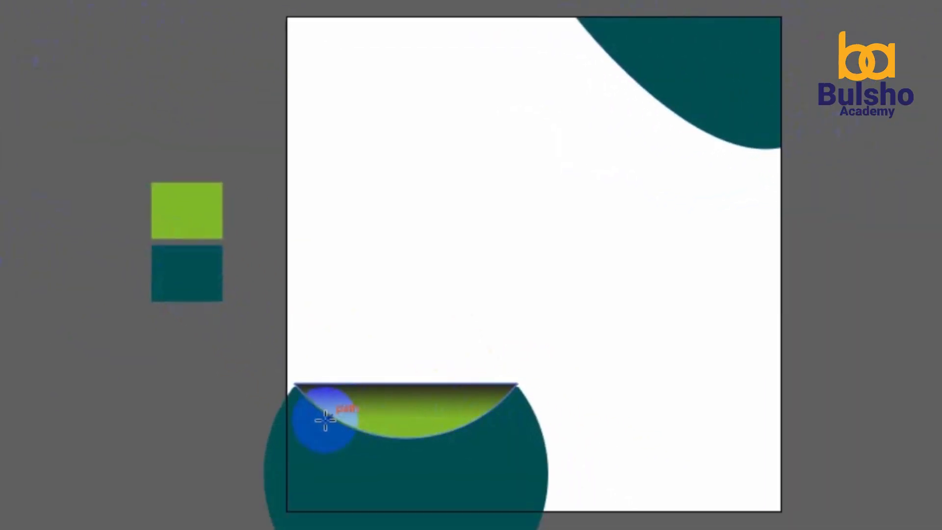
drag(325, 420, 783, 512)
Send the bottom teal rectangle to the back and shorten it to about 110.27 px tall
click(17, 118)
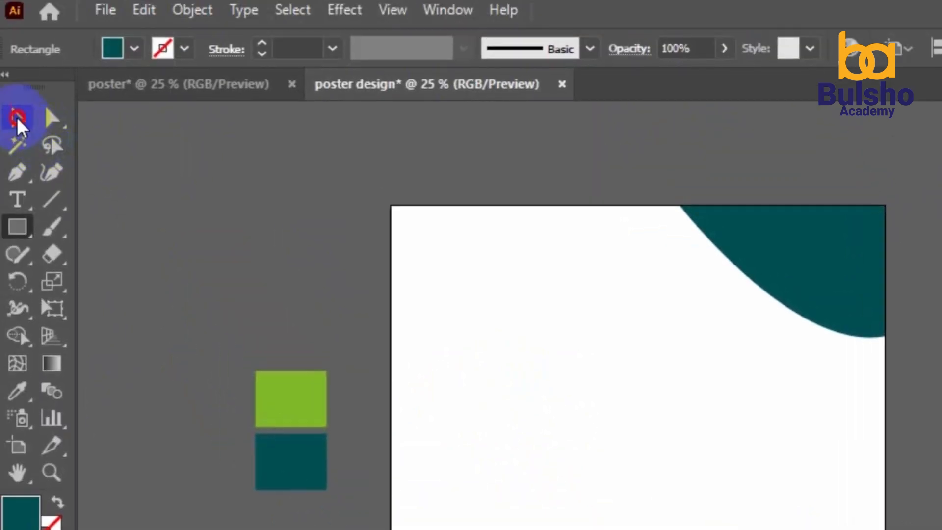
click(656, 479)
right_click(656, 477)
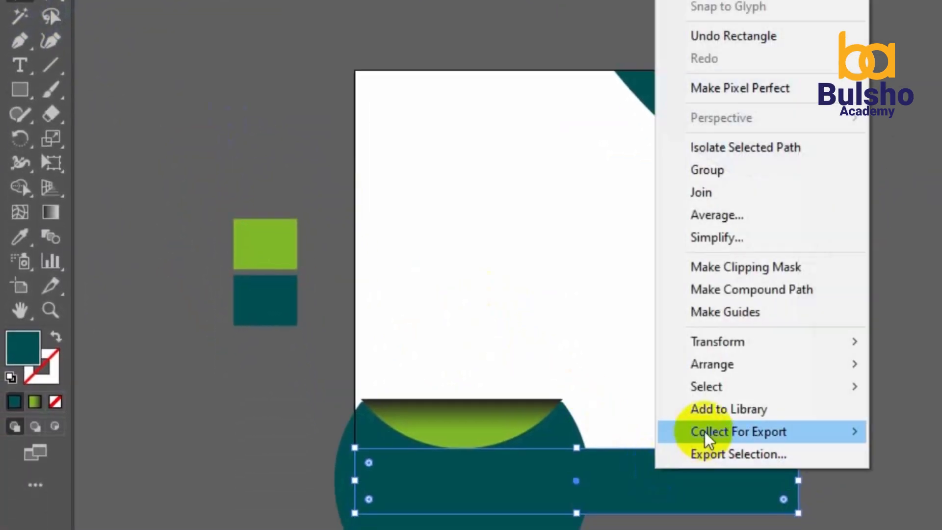
mouse_move(726, 368)
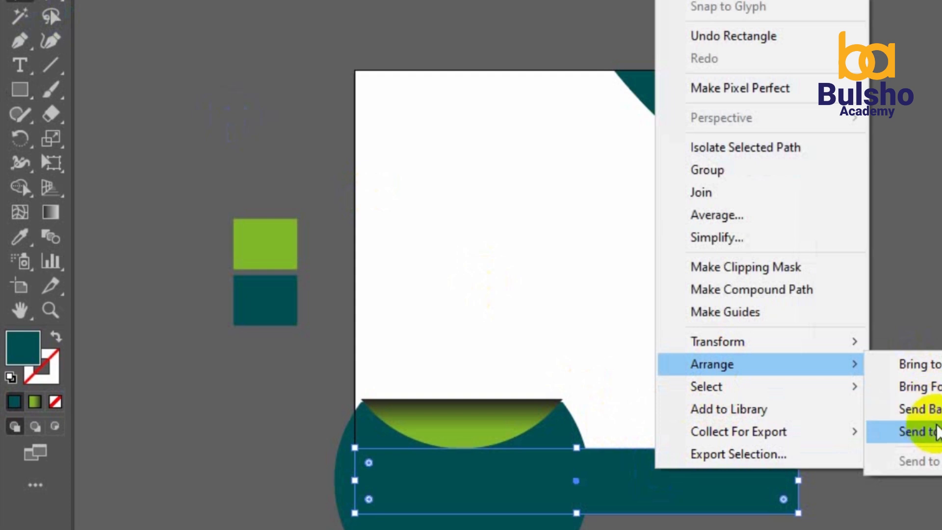
click(935, 432)
scroll(559, 517, down, 2)
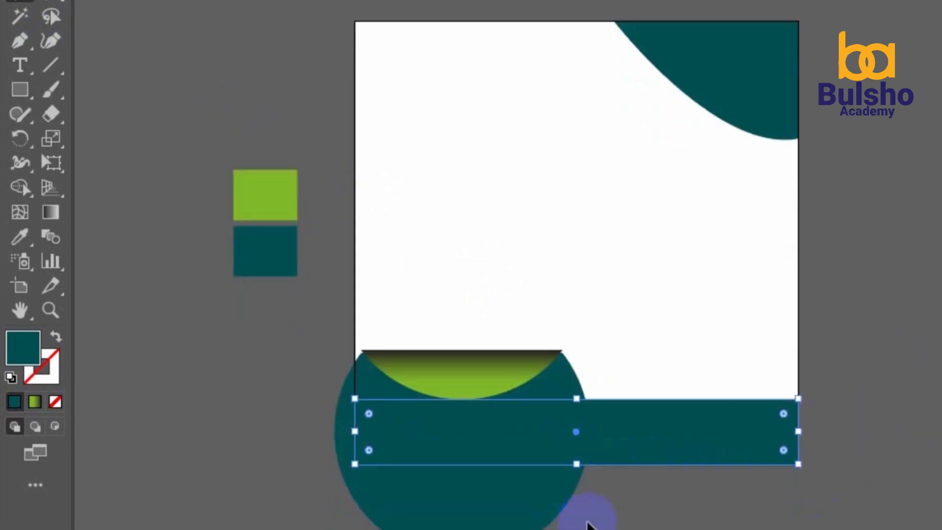
drag(577, 464, 577, 448)
click(738, 487)
click(708, 445)
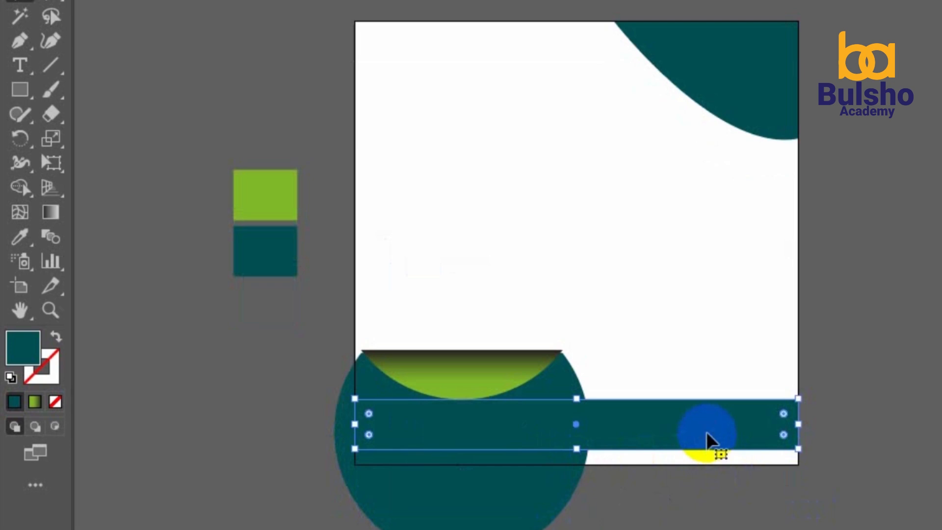
Draw a bottom-right rectangle, slant two corners into a parallelogram, and fill it swatch green
click(20, 89)
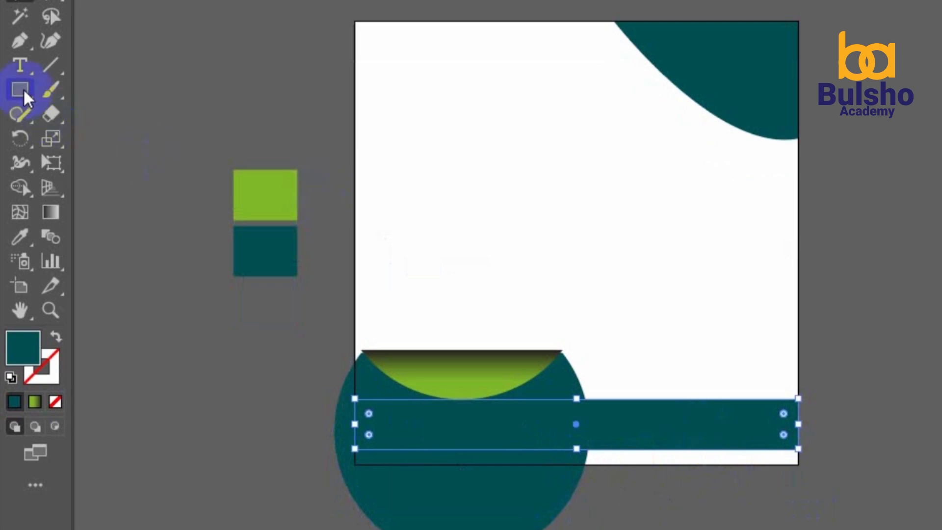
click(637, 391)
mouse_move(627, 388)
mouse_down()
mouse_move(658, 448)
mouse_move(785, 461)
mouse_up()
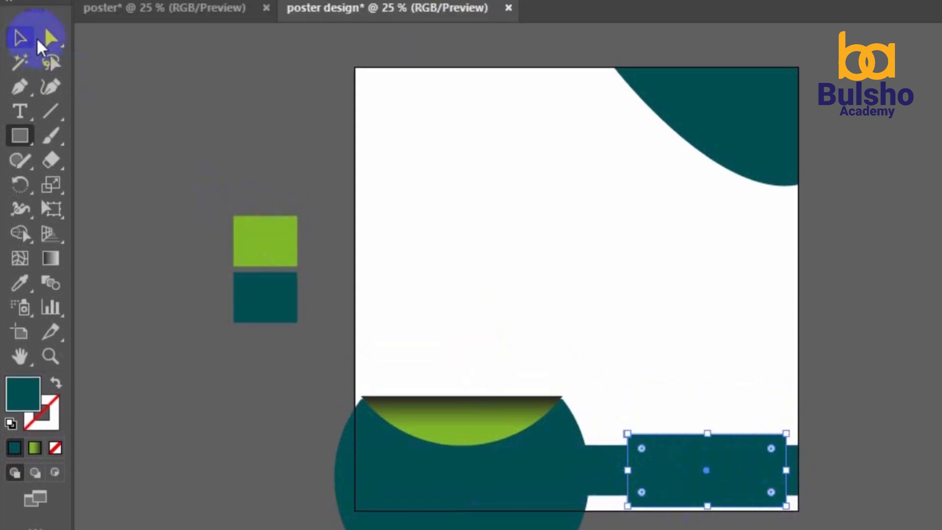
click(48, 40)
drag(785, 436, 772, 435)
drag(633, 509, 647, 509)
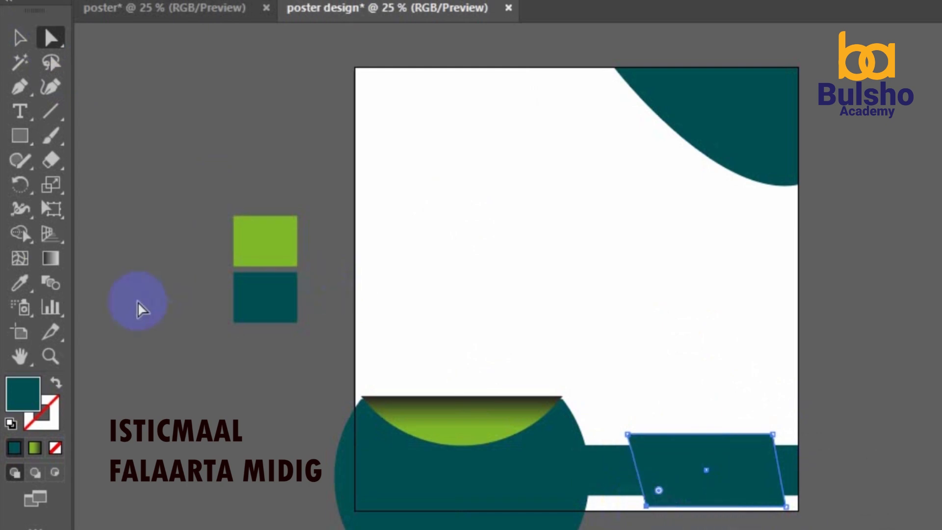
click(20, 282)
click(275, 235)
Send the green parallelogram behind the teal bar, nudge it up, and drag in doc.png
click(20, 38)
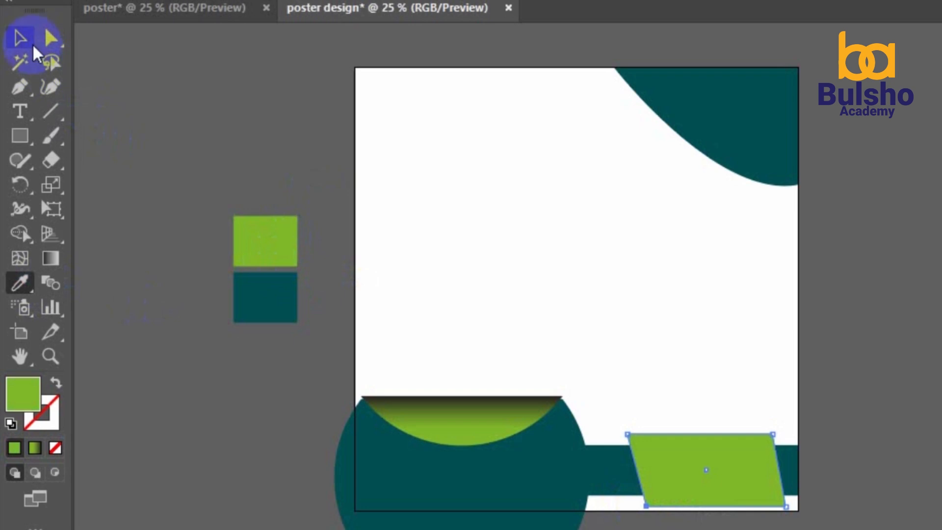
click(233, 167)
click(692, 480)
right_click(690, 478)
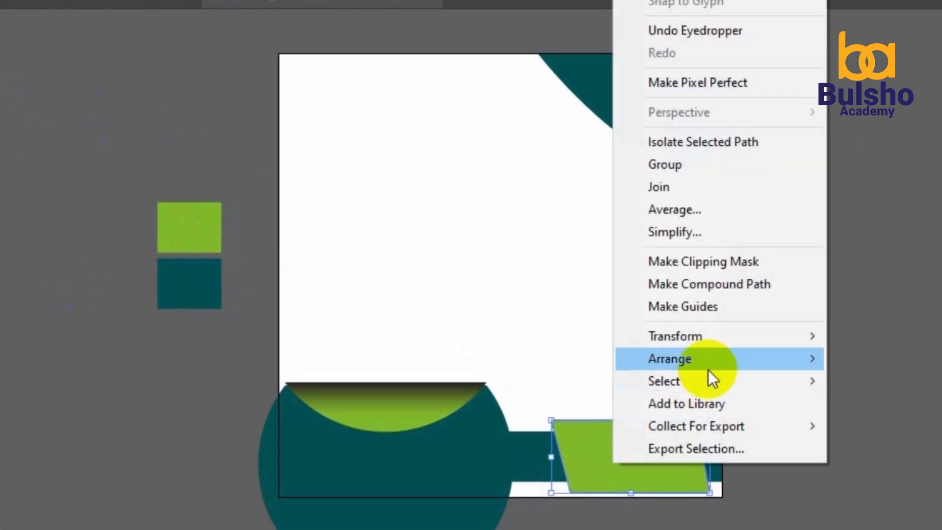
mouse_move(705, 358)
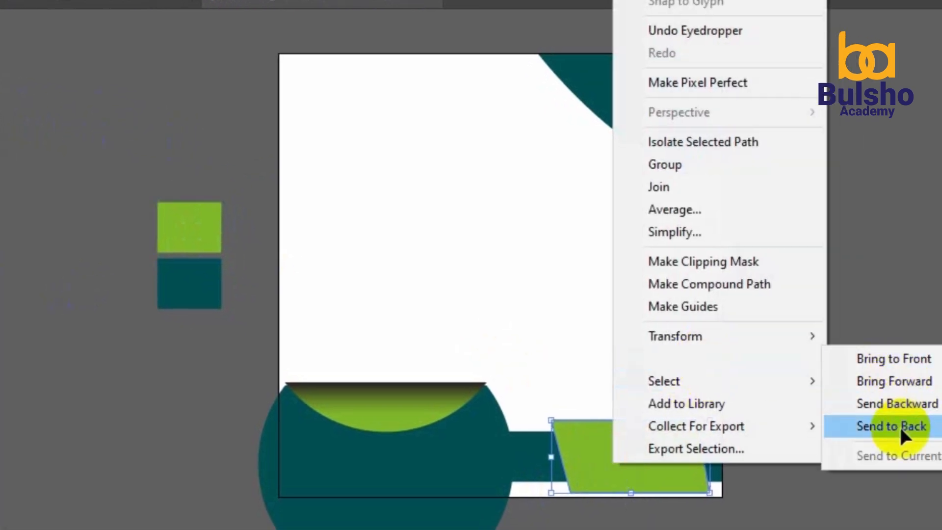
click(901, 425)
click(626, 426)
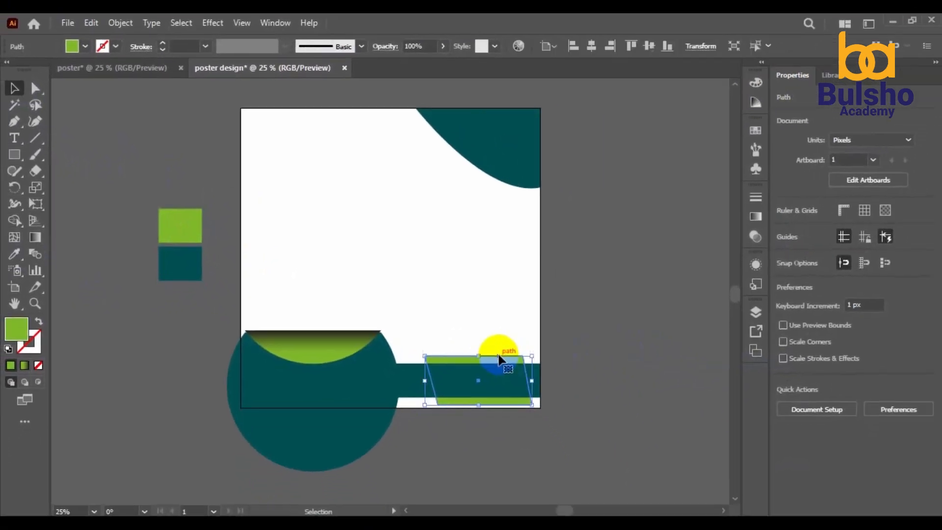
drag(478, 358, 477, 364)
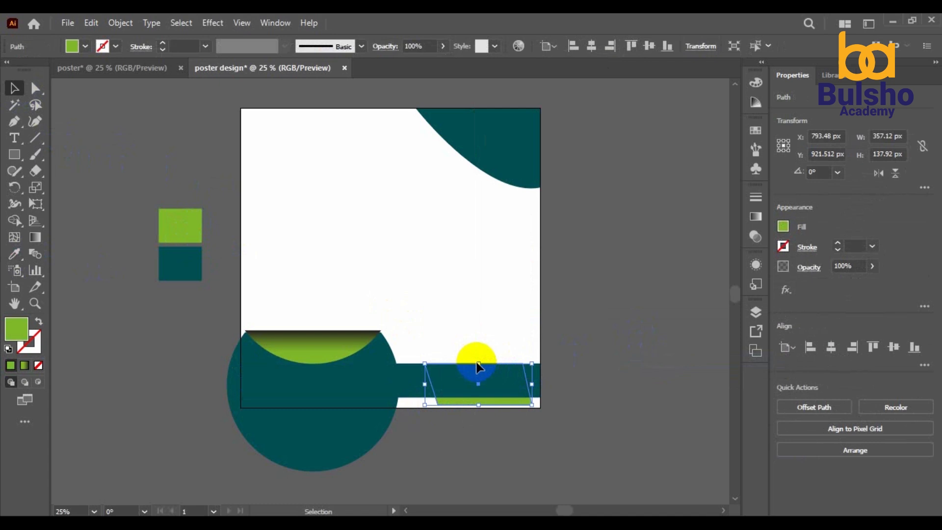
key(Up)
key(Up)
key(Up)
key(Up)
key(Up)
key(Up)
key(Up)
key(Up)
key(Up)
key(Up)
key(Up)
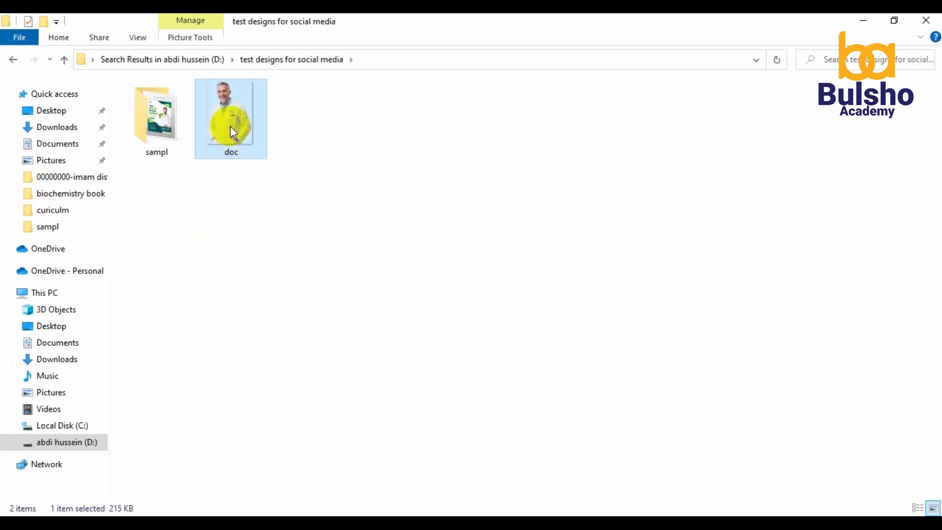
drag(231, 125, 442, 320)
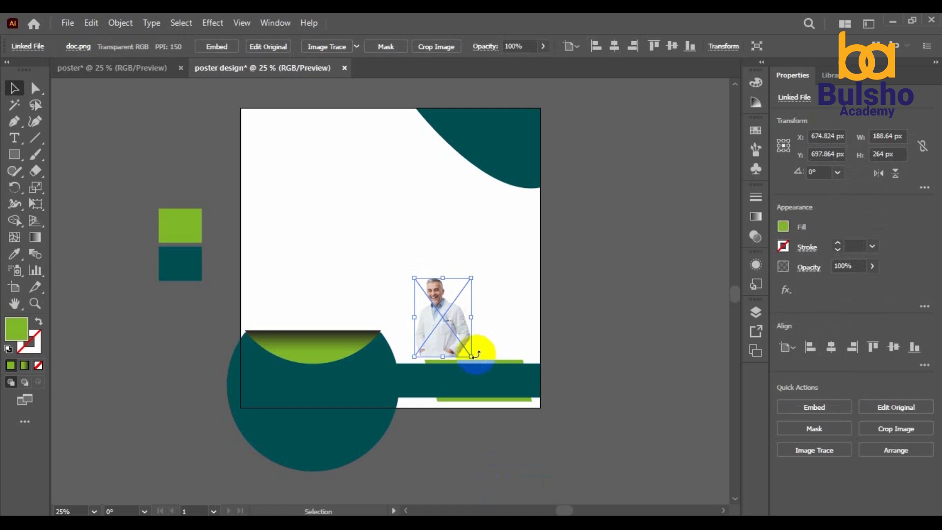
Scale the doctor photo to about 514 × 719 px, move it right, and send it behind the teal band
drag(471, 357, 583, 438)
drag(482, 398, 554, 398)
right_click(491, 331)
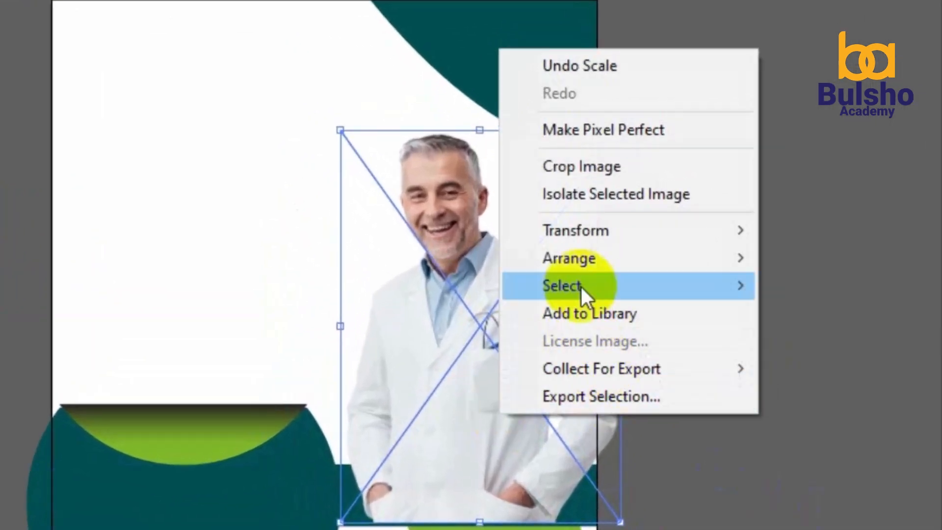
mouse_move(580, 255)
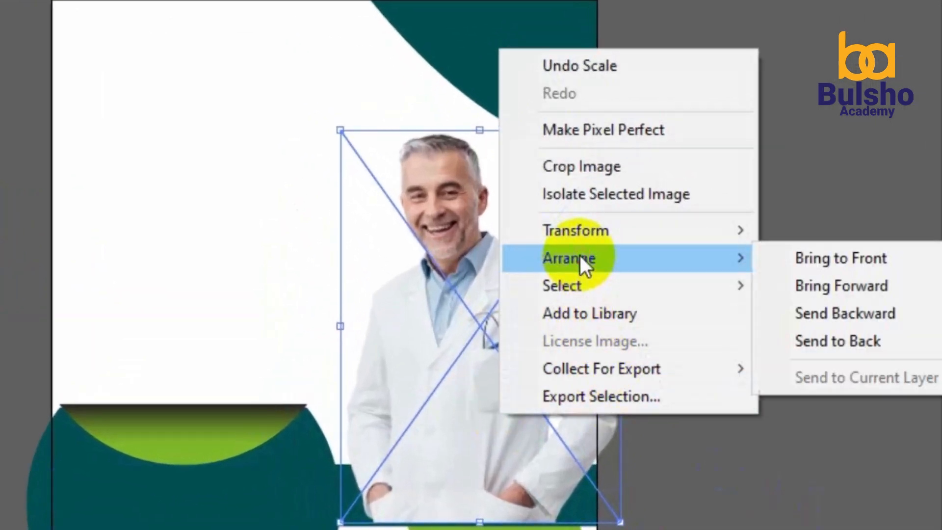
click(791, 339)
click(783, 330)
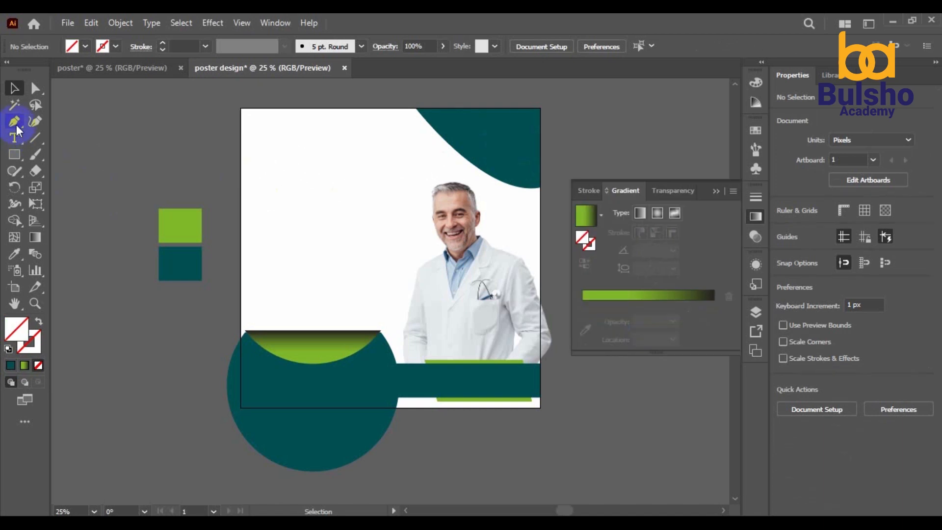
Draw an angled Pen path across the top-right teal curve
click(15, 124)
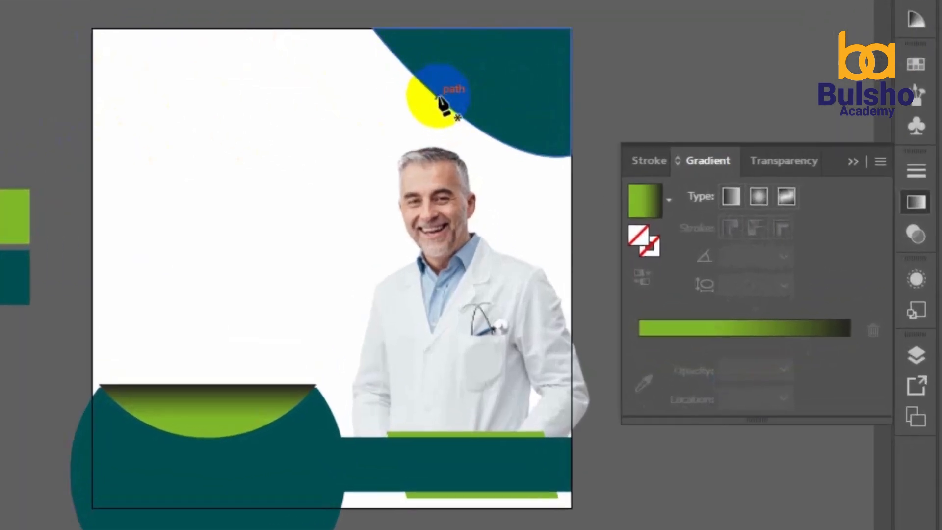
click(437, 97)
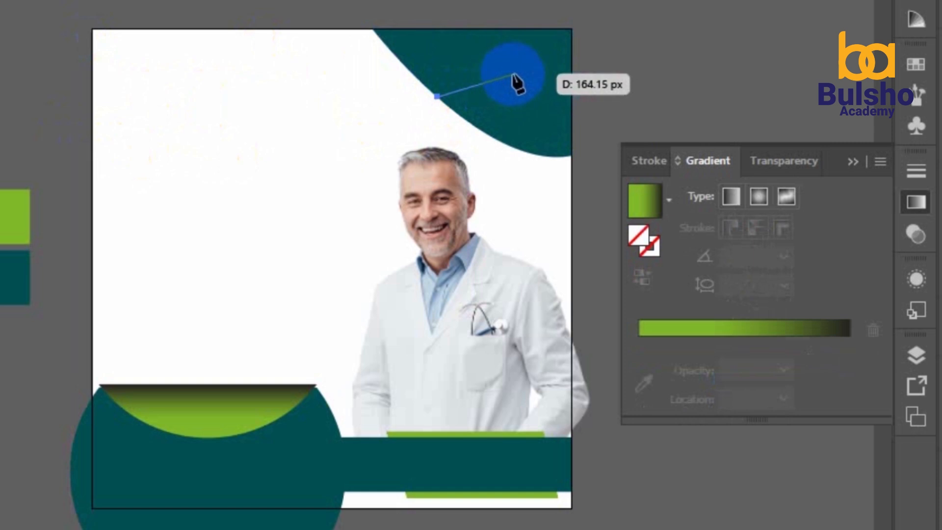
click(519, 72)
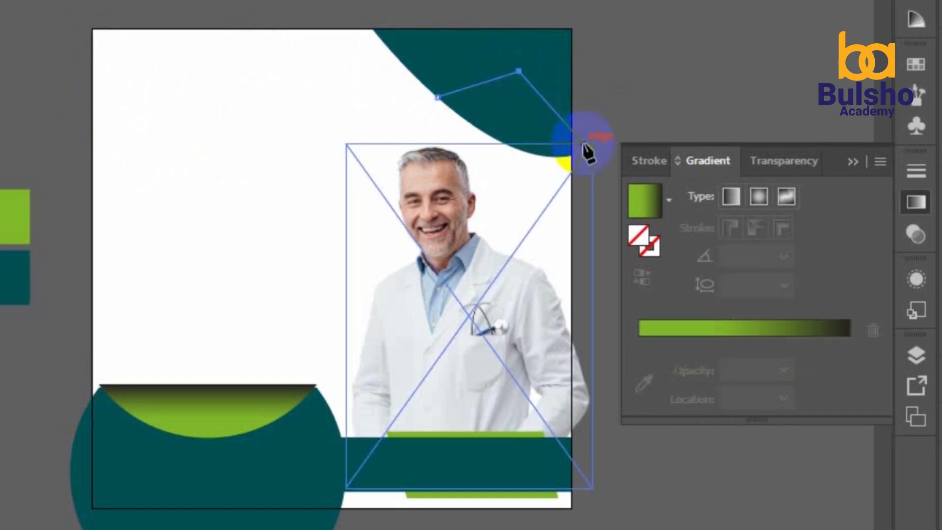
click(571, 155)
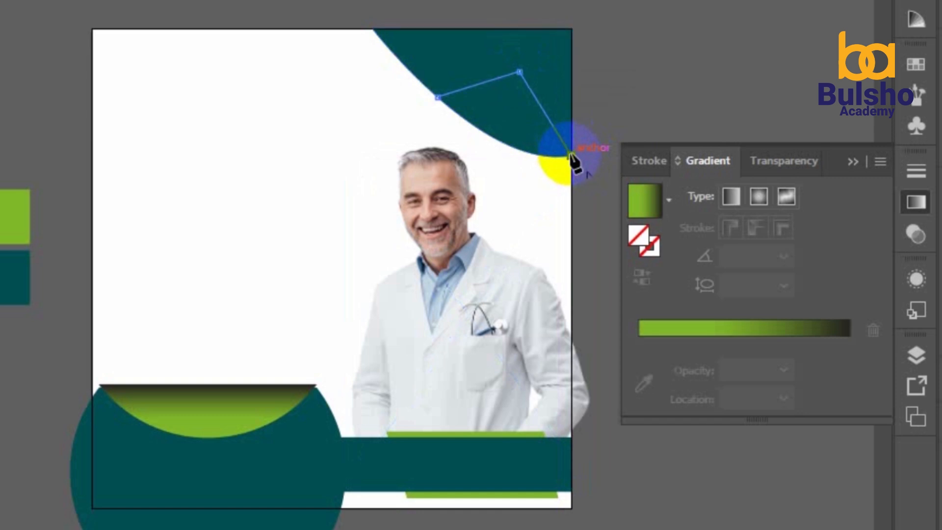
click(571, 155)
Select the new path together with the teal curve beneath it
key(v)
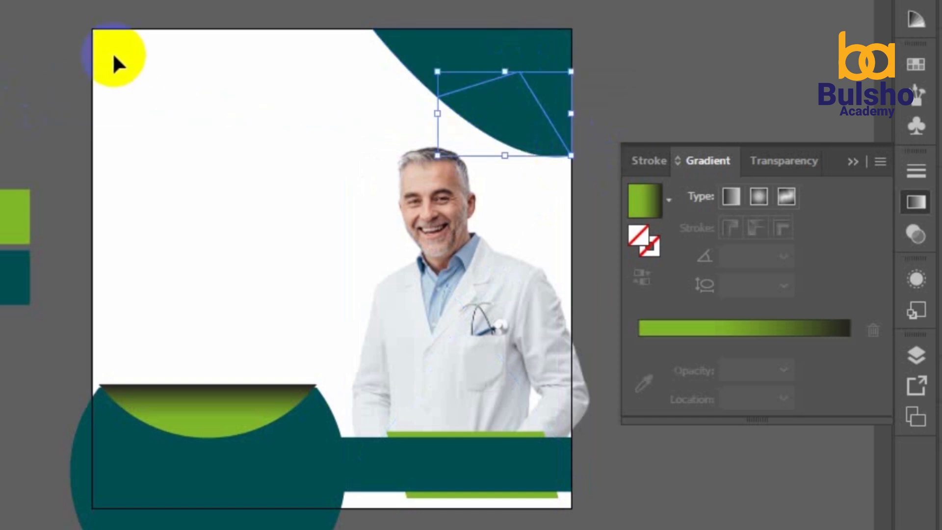
drag(347, 15, 547, 103)
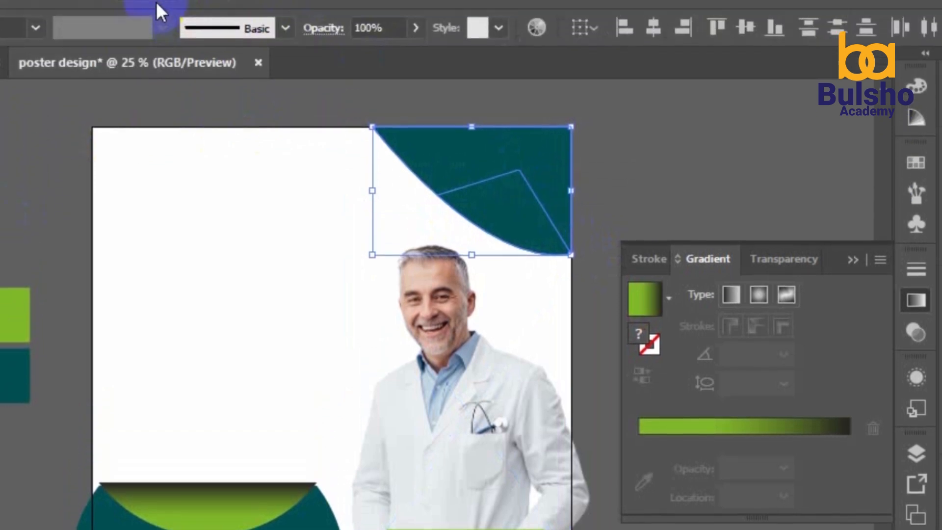
click(149, 13)
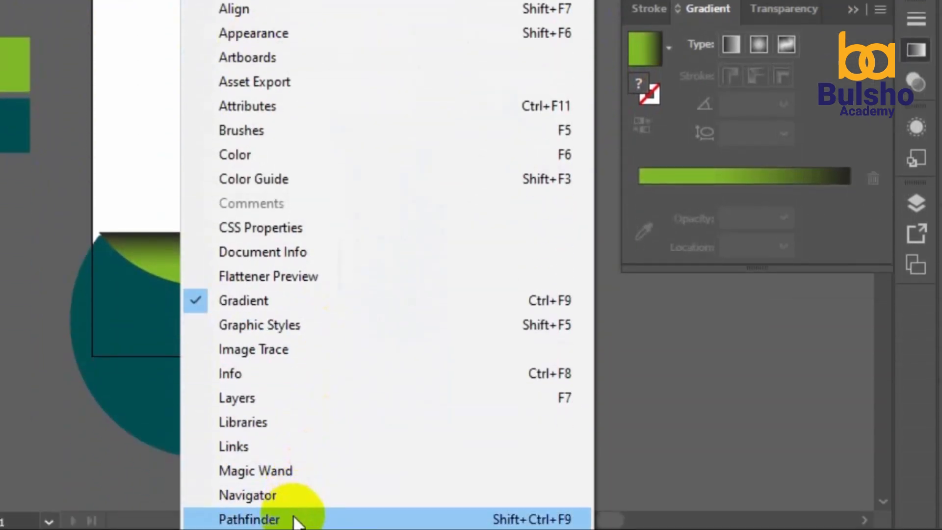
Divide the teal curve along the drawn path with Pathfinder Divide
click(297, 520)
click(658, 214)
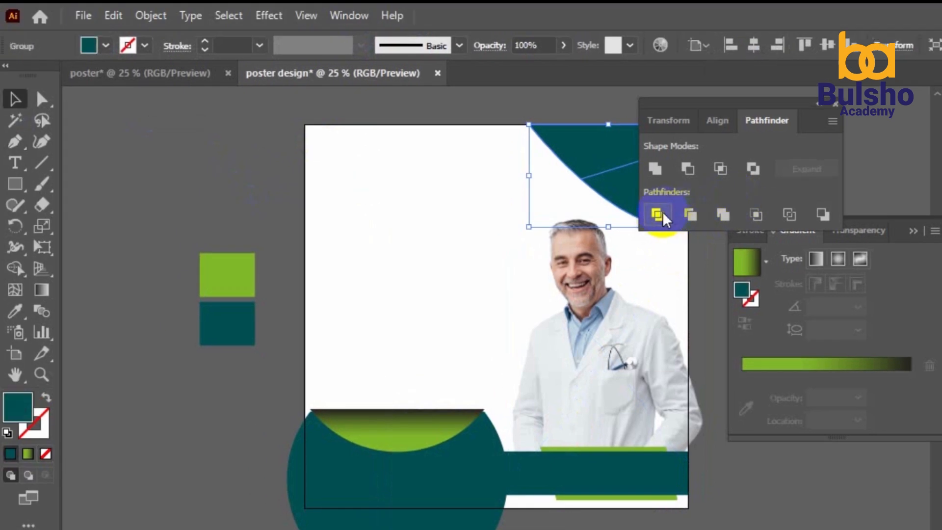
click(838, 108)
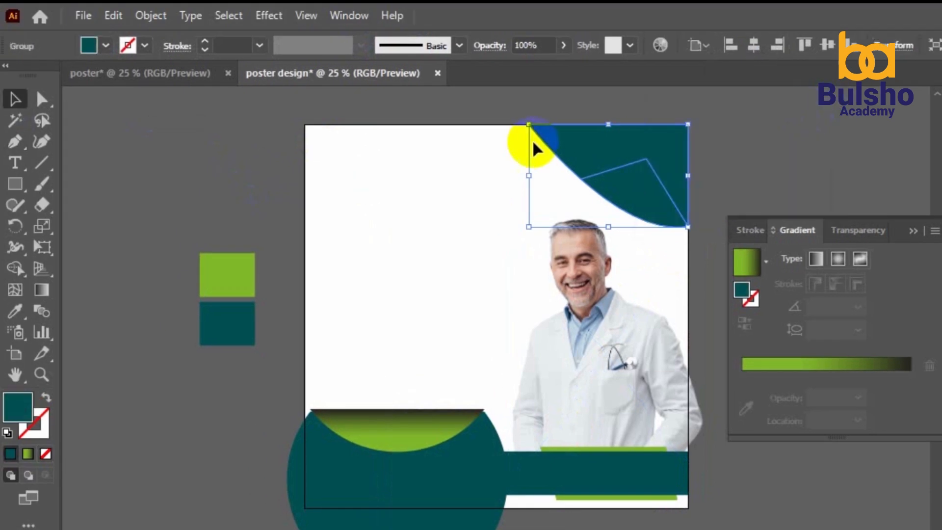
Ungroup the divided top-right teal pieces
click(144, 121)
drag(498, 146, 653, 176)
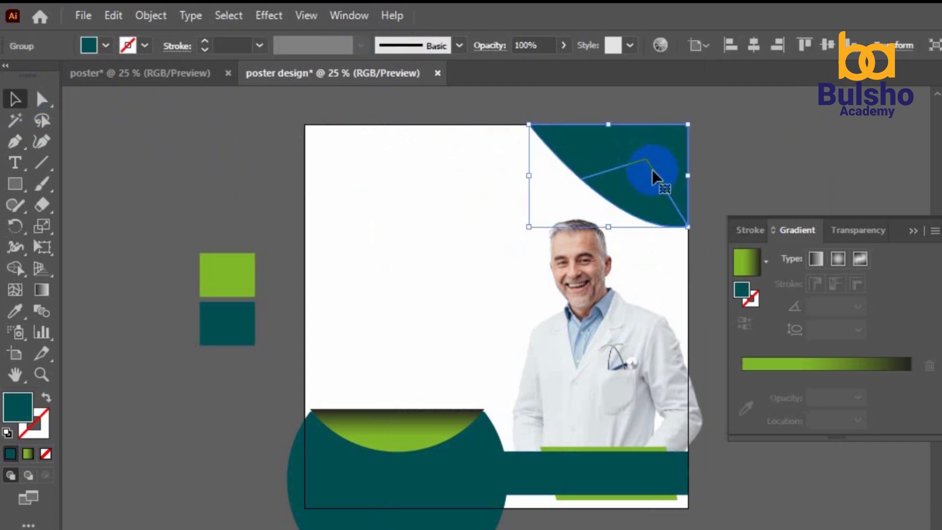
right_click(561, 142)
click(650, 289)
click(442, 226)
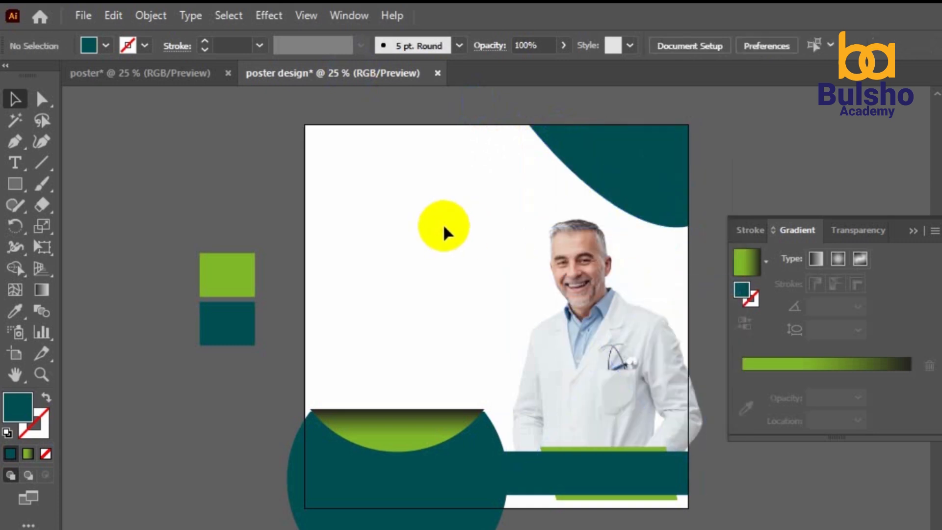
Fill the cut-off top-right wedge with the lime green sampled from the swatch
click(646, 201)
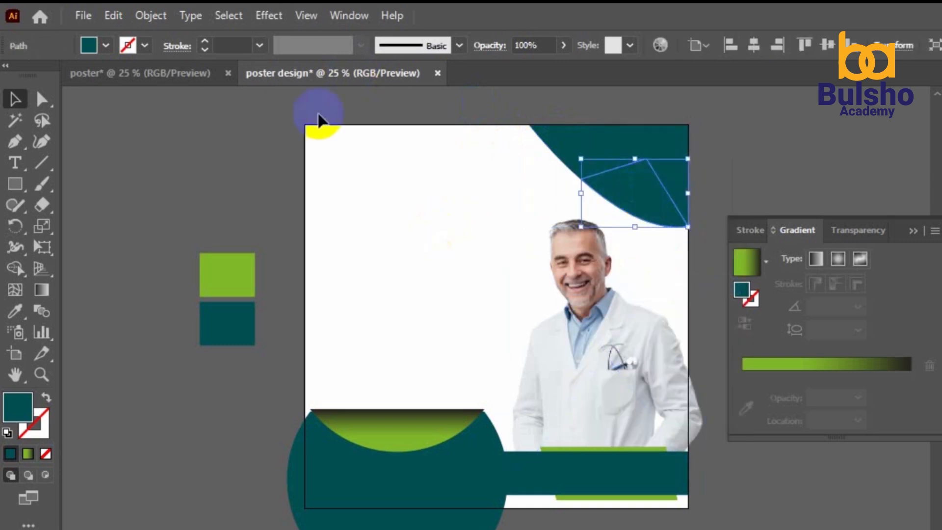
click(27, 313)
click(228, 275)
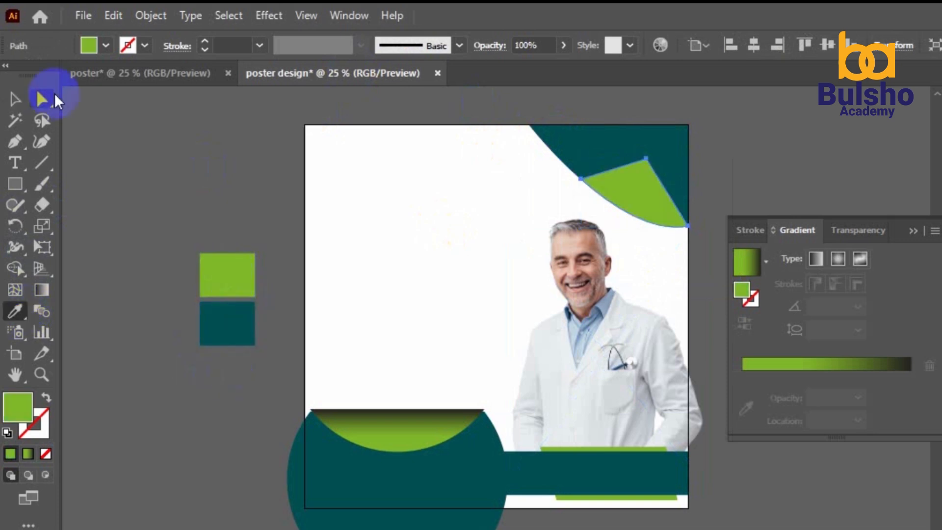
click(15, 99)
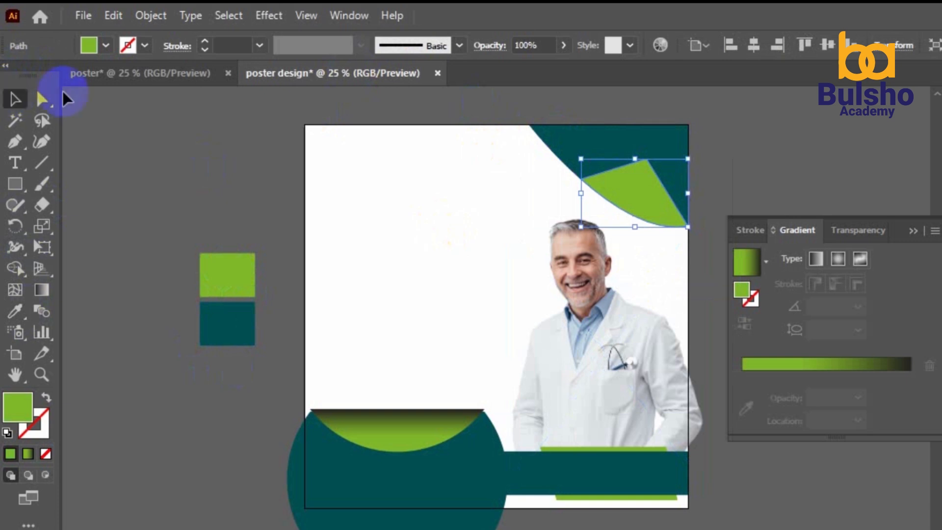
click(637, 190)
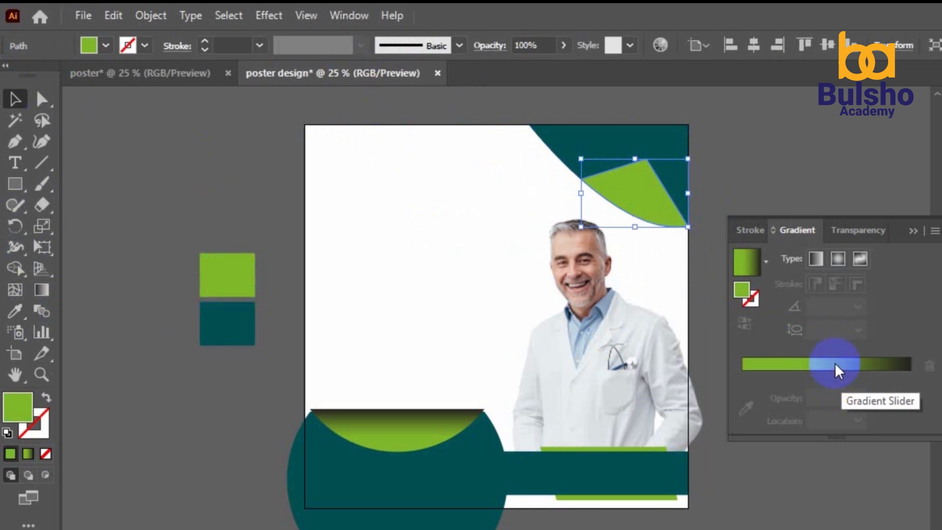
click(42, 290)
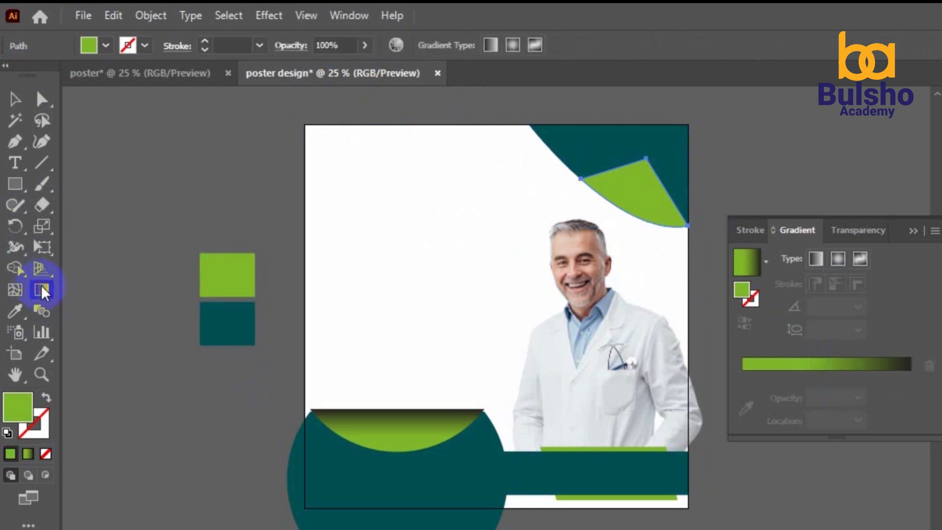
Apply a green-to-dark linear gradient to the wedge at a 90° angle
click(843, 379)
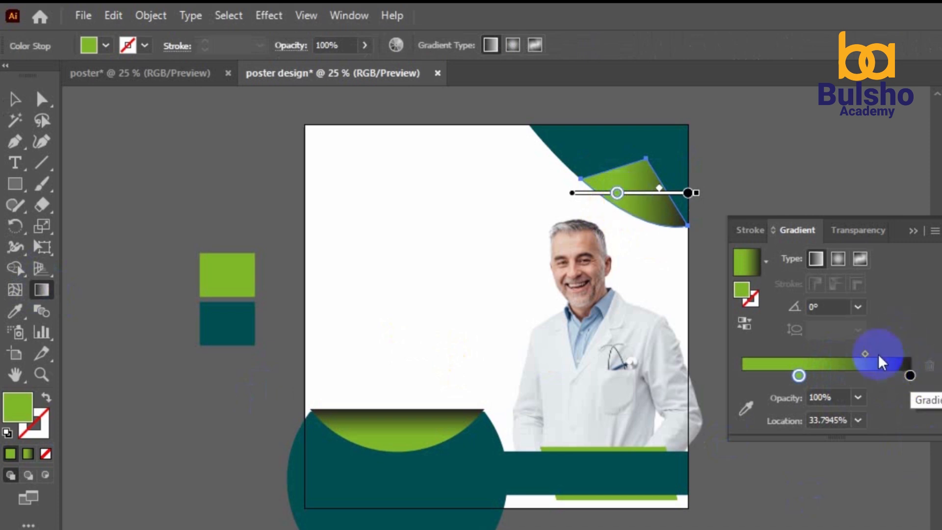
mouse_move(869, 355)
mouse_down()
mouse_move(882, 356)
mouse_move(868, 357)
mouse_up()
click(856, 307)
click(857, 313)
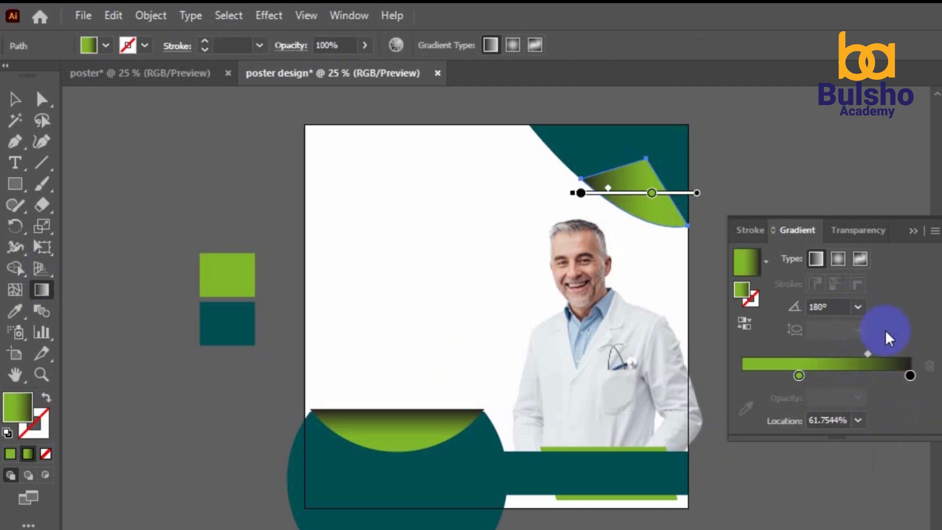
click(857, 309)
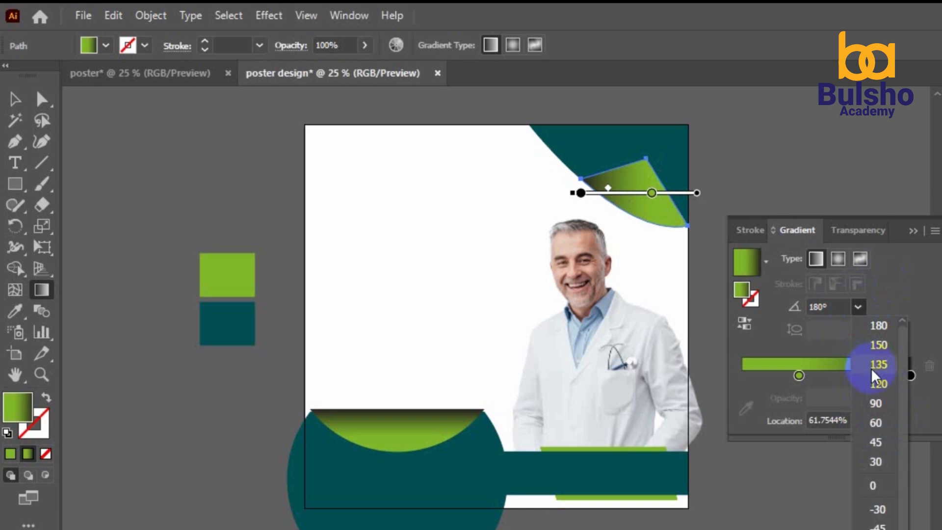
click(881, 404)
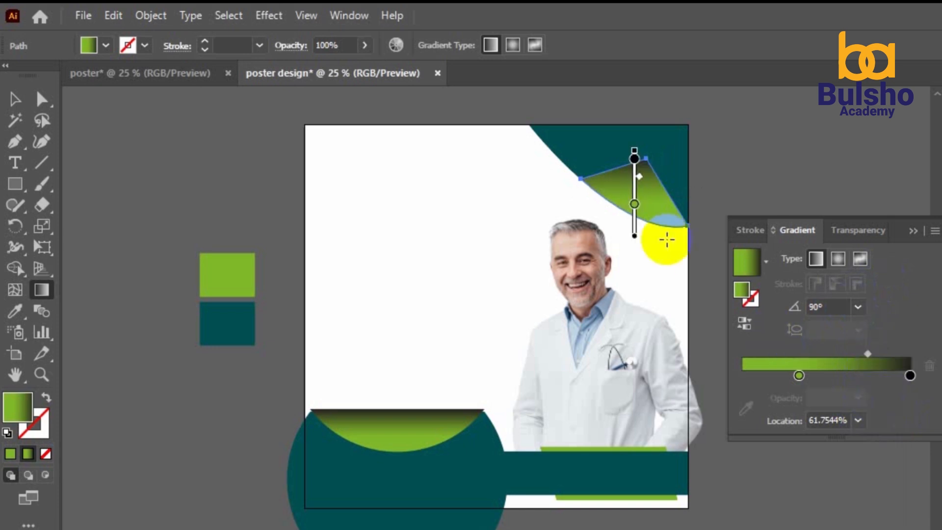
Adjust the gradient stops and midpoint so the green stop sits near 34%
mouse_move(633, 206)
mouse_down()
mouse_move(635, 241)
mouse_move(634, 228)
mouse_up()
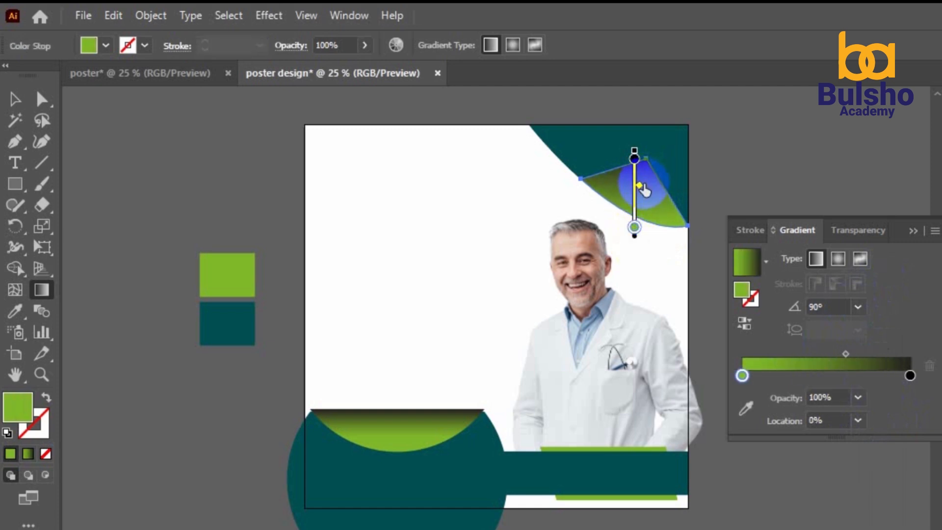
drag(641, 193, 639, 191)
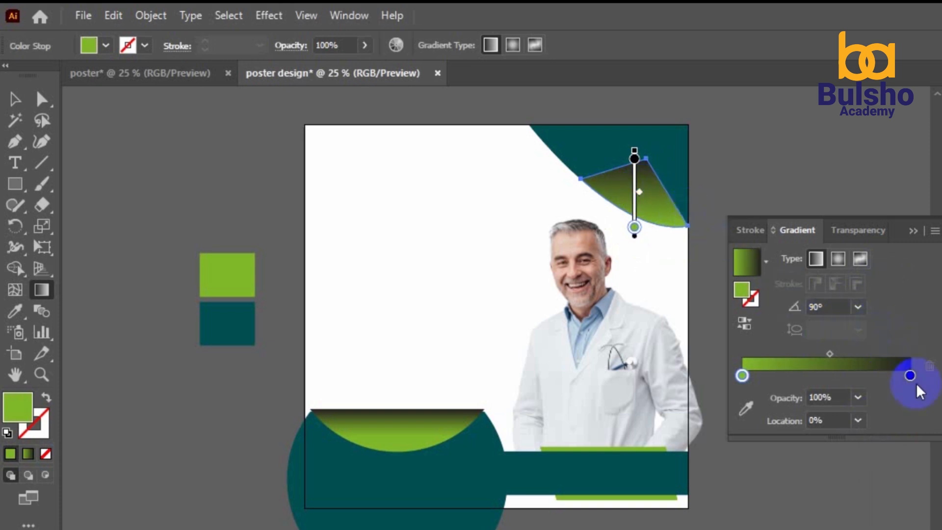
drag(829, 353, 852, 353)
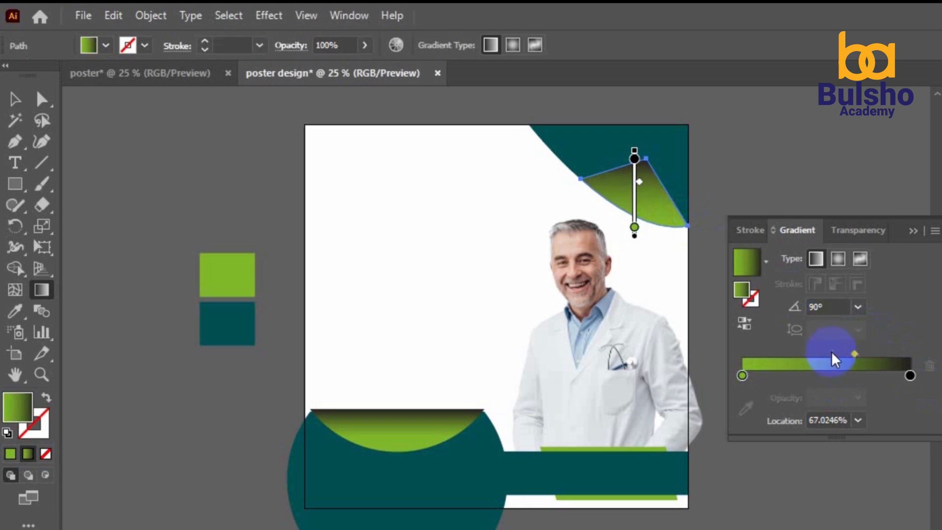
drag(742, 376, 797, 377)
key(v)
click(418, 250)
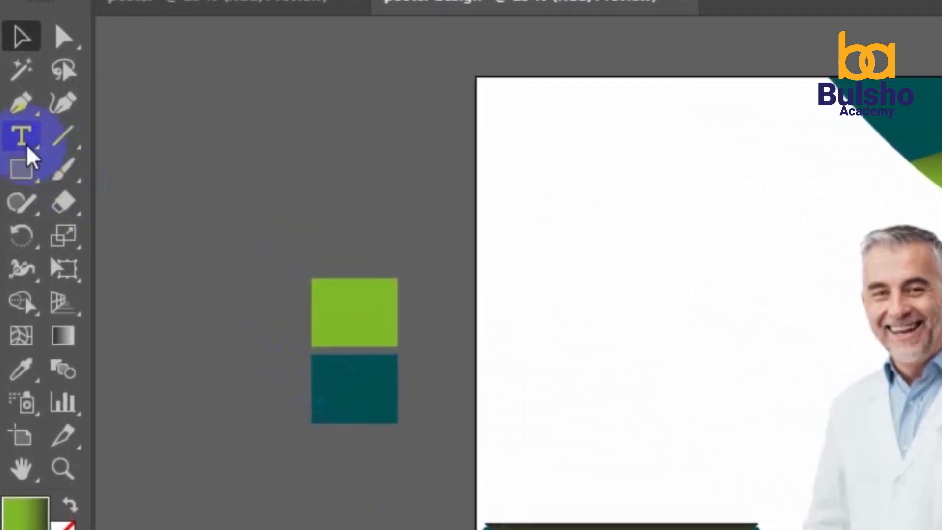
Type the doctor's name beside the photo and enlarge its font size
click(25, 143)
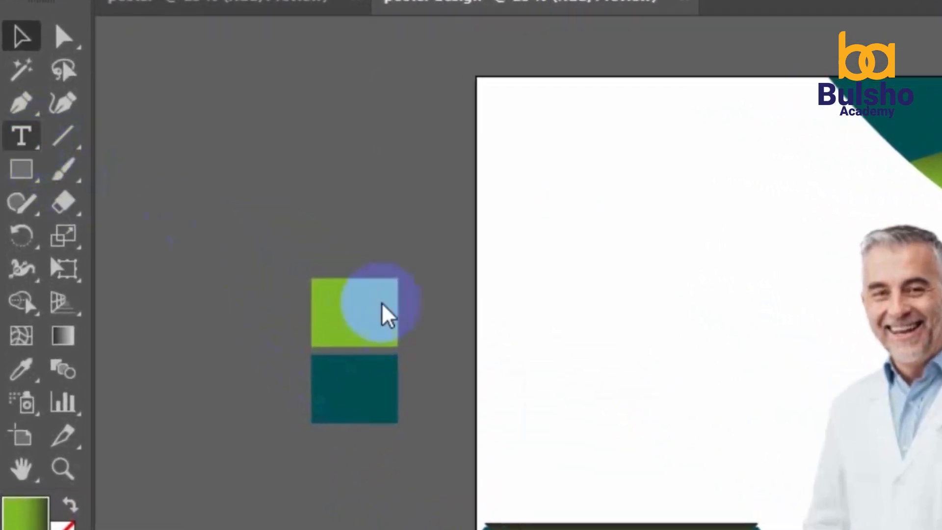
click(576, 402)
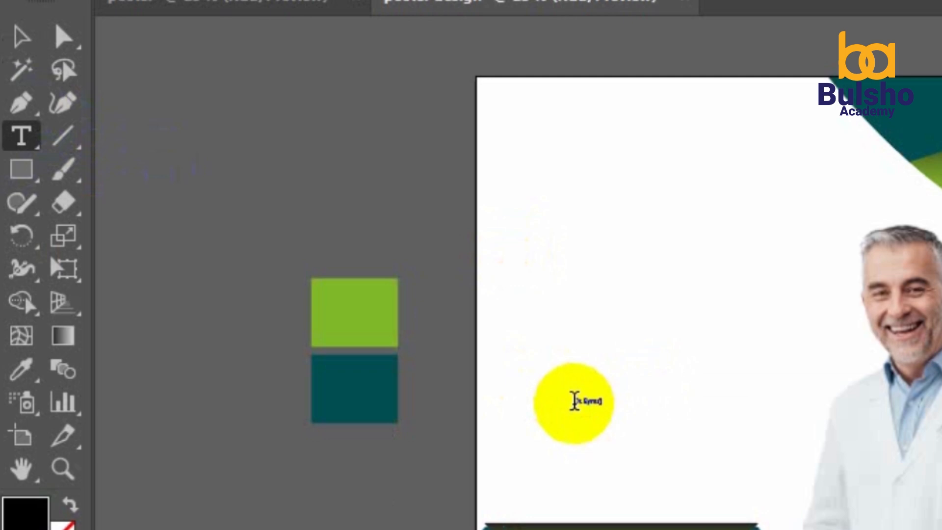
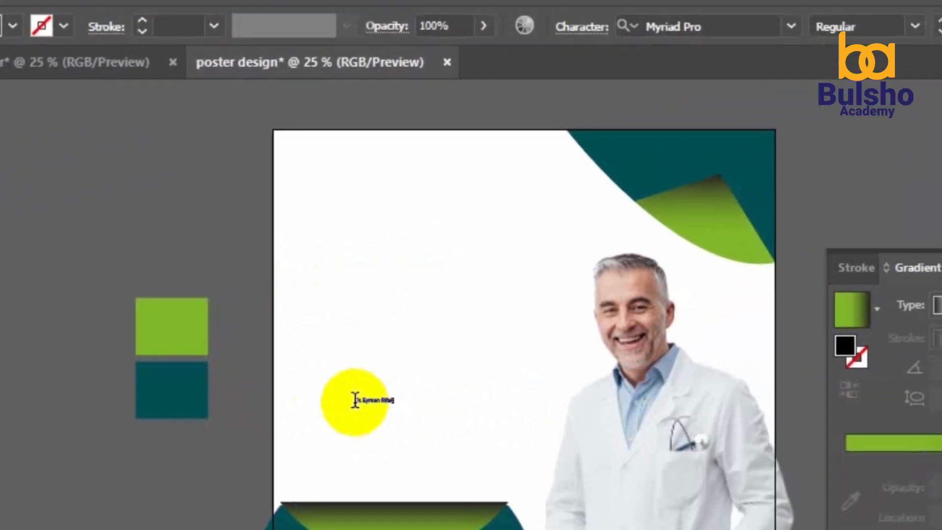
key(ctrl+a)
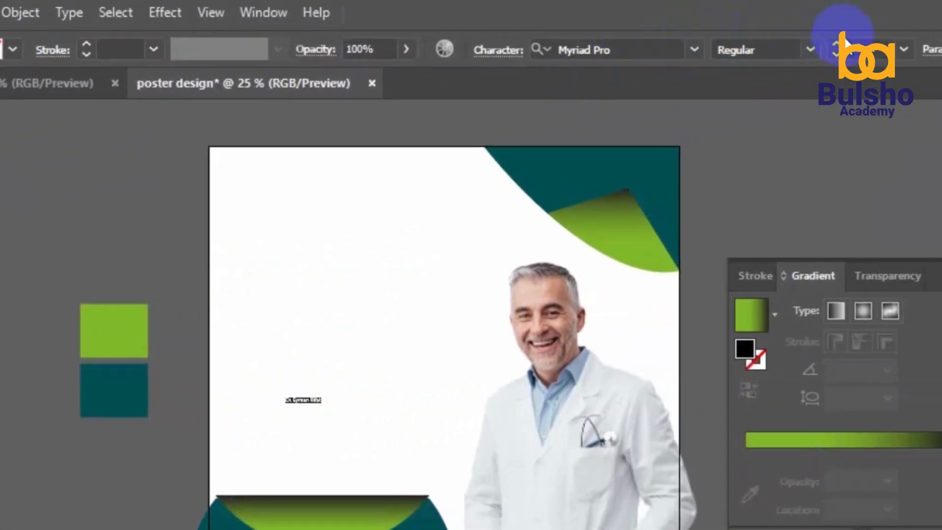
click(835, 45)
click(835, 46)
click(836, 45)
click(835, 45)
click(835, 45)
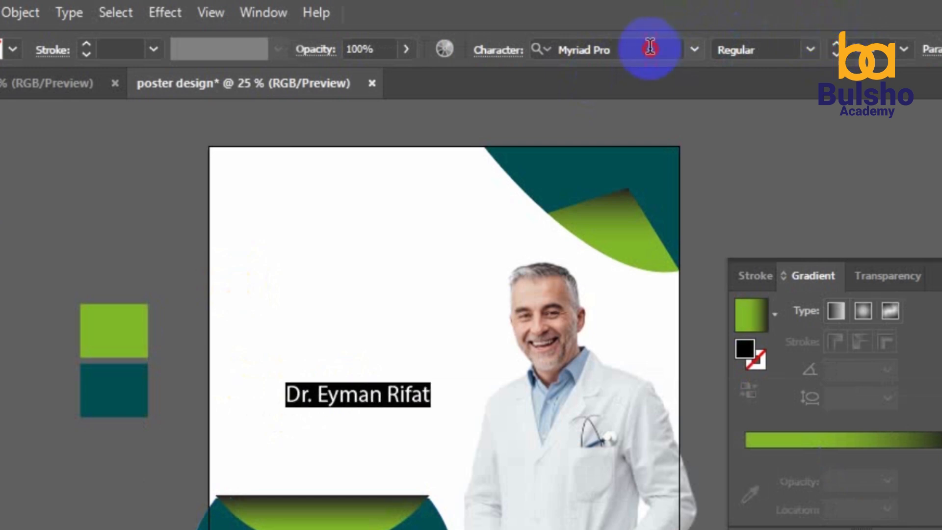
Set the doctor's name in the Bahnschrift font
click(650, 47)
text(p)
text(op)
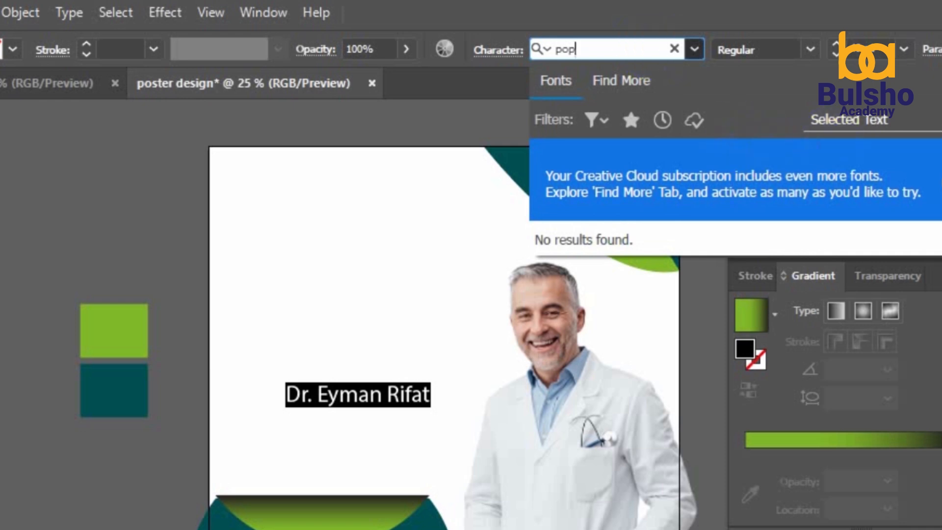
click(693, 49)
click(693, 49)
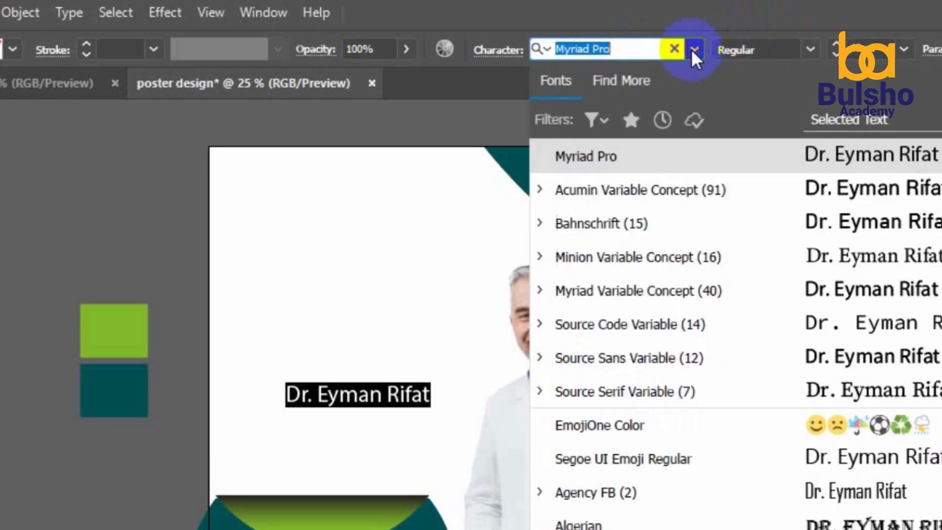
click(901, 229)
Move the doctor's name onto the bottom-right teal band and recolour it white
click(16, 38)
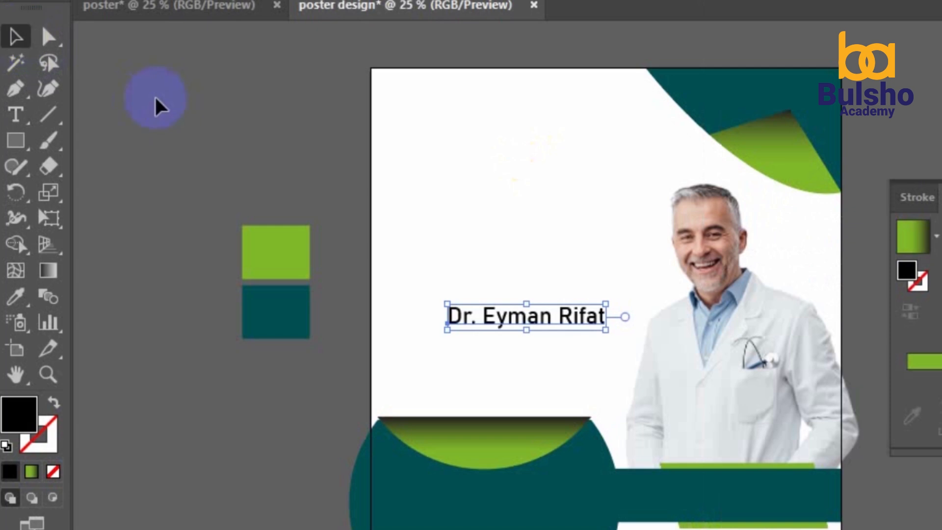
drag(534, 322, 745, 494)
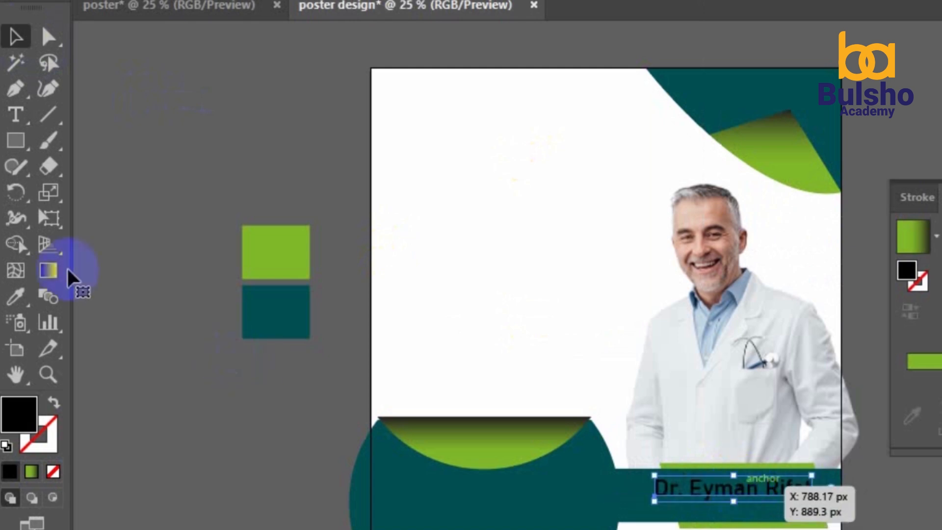
click(15, 296)
click(392, 150)
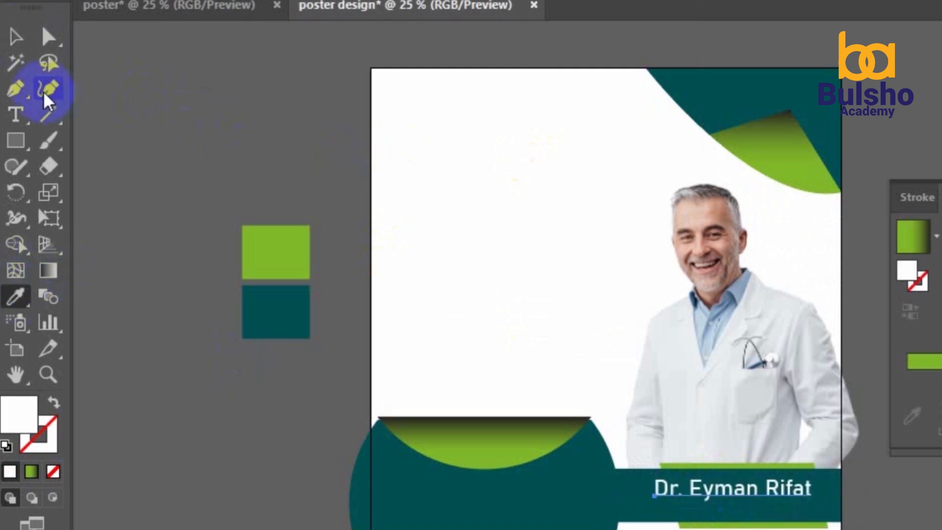
click(16, 36)
click(206, 139)
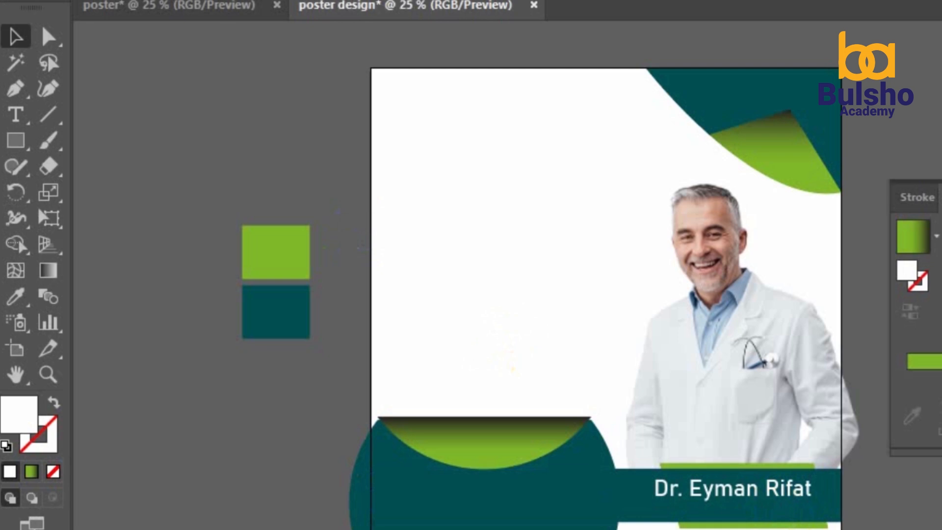
click(16, 114)
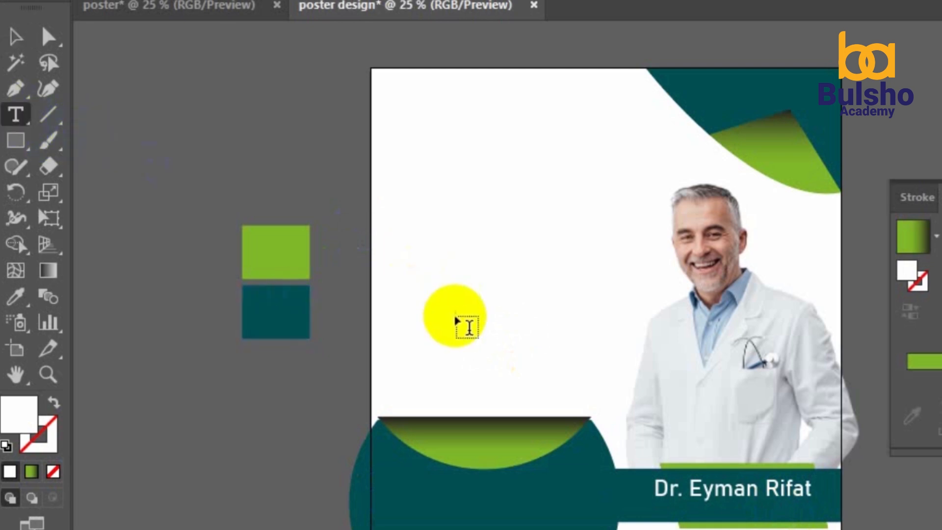
Type the subtitle 'MBBS,BCS (Health) for Medcine' and shrink its font size
click(456, 322)
text(M)
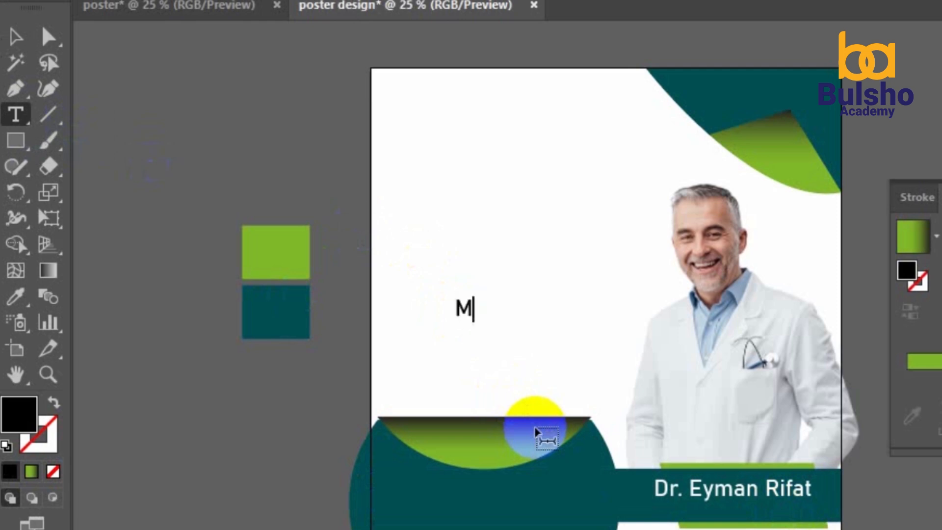
text(BBS)
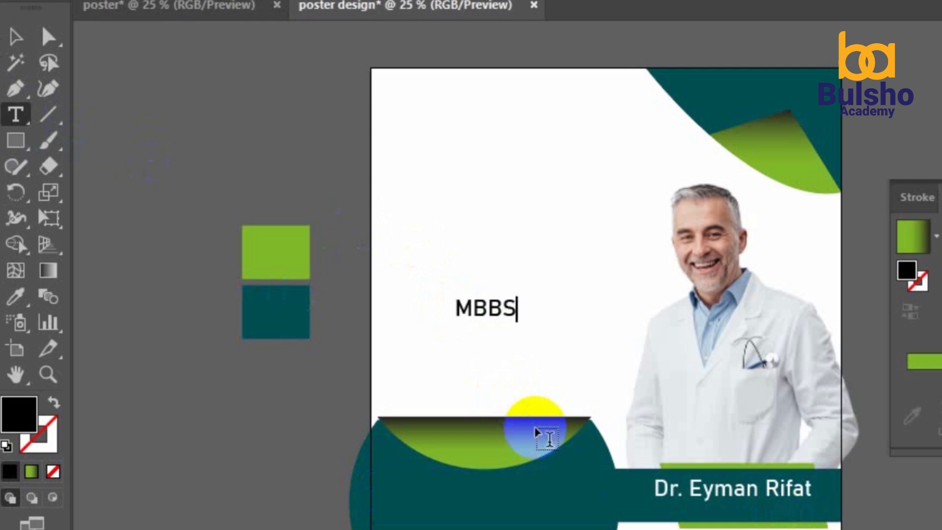
text(,BCS)
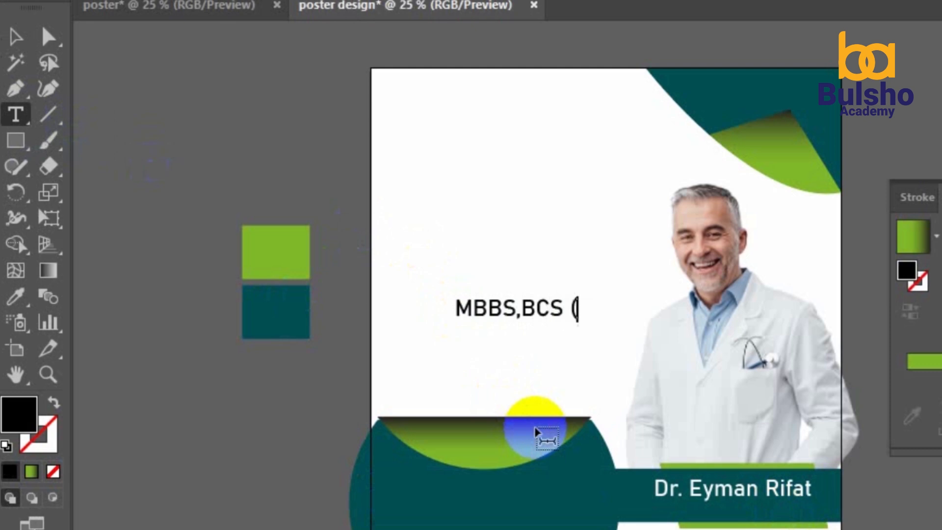
text( (H)
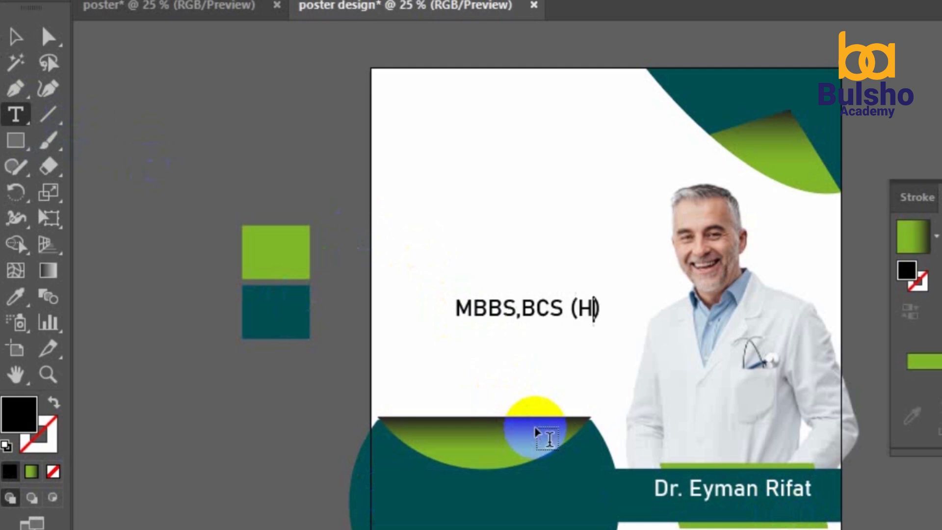
text(ealth)
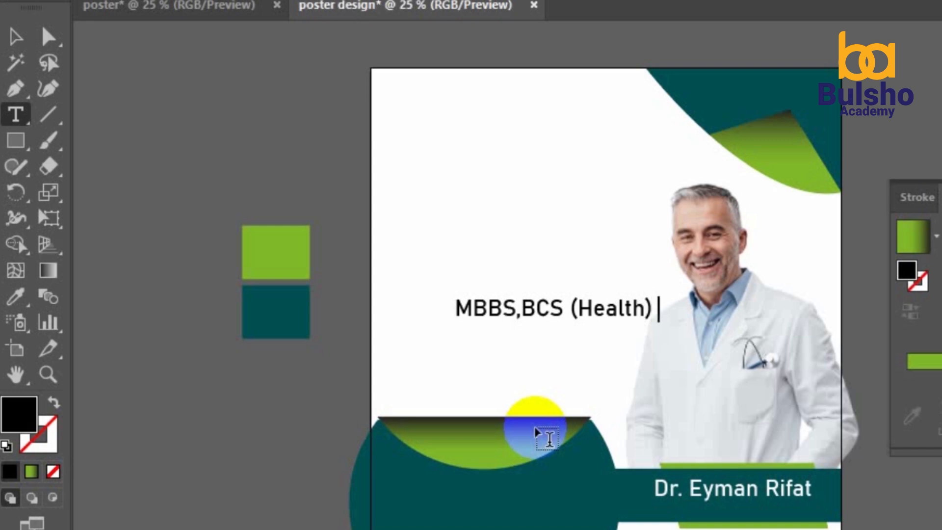
text(for Medcine)
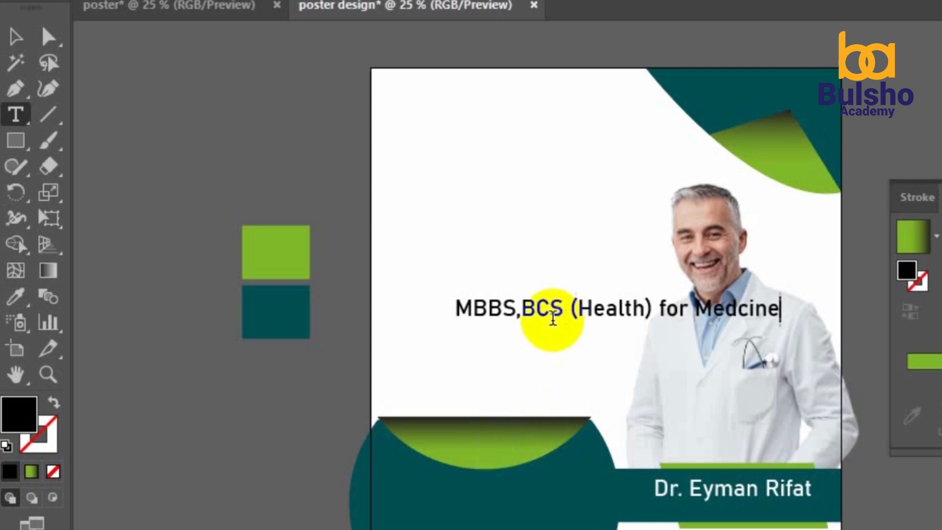
key(ctrl+a)
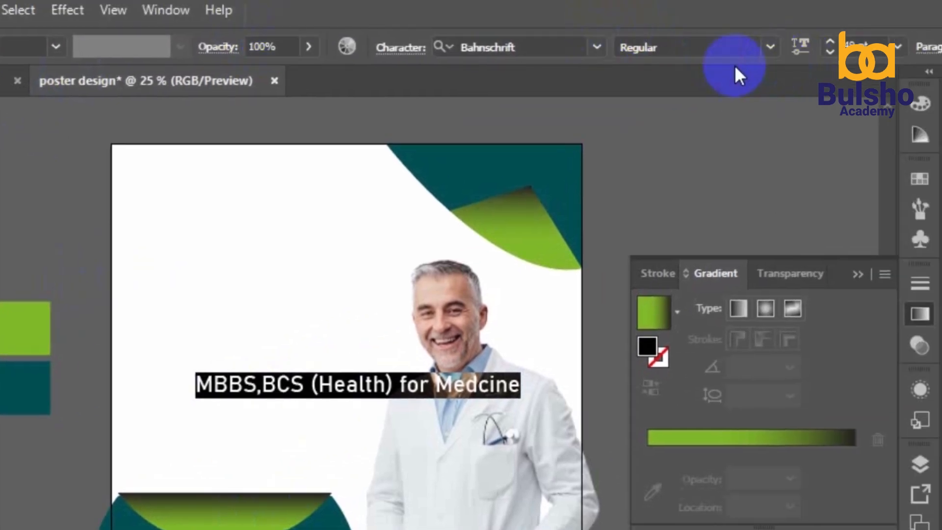
click(829, 51)
click(830, 52)
click(829, 51)
click(829, 51)
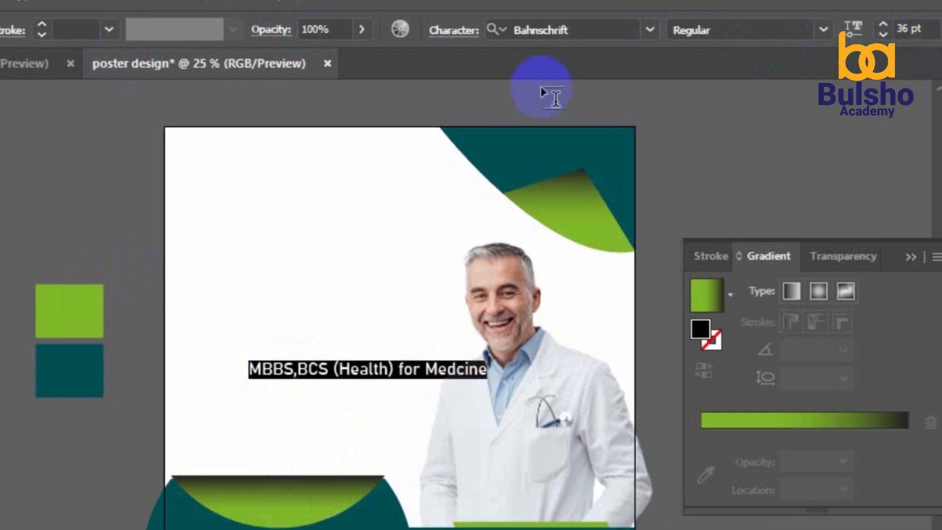
Move the subtitle onto the bottom teal bar and reduce it to about 28 pt
click(22, 25)
click(282, 370)
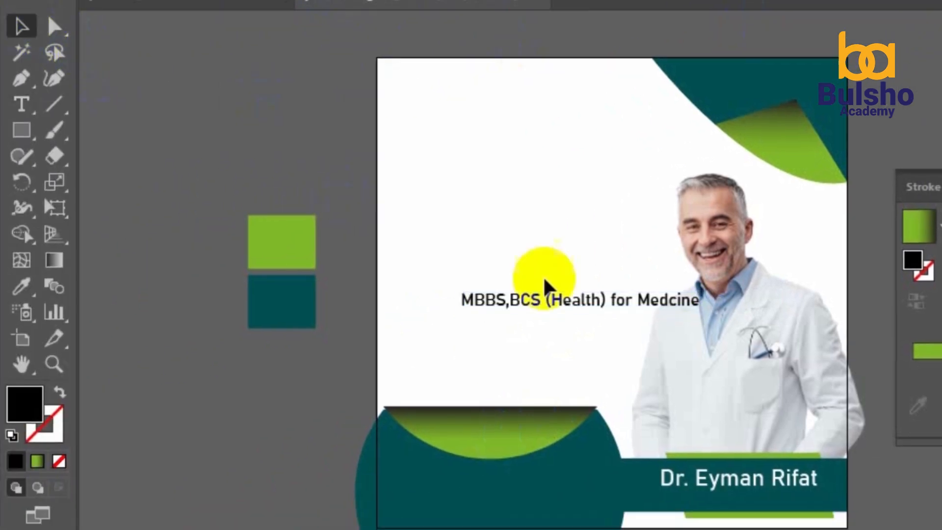
mouse_move(547, 288)
mouse_down()
mouse_move(588, 297)
mouse_move(766, 511)
mouse_up()
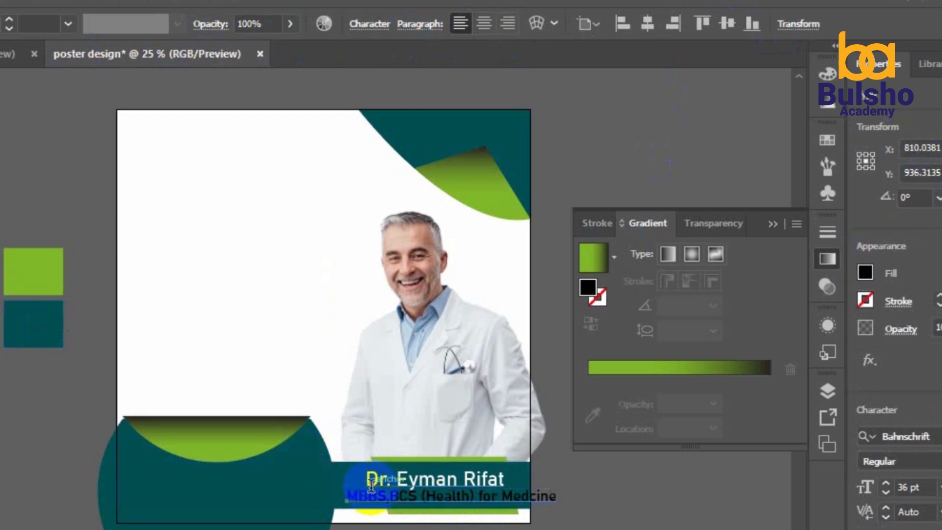
double_click(380, 493)
key(ctrl+a)
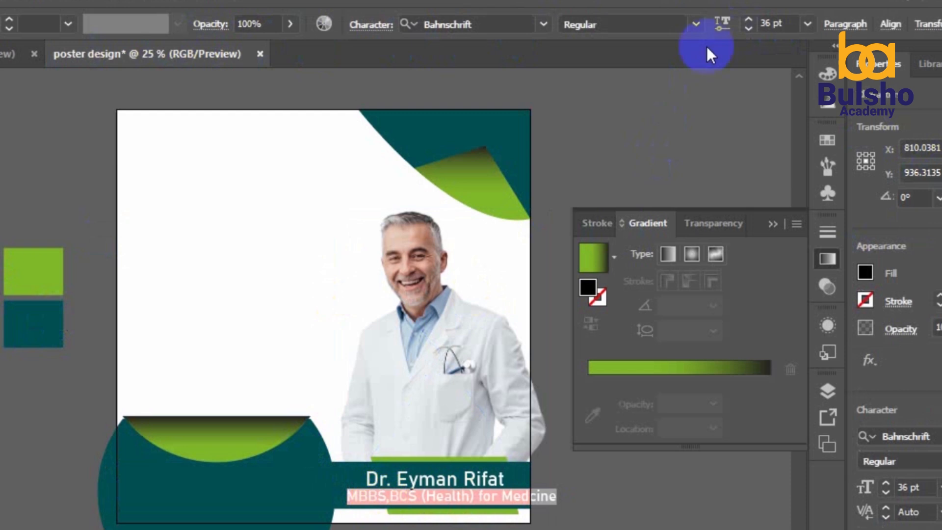
click(749, 30)
click(750, 29)
click(750, 30)
click(750, 30)
click(749, 29)
click(750, 29)
click(750, 30)
click(750, 30)
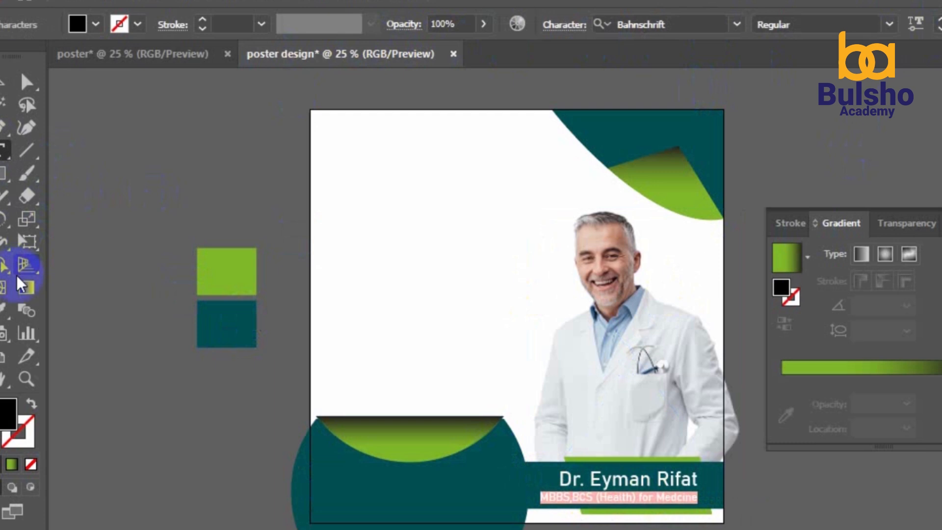
Make the subtitle white, nudge it into place, and tighten its letter spacing
click(330, 203)
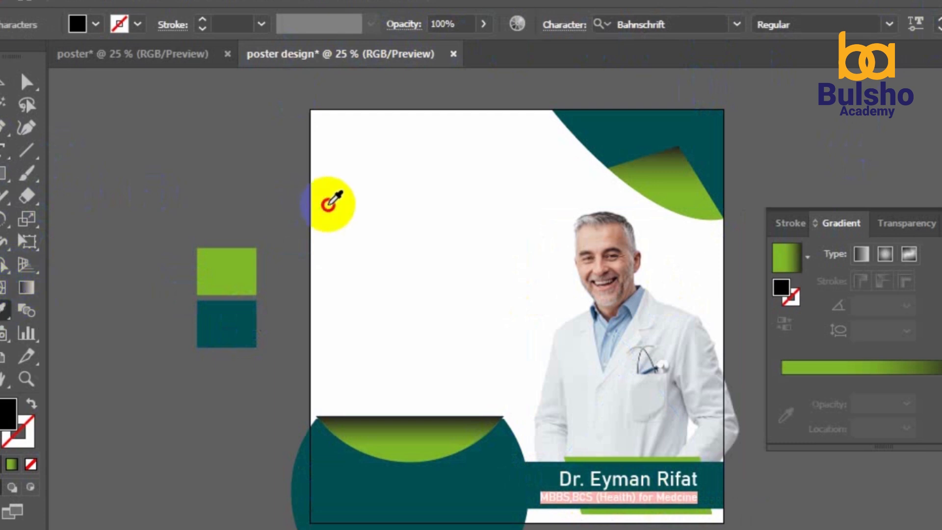
click(9, 96)
click(2, 84)
key(Right)
key(Right)
key(Right)
key(Right)
key(Right)
key(Right)
key(Right)
key(Up)
key(Up)
key(Right)
key(Right)
key(Right)
key(Right)
key(Right)
key(Right)
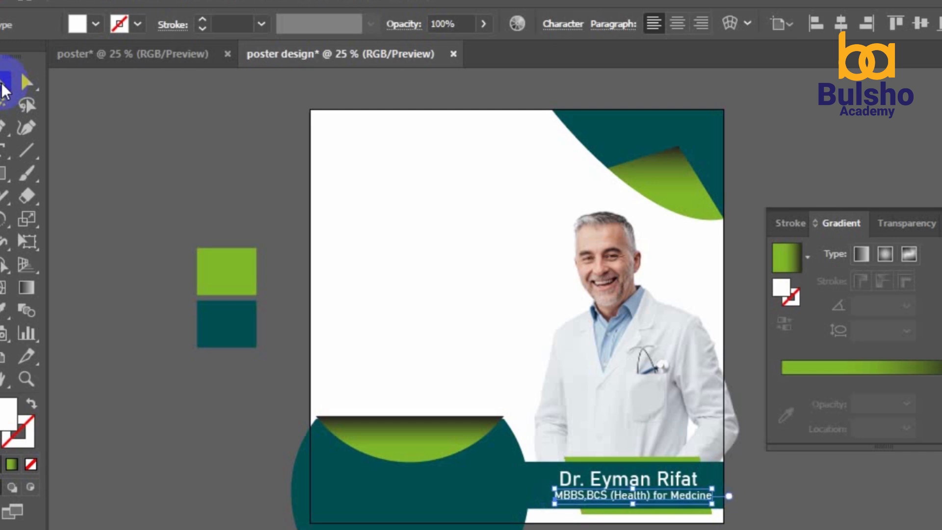
key(Right)
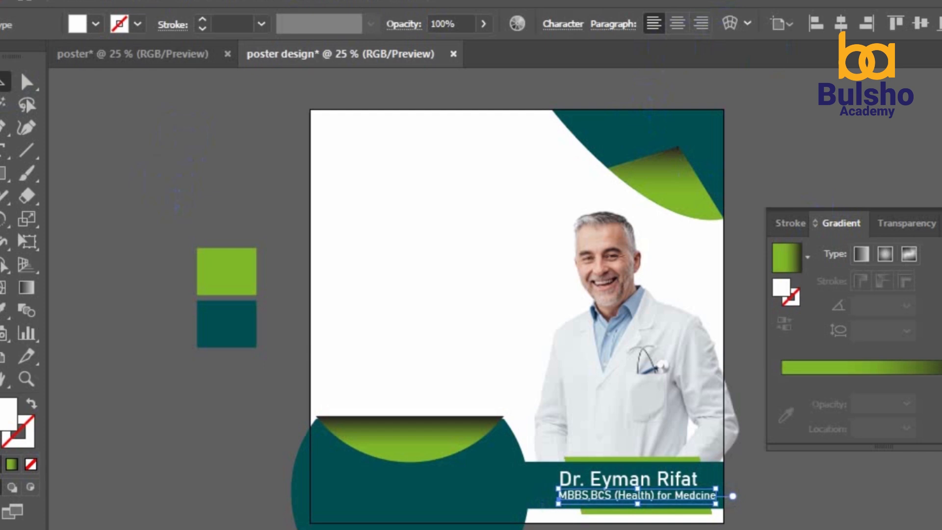
key(alt+Left)
key(alt+Left)
key(alt+Left)
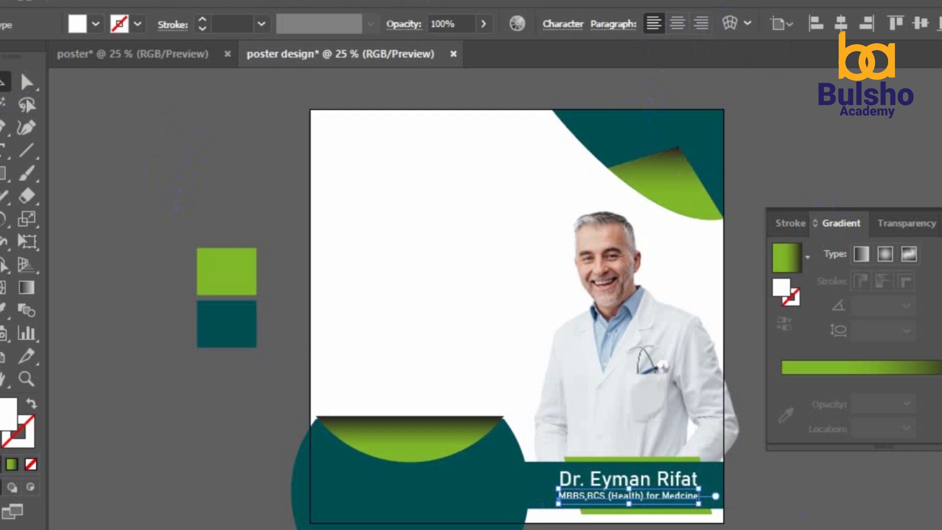
Bring the Medical Solutions logo from the other document to the poster's top-left corner
click(196, 88)
click(187, 55)
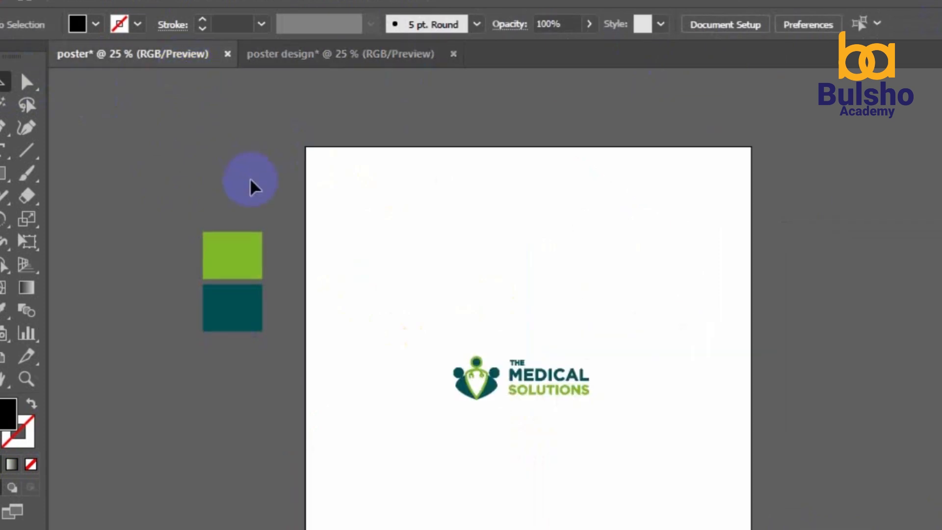
drag(597, 391, 441, 165)
click(448, 196)
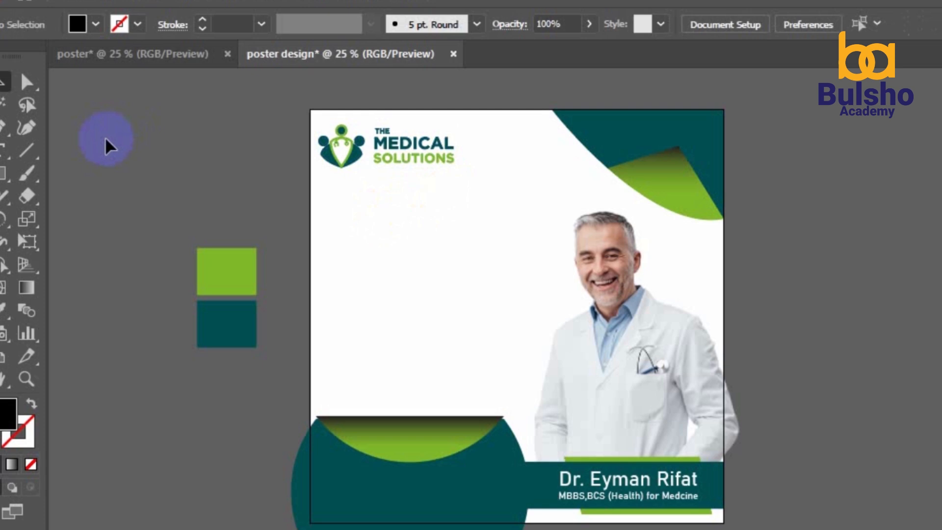
Nudge the logo's MEDICAL SOLUTIONS text slightly left toward the icon
drag(483, 120, 396, 164)
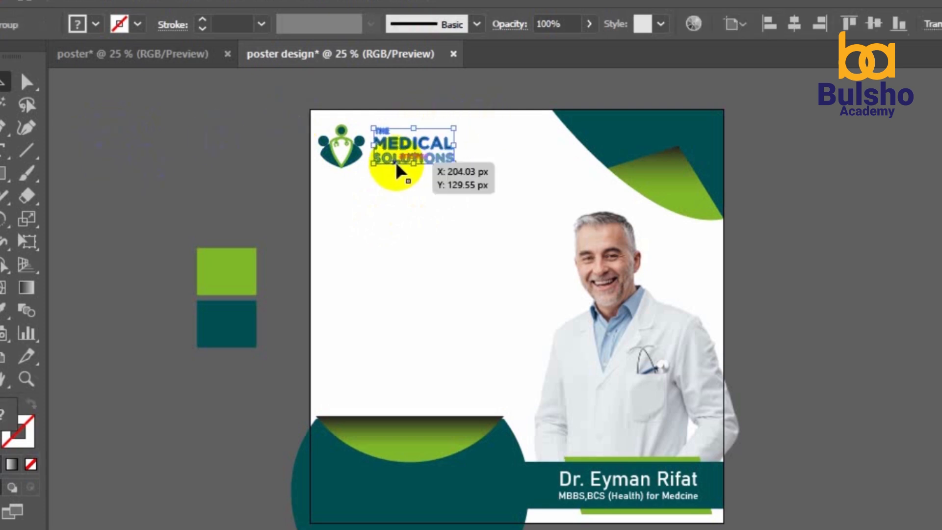
key(Left)
key(Left)
key(Left)
key(Left)
key(Left)
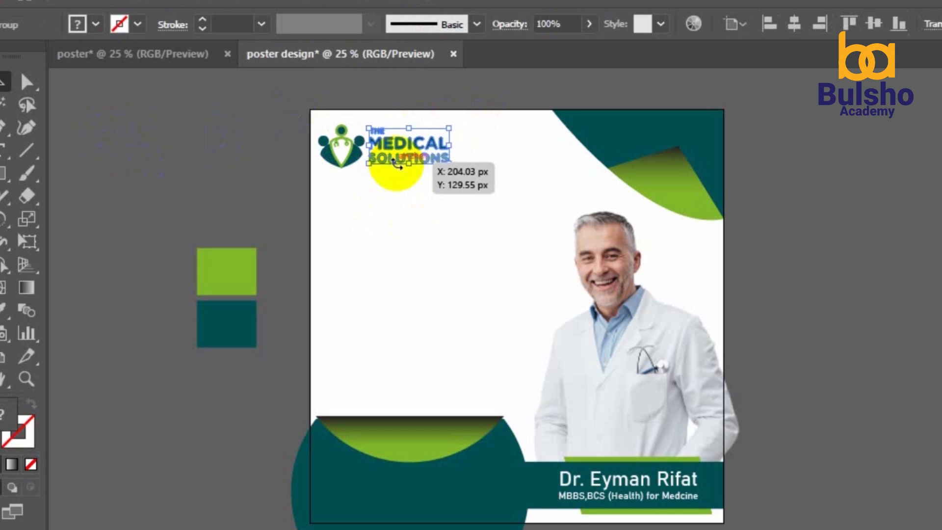
click(426, 224)
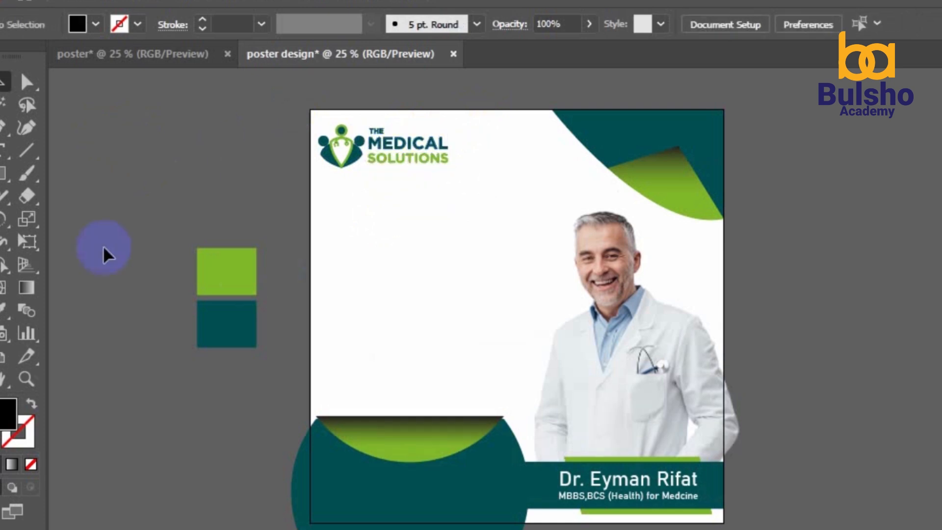
click(5, 149)
Type the headline 'cAAFIMAADKAAGA' beside the doctor, enlarge it and make it SemiBold
click(332, 248)
text(c)
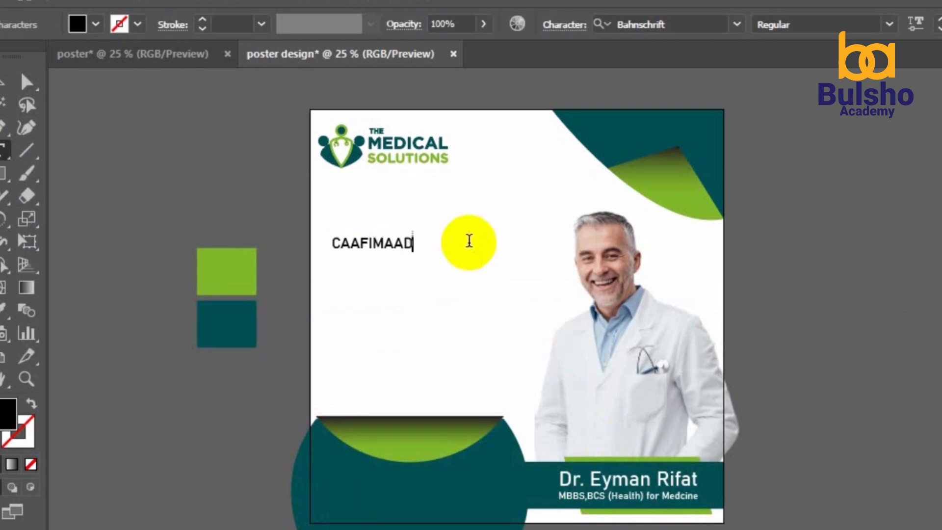
text(AAFIMAADKAAGA)
key(ctrl+a)
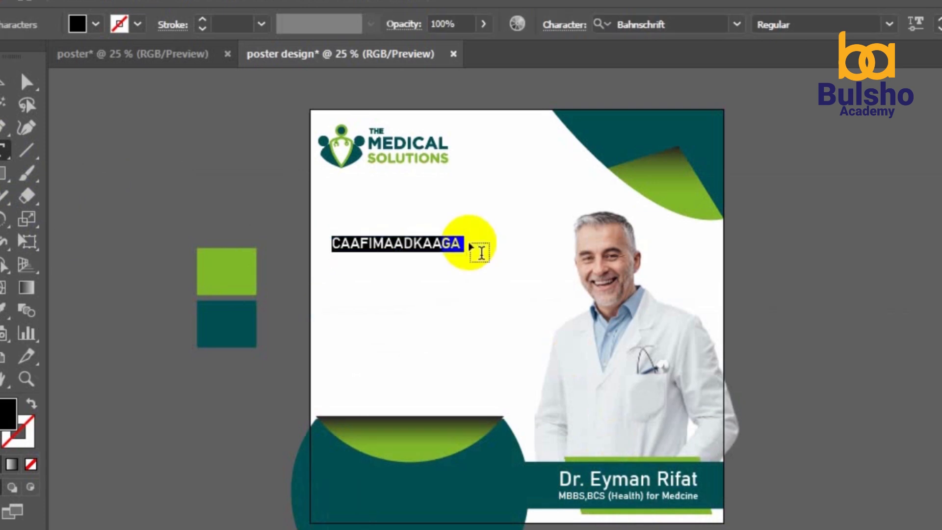
click(940, 19)
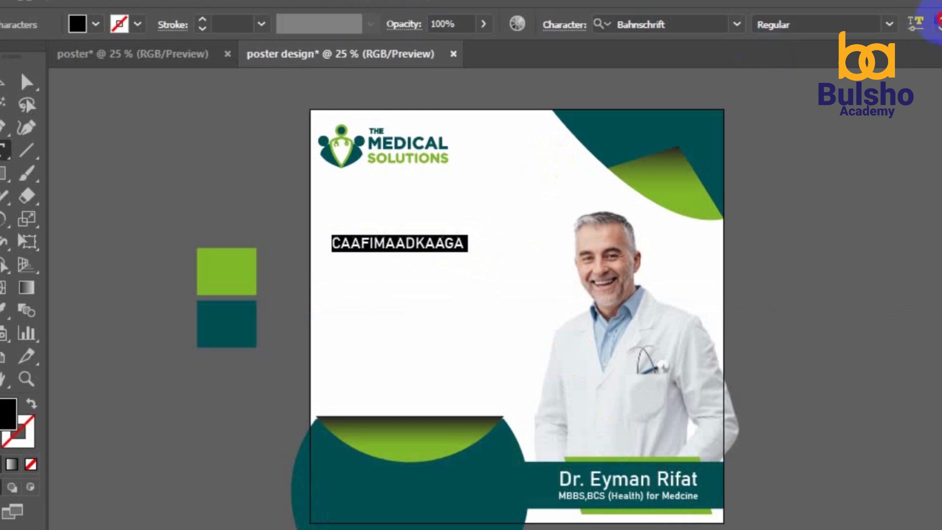
click(939, 19)
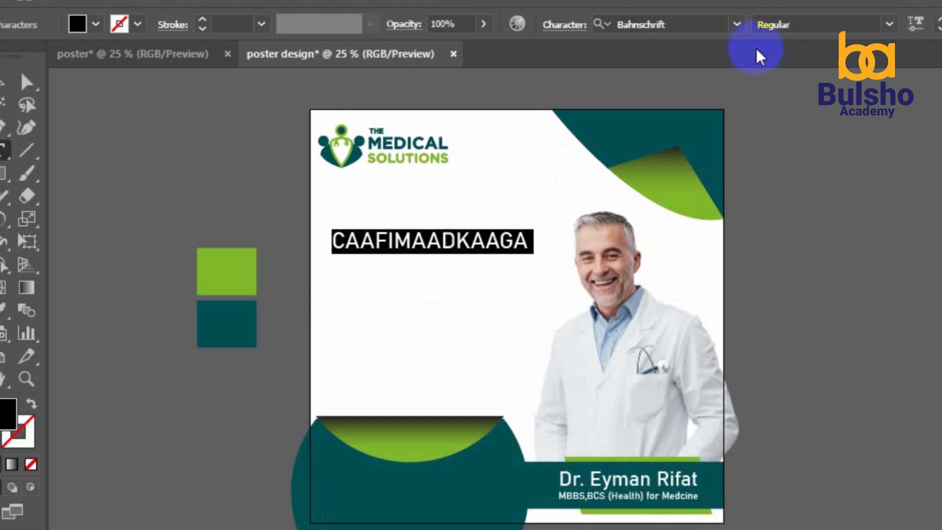
click(888, 26)
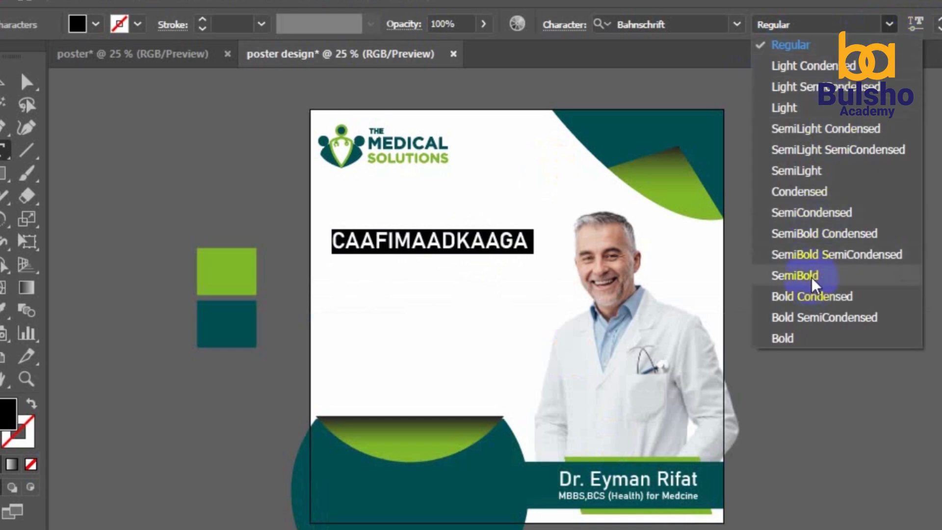
click(812, 278)
click(9, 82)
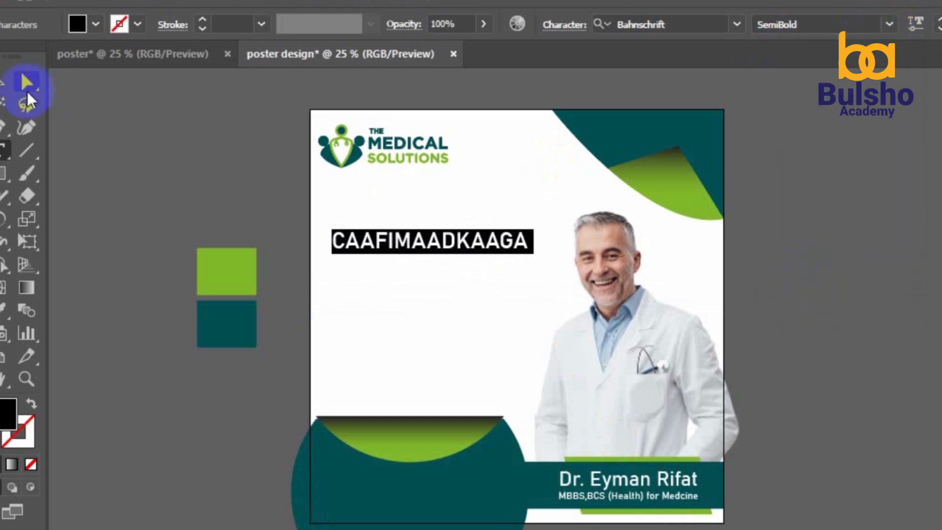
click(125, 145)
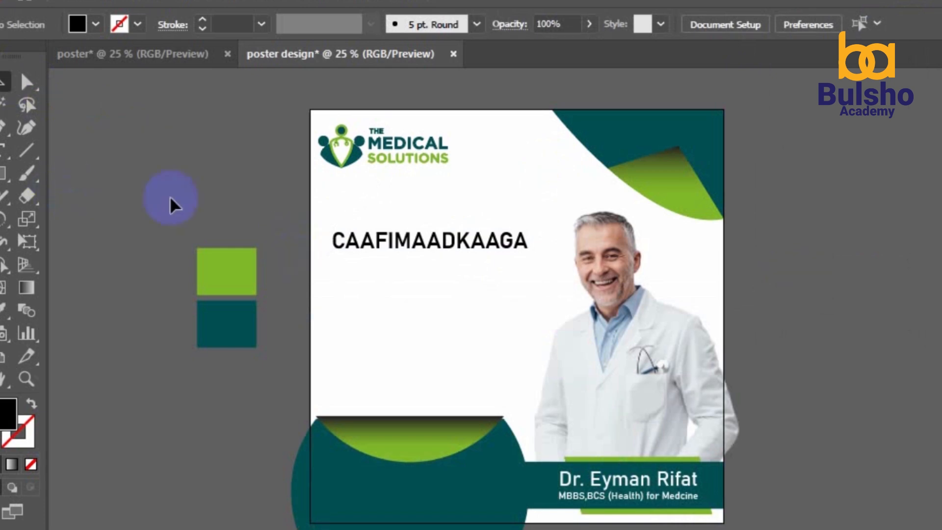
Change the headline font to Source Sans Variable Bold
key(t)
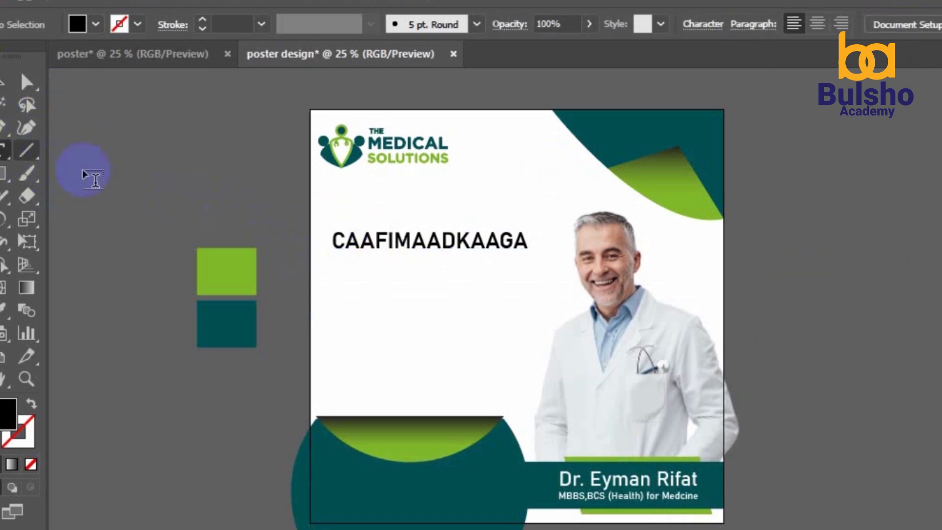
click(385, 248)
key(ctrl+a)
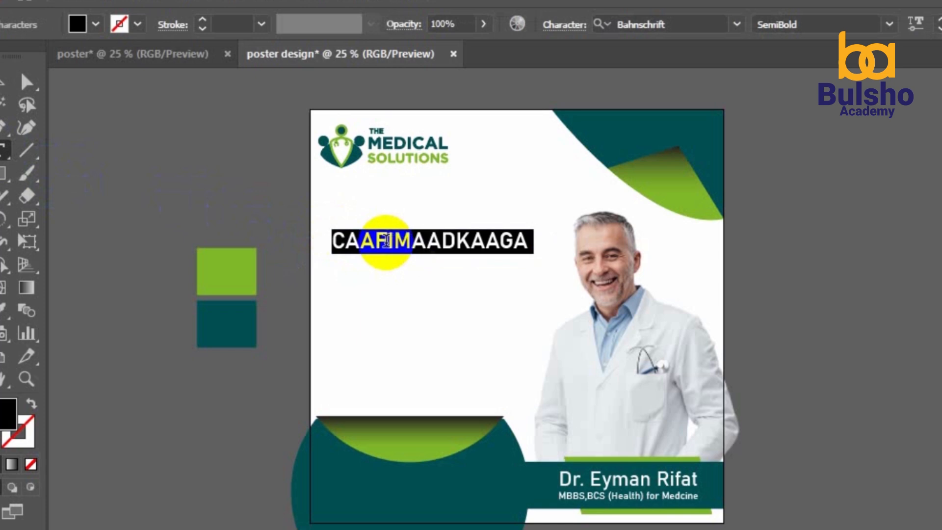
click(685, 20)
key(Down)
key(Down)
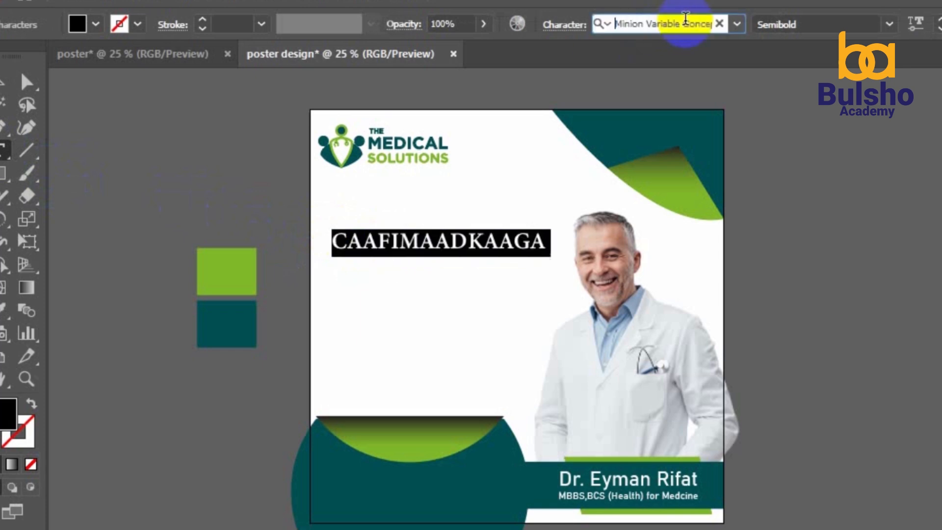
key(Down)
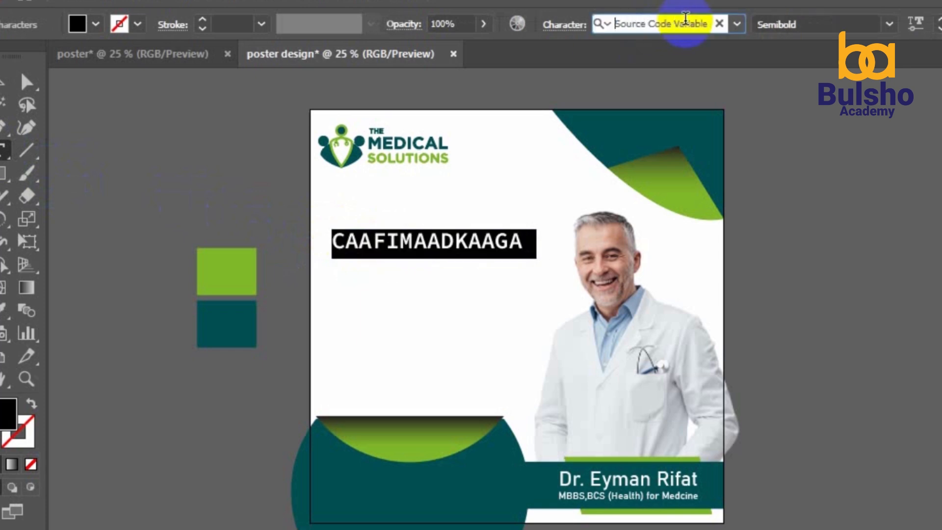
key(Down)
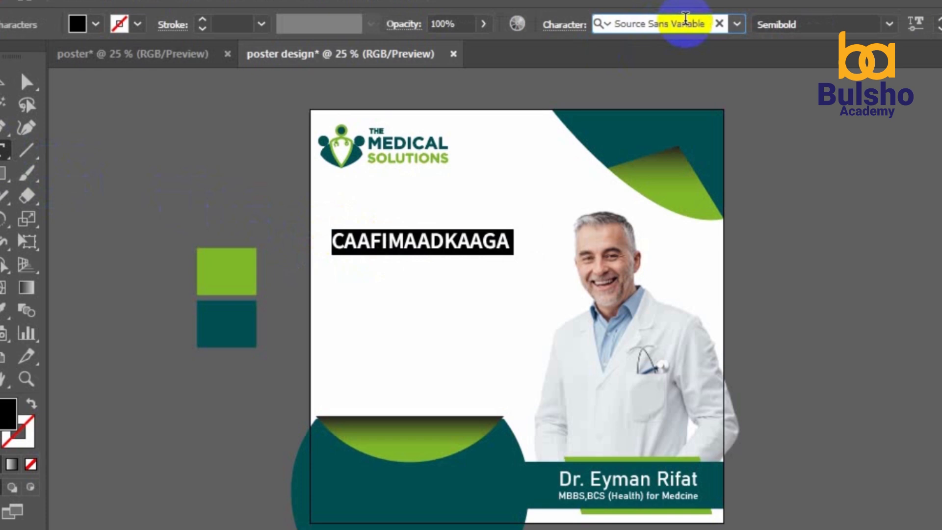
click(890, 25)
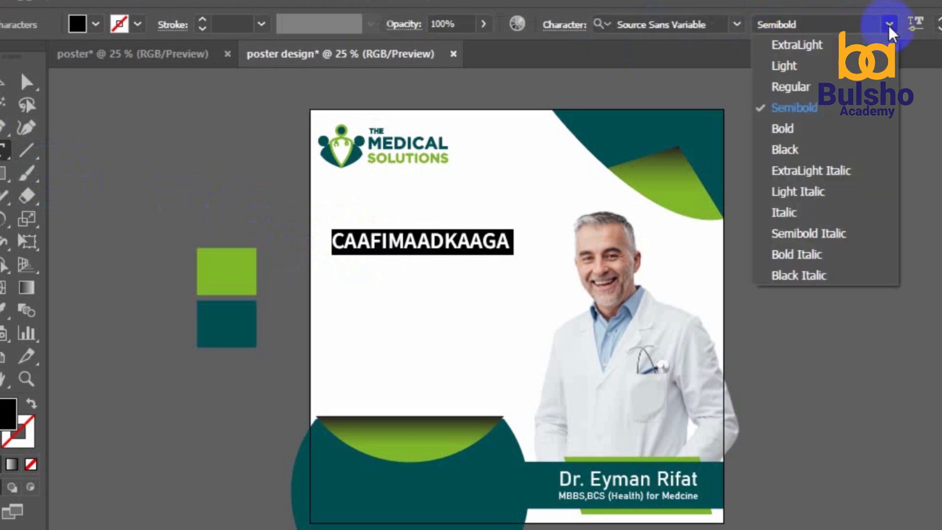
click(798, 128)
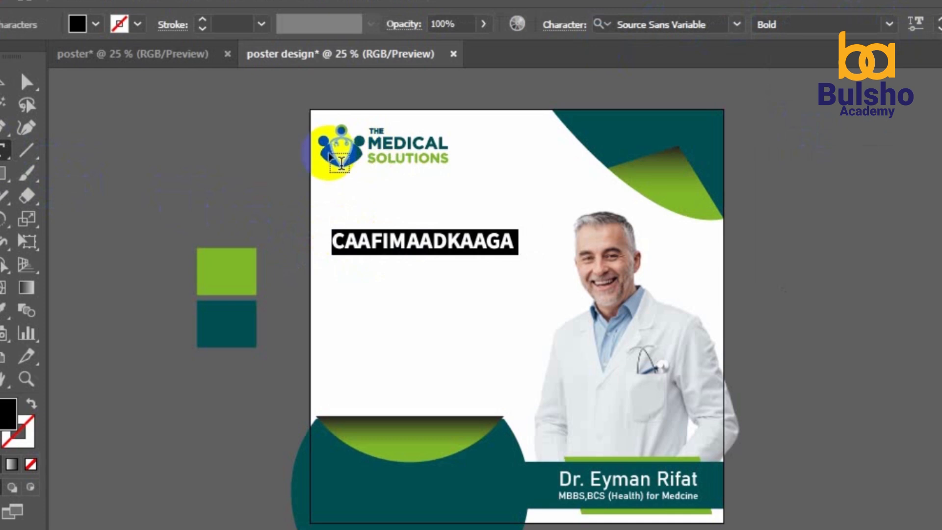
click(10, 98)
click(144, 153)
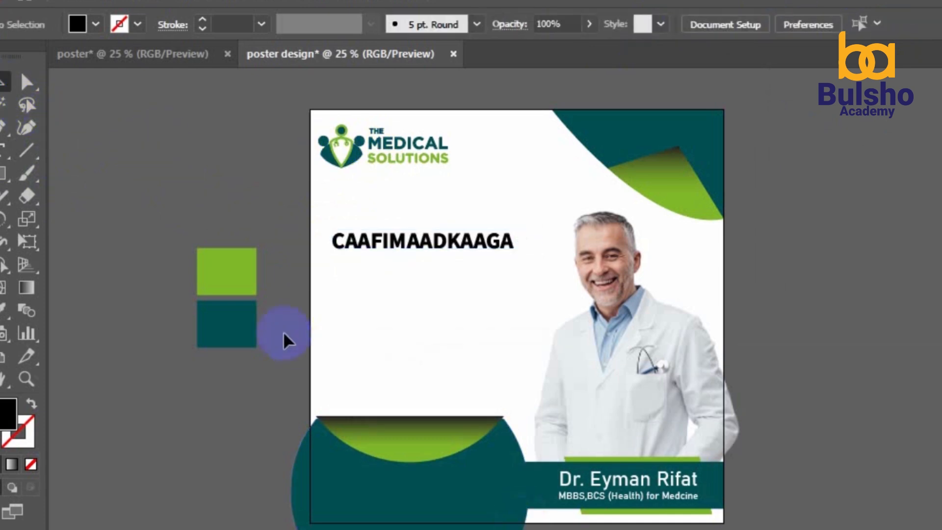
click(4, 153)
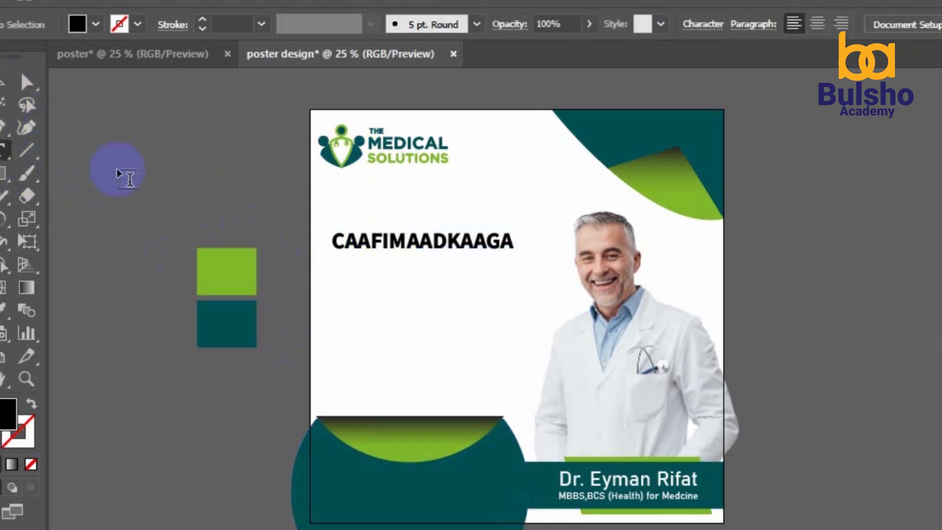
click(2, 84)
Duplicate the headline line twice, stacking the copies below the original
click(375, 247)
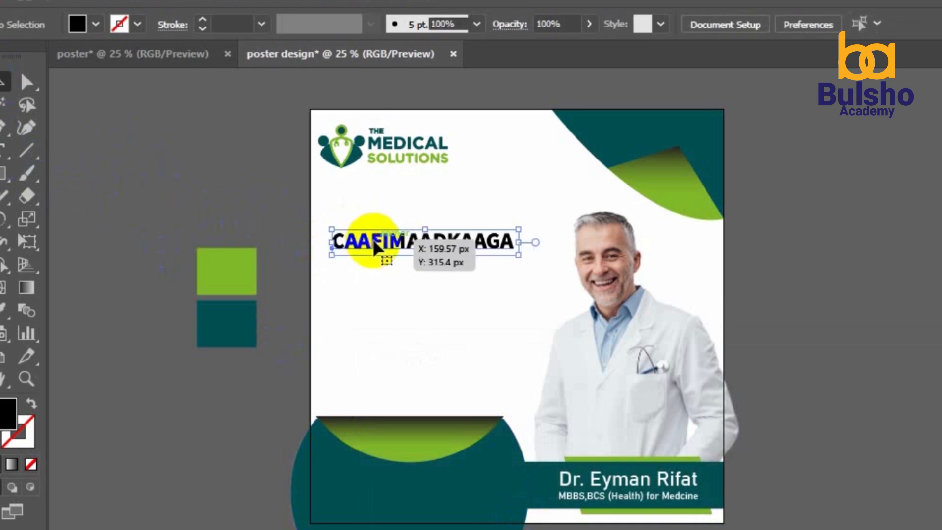
key(ctrl+c)
key(ctrl+b)
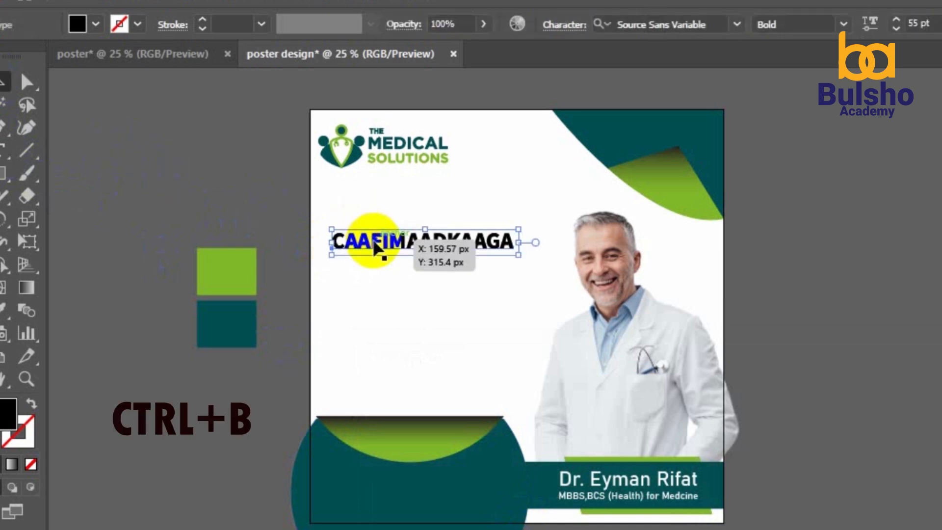
key(Down)
key(Down)
key(Down)
key(Down)
key(Down)
key(Down)
key(Down)
key(Down)
key(Down)
key(Down)
key(Down)
key(Down)
key(Down)
key(Down)
key(Down)
key(Down)
key(Down)
key(Down)
key(Down)
key(Down)
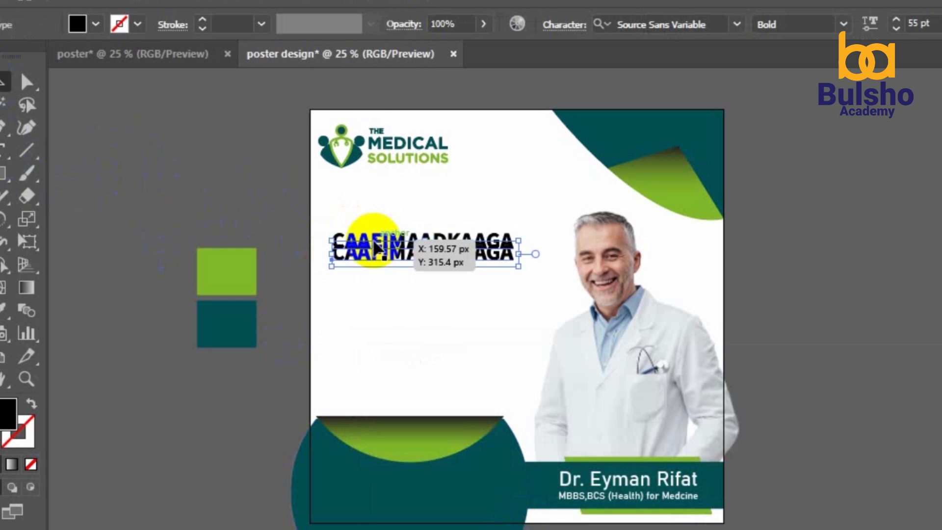
key(Down)
key(Down)
key(Down)
key(Down)
key(Down)
key(Down)
key(Down)
key(Down)
key(Down)
key(Down)
key(Down)
key(Down)
key(Down)
key(Down)
key(Down)
key(Down)
key(Down)
key(Down)
key(Down)
key(Down)
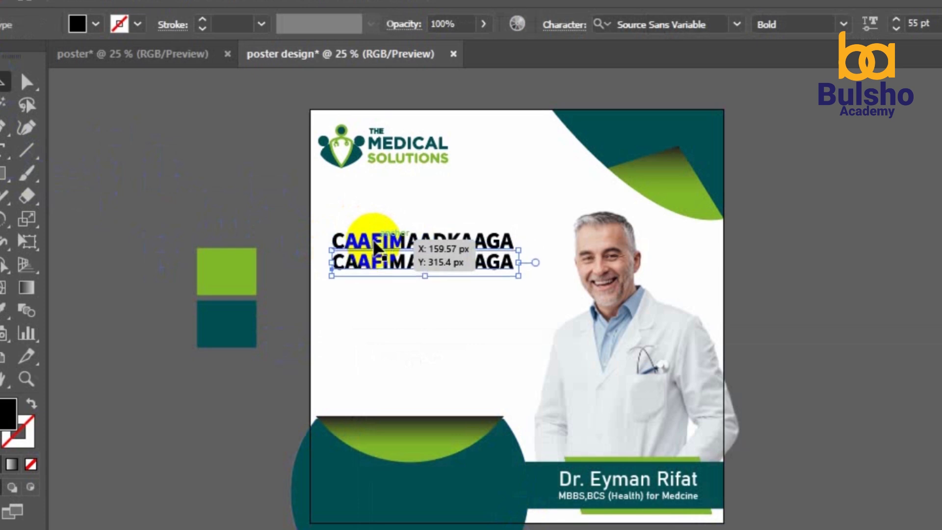
key(ctrl+c)
key(ctrl+b)
key(Down)
key(Down)
key(Down)
key(Down)
key(Down)
key(Down)
key(Down)
key(Down)
key(Down)
key(Down)
key(Down)
key(Down)
key(Down)
key(Down)
key(Down)
key(Down)
key(Down)
key(Down)
key(Down)
key(Down)
key(Down)
key(Down)
key(Down)
key(Down)
key(Down)
key(Down)
key(Down)
key(Down)
key(Down)
key(Down)
key(Down)
key(Down)
key(Down)
key(Down)
key(Down)
key(Down)
key(Down)
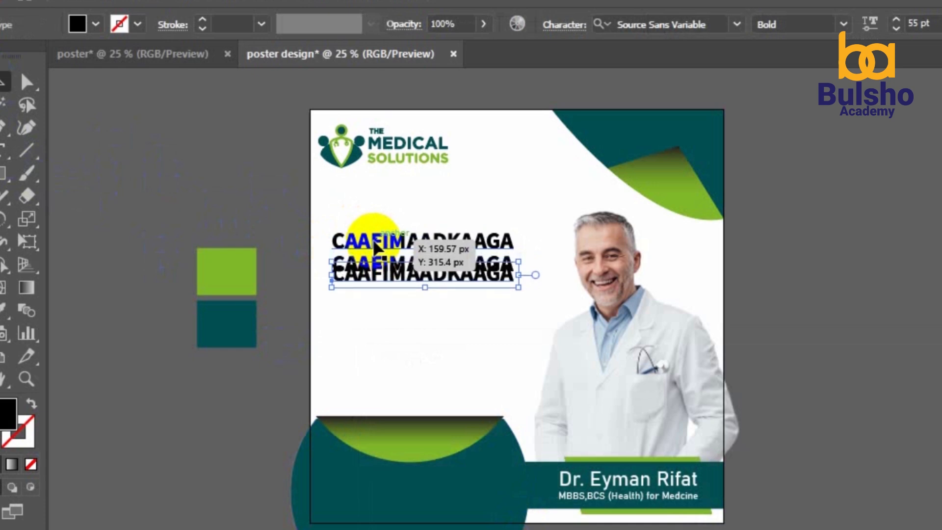
key(Down)
key(Down)
key(Down)
key(Down)
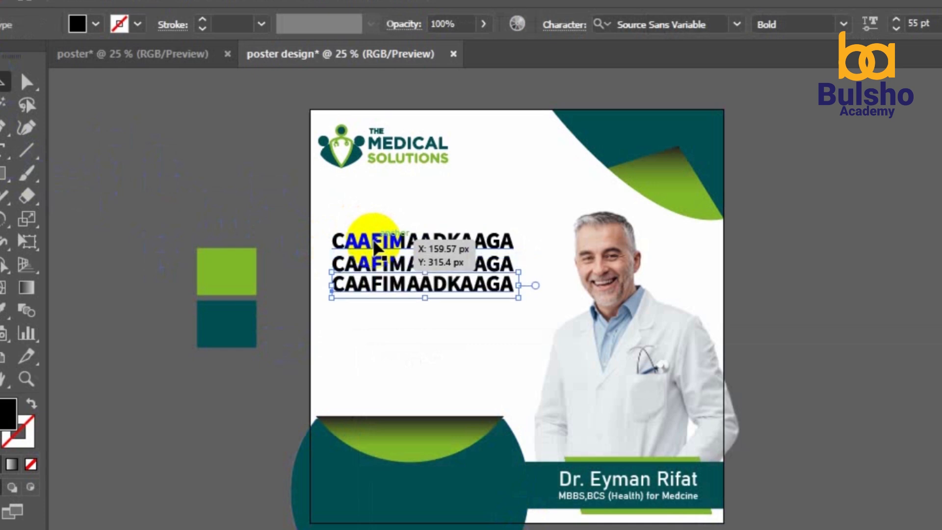
Retype the two copies as 'WAA MUDNAANTENA' and 'KOWAAD'
click(5, 148)
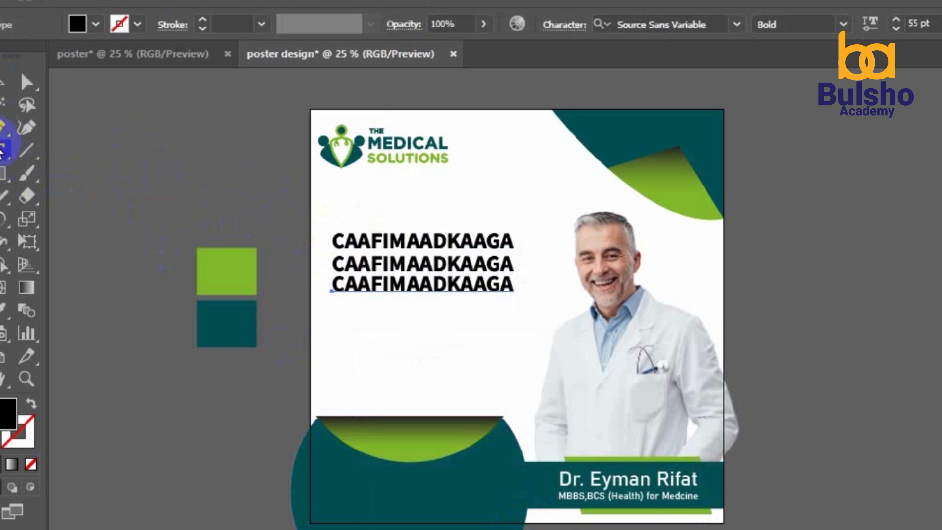
double_click(372, 264)
text(W)
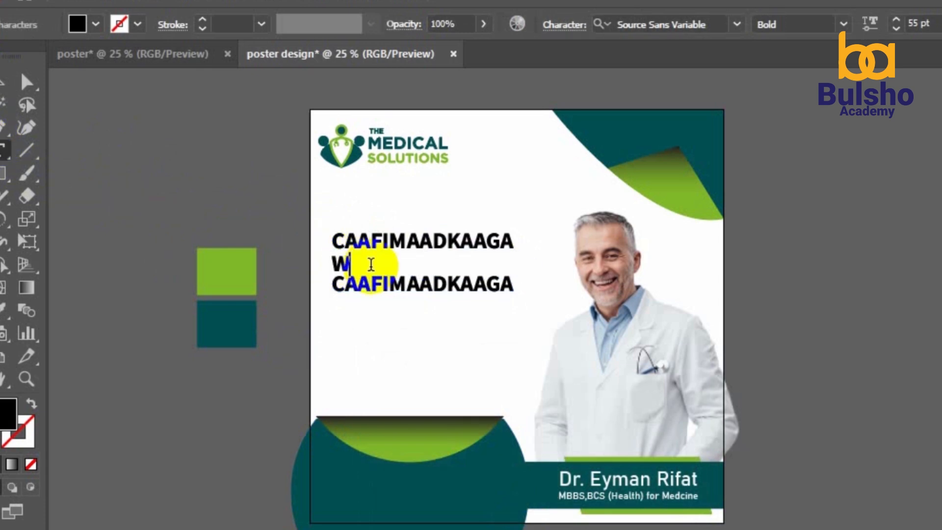
text(AA MUD)
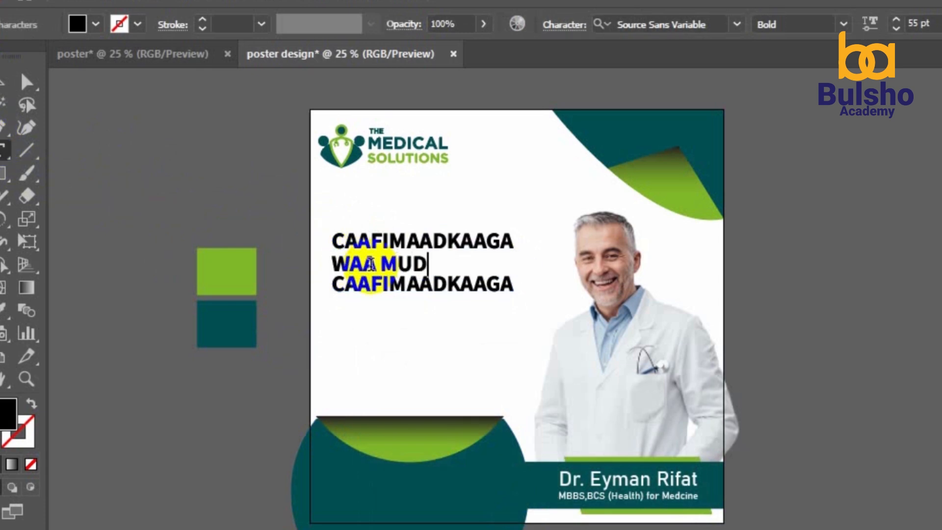
text(NAANTENA)
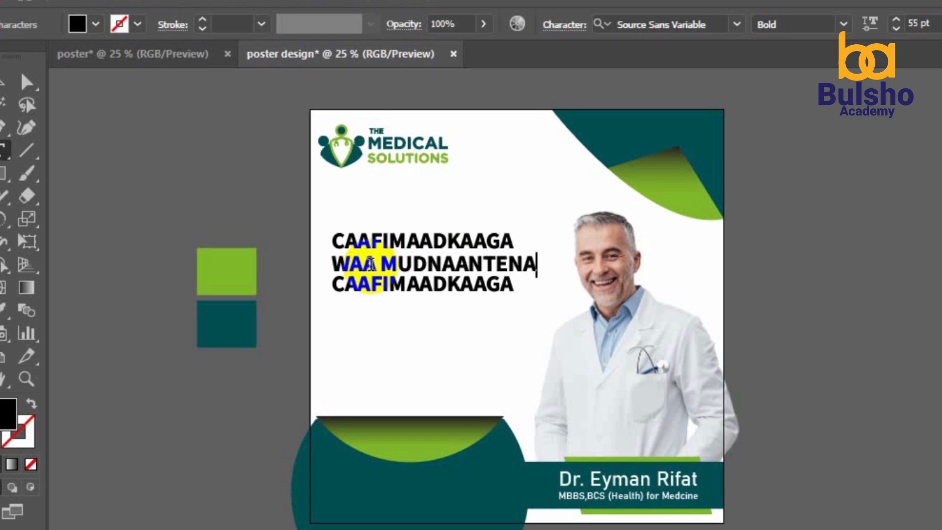
double_click(369, 284)
text(KOWAAD)
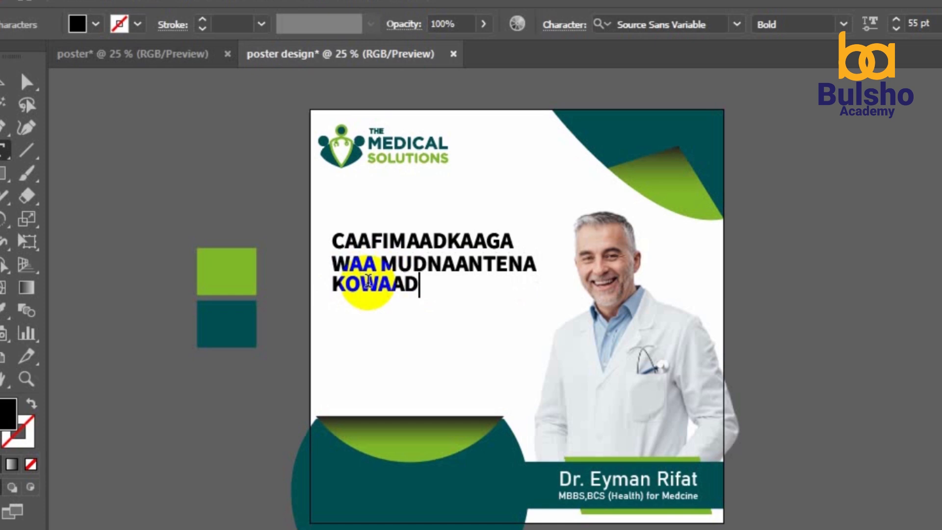
click(6, 81)
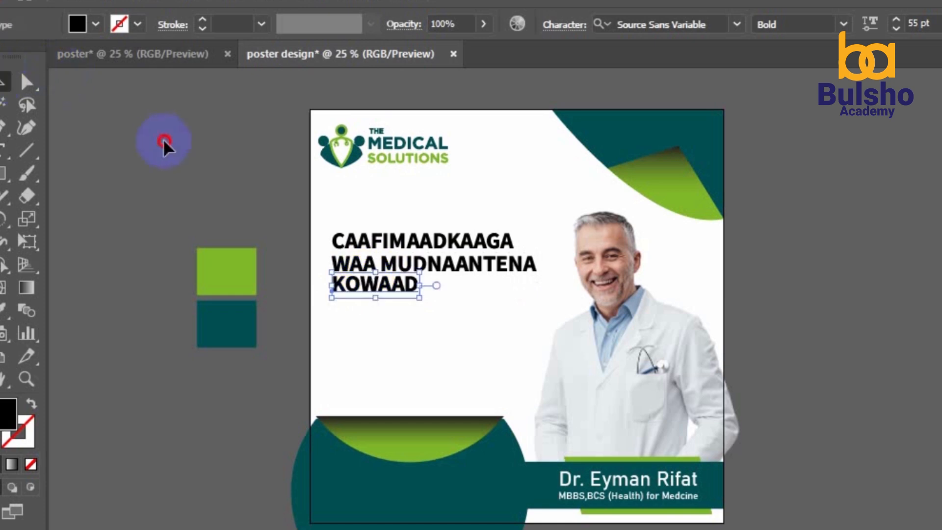
click(164, 144)
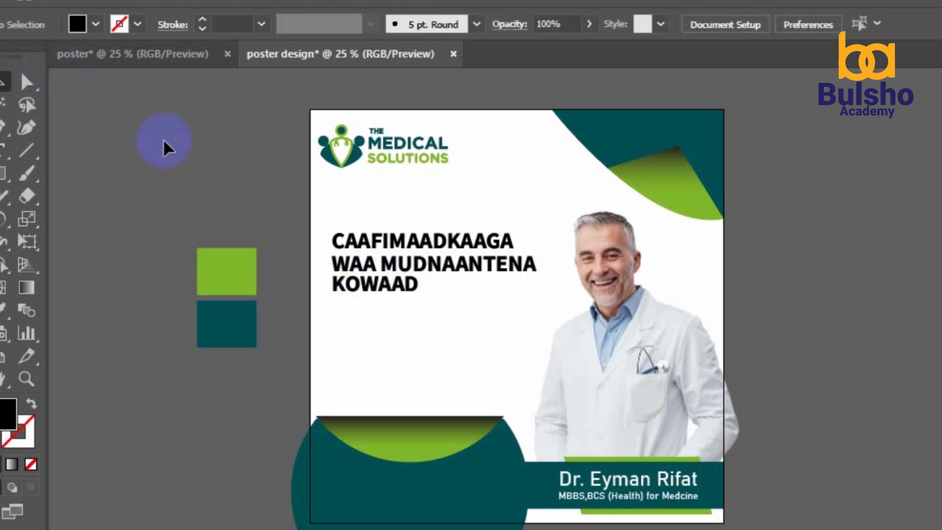
Nudge the three-line headline block slightly lower
click(402, 283)
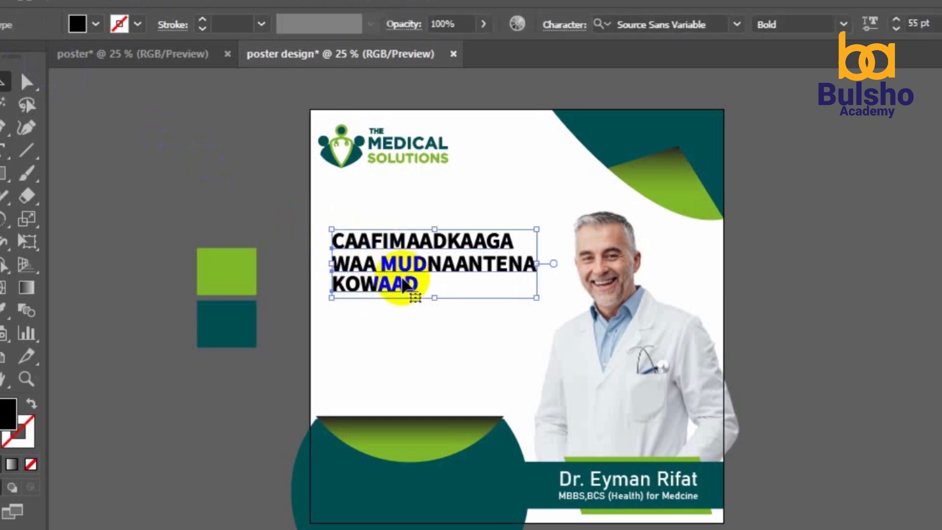
key(Down)
key(Down)
key(Down)
key(Down)
key(Down)
key(Down)
key(Down)
key(Down)
key(Down)
key(Down)
key(Down)
key(Down)
key(Down)
key(Down)
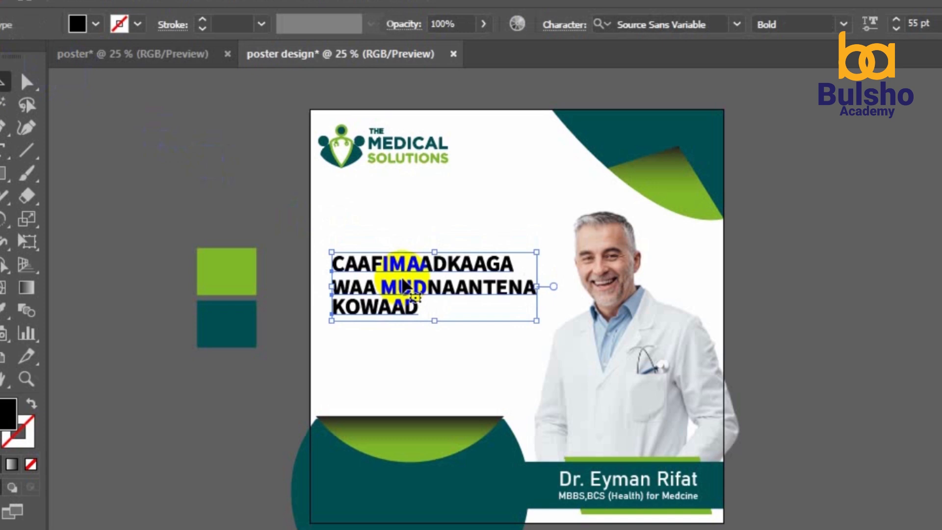
click(269, 187)
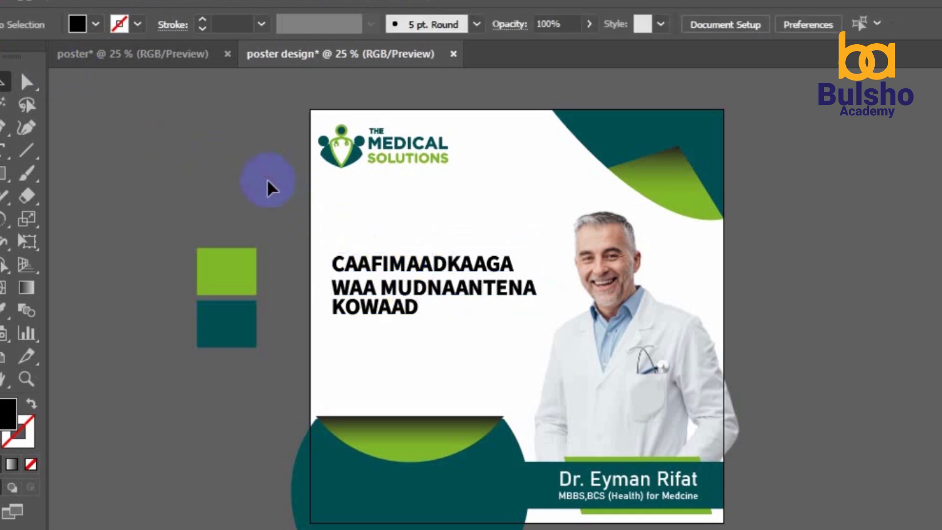
Draw a rectangle below the headline and round its corners fully into a pill
click(533, 474)
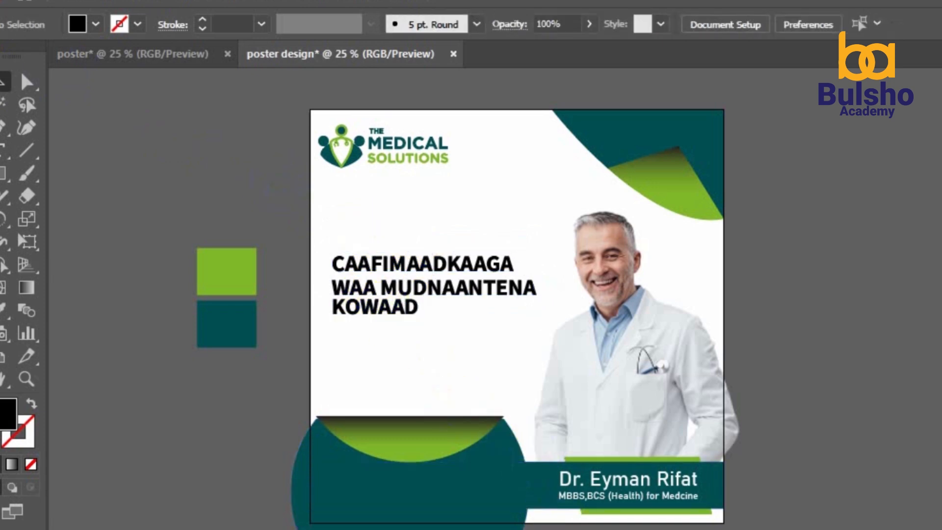
key(m)
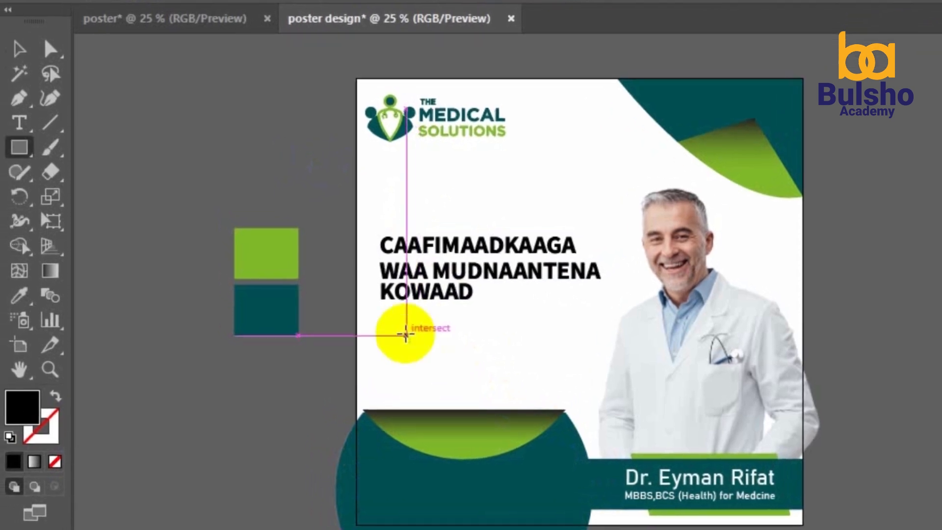
mouse_move(341, 331)
mouse_down()
mouse_move(387, 362)
mouse_move(553, 355)
mouse_move(567, 347)
mouse_up()
drag(569, 337, 550, 333)
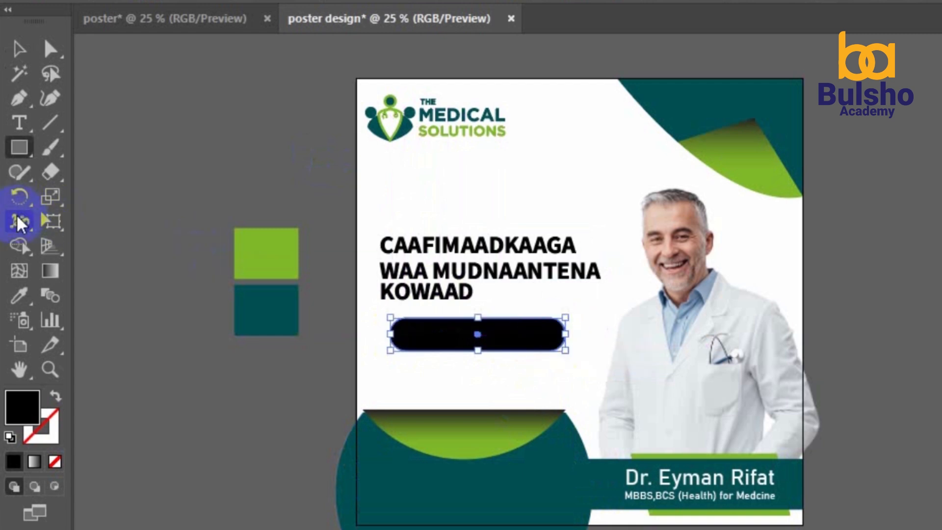
Fill the pill with the dark teal swatch colour and move it lower under the headline
click(20, 296)
click(279, 305)
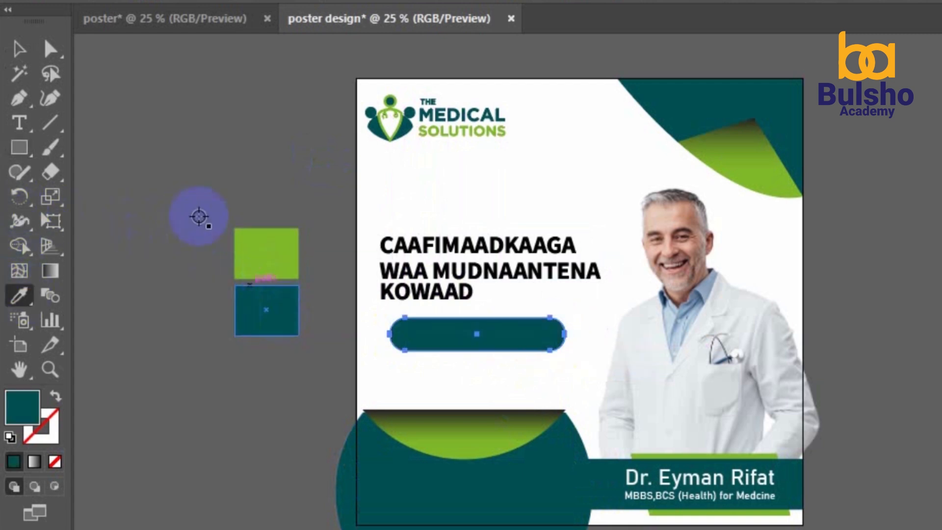
click(19, 49)
click(210, 165)
drag(464, 349, 462, 366)
drag(448, 210, 477, 293)
Nudge the headline down and colour the WAA MUDNAANTENA line dark teal
key(Down)
key(Down)
key(Down)
key(Down)
key(Down)
key(Down)
key(Down)
key(Down)
key(Down)
key(Down)
key(Down)
key(Down)
key(Down)
key(Down)
key(Down)
key(Down)
key(Down)
key(Down)
key(Down)
key(Down)
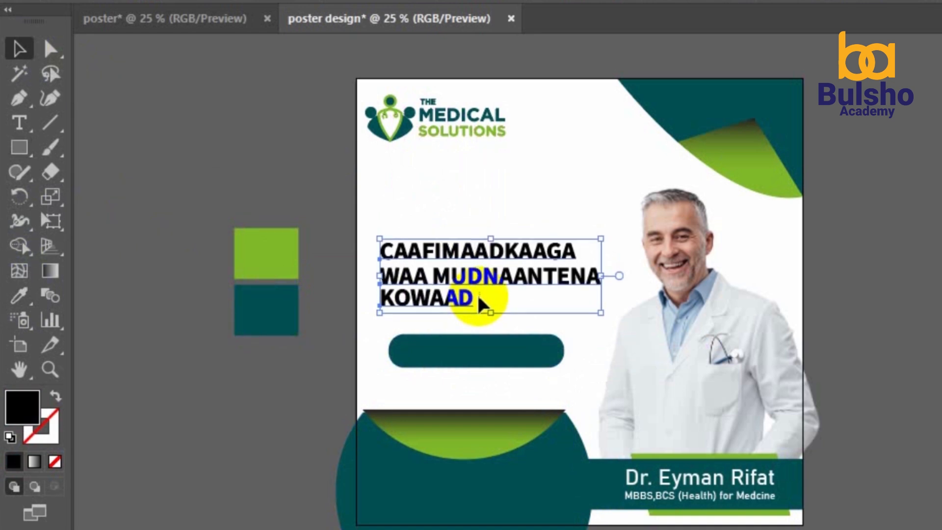
drag(465, 259, 465, 259)
click(454, 196)
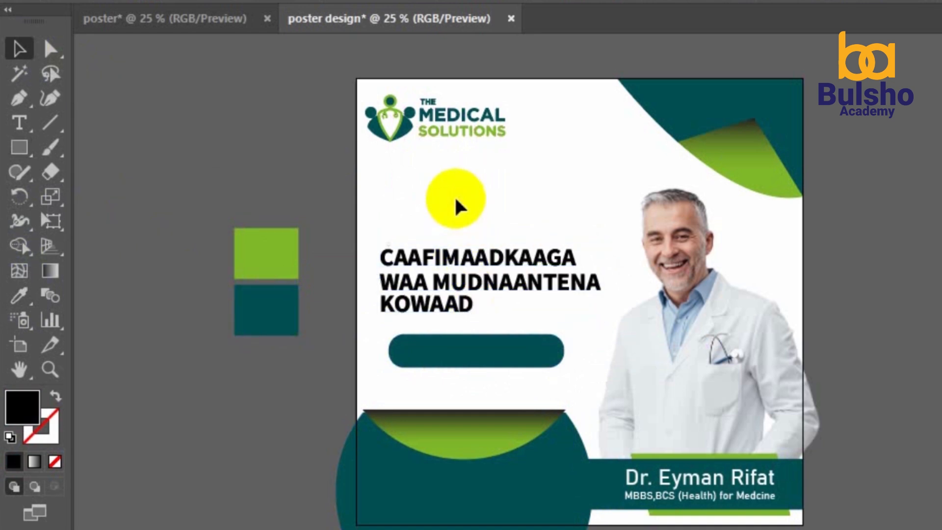
key(t)
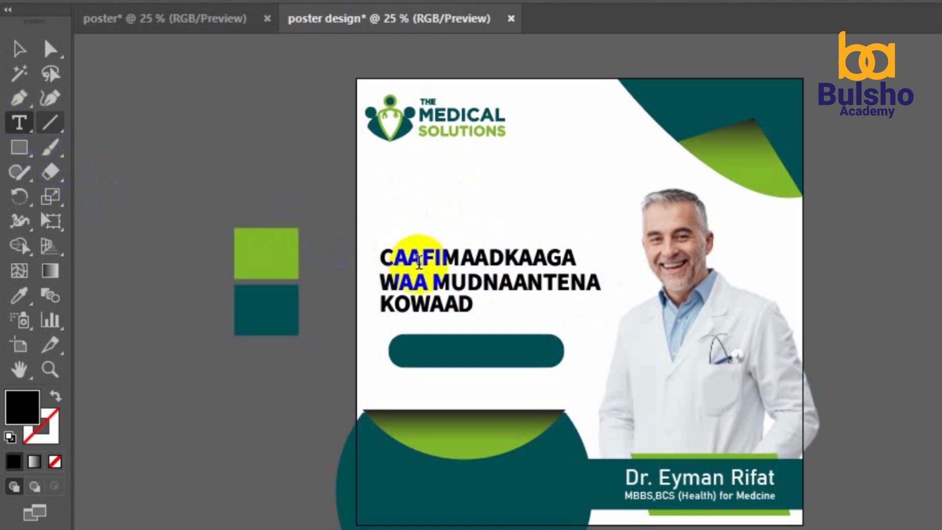
triple_click(426, 283)
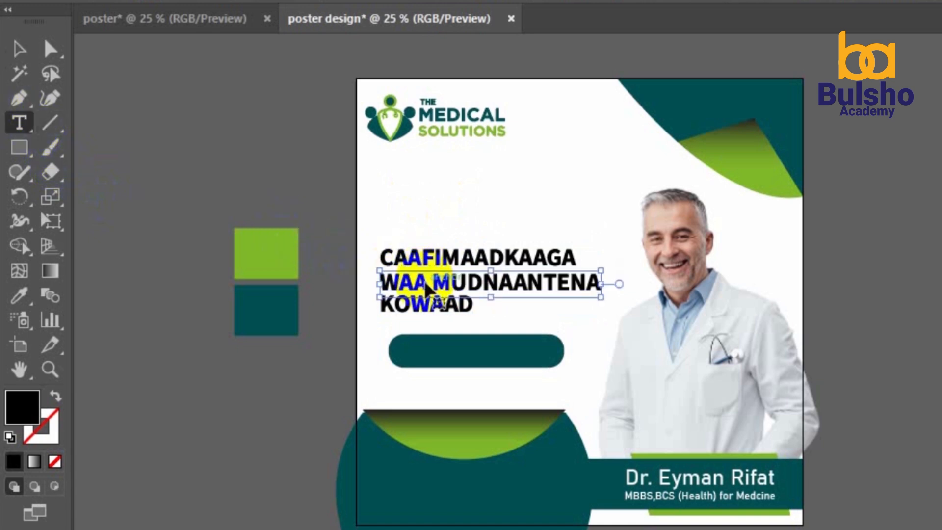
click(21, 292)
click(265, 304)
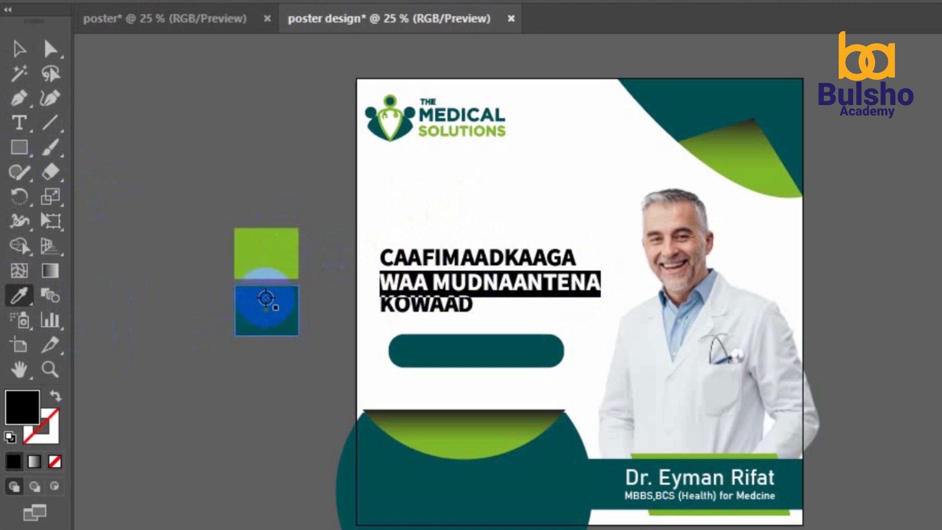
Colour CAAFIMAADKAAGA light green and KOWAAD dark teal using the swatches
click(13, 43)
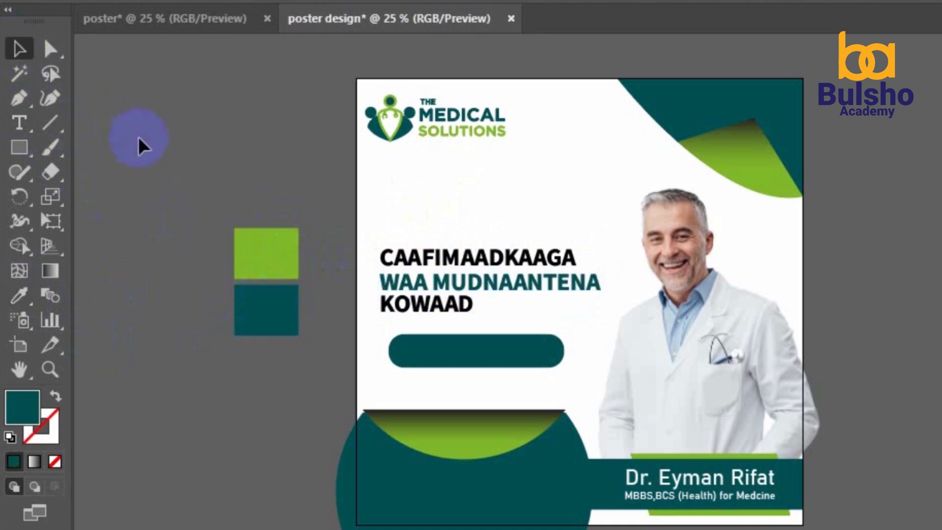
click(458, 236)
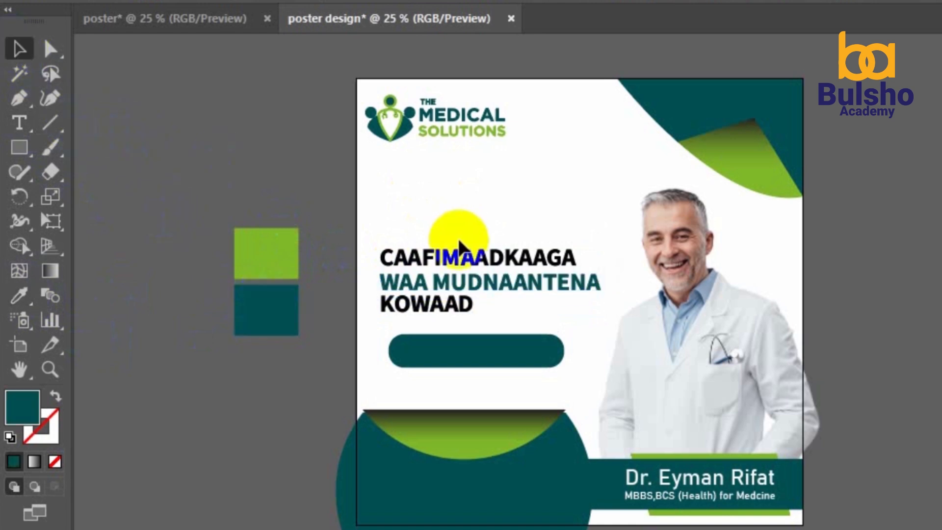
click(20, 295)
click(243, 261)
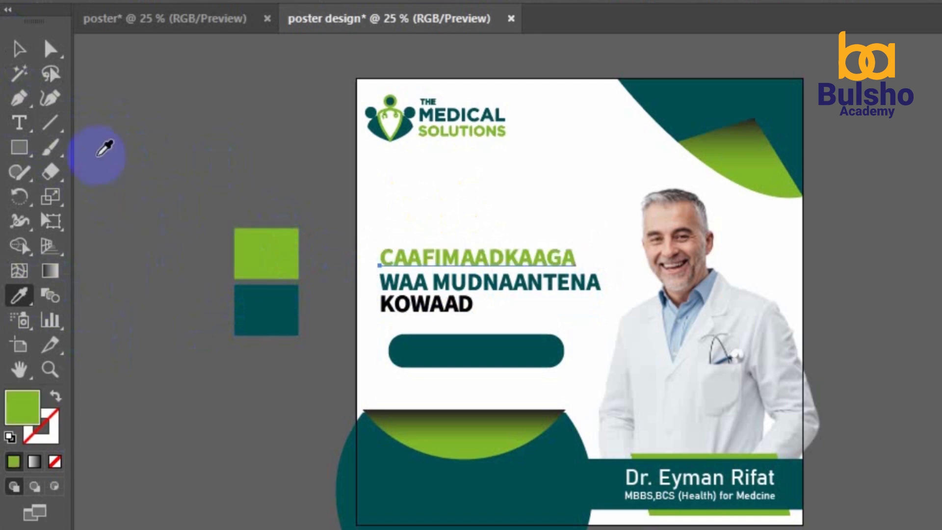
click(31, 54)
click(468, 309)
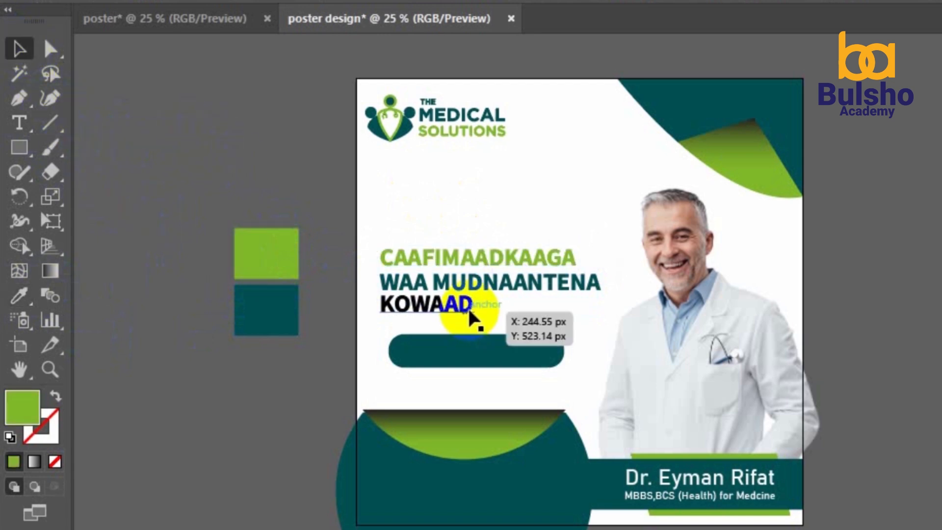
click(20, 295)
click(266, 309)
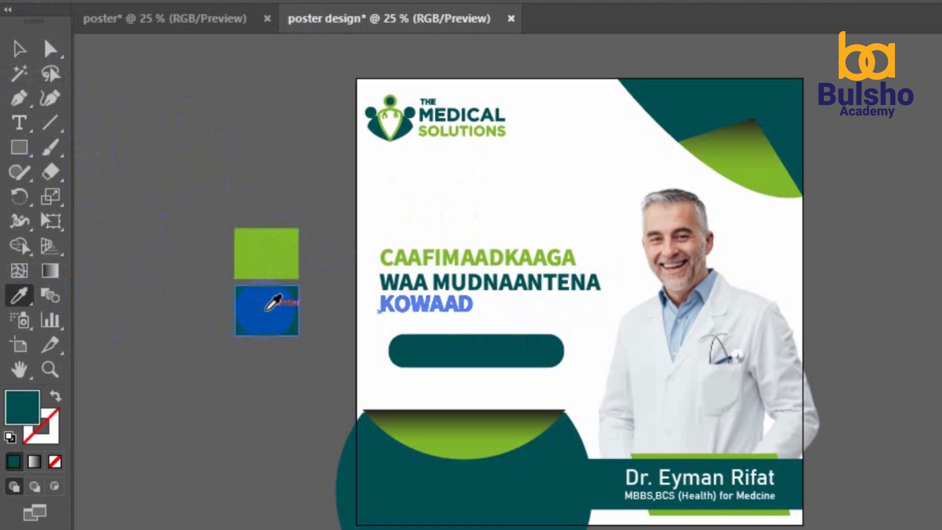
click(20, 48)
click(175, 146)
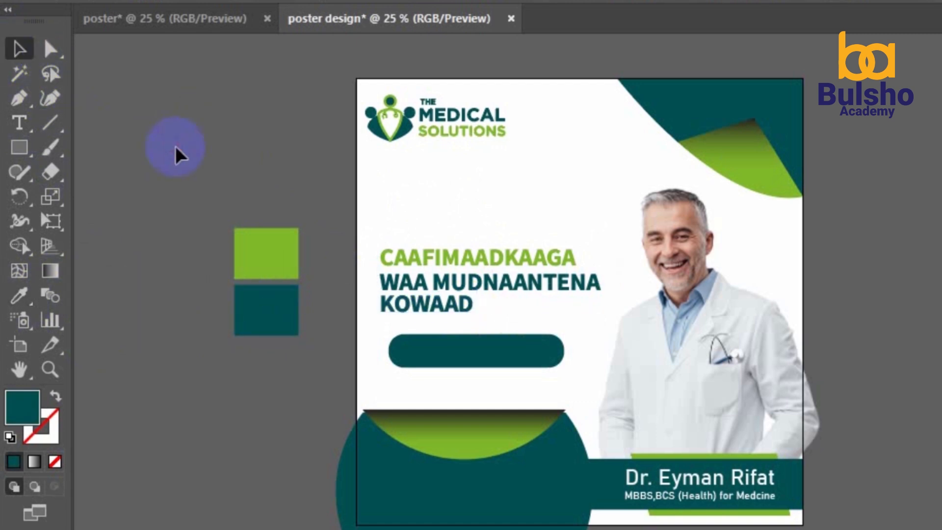
Create a 'Qabso Balan' text line beside the poster and set it to 47 pt
key(t)
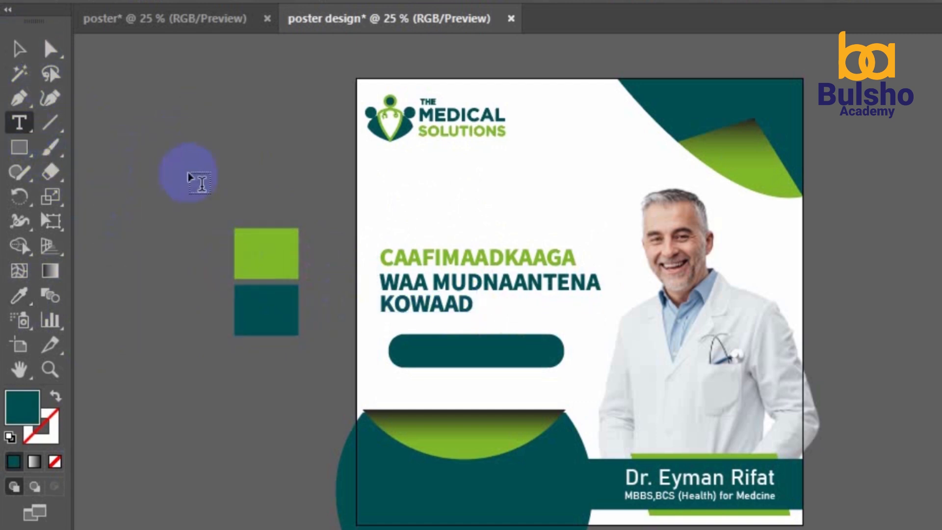
click(189, 163)
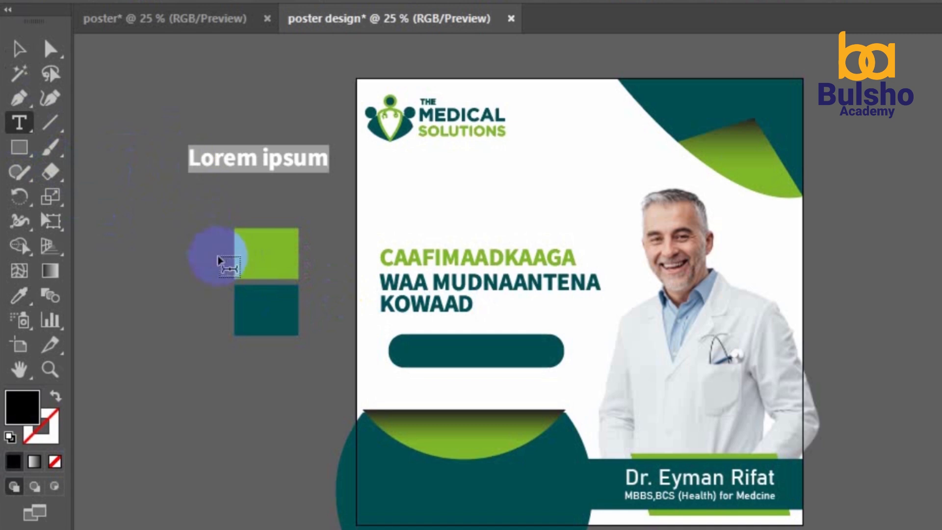
text(Balanso)
key(ctrl+a)
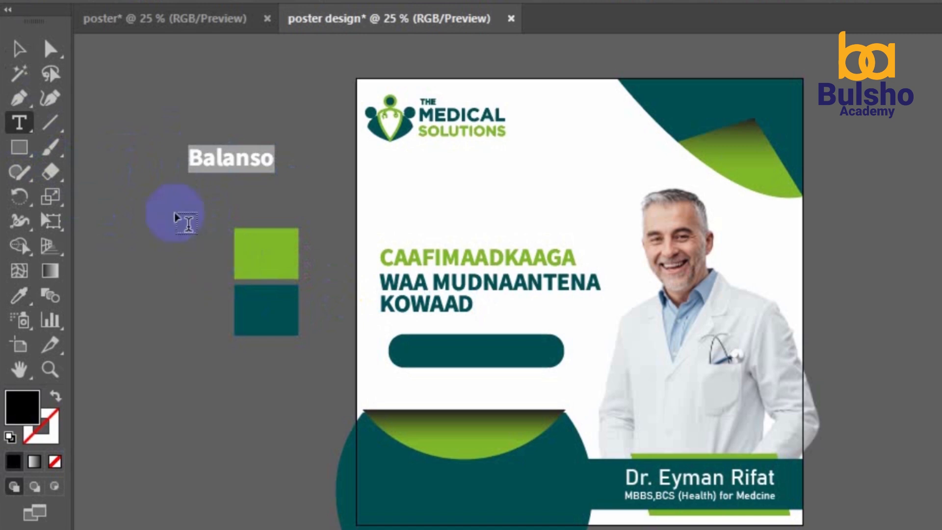
drag(125, 157, 239, 159)
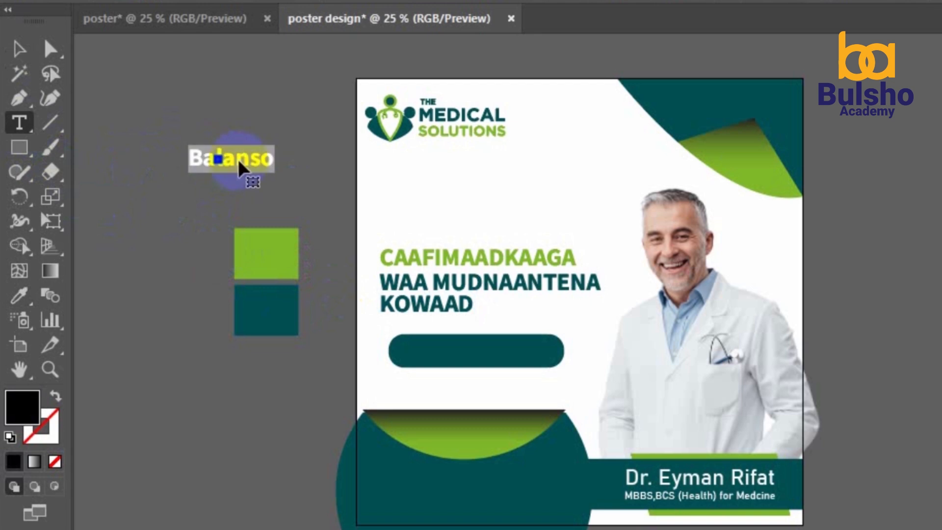
text(Qa)
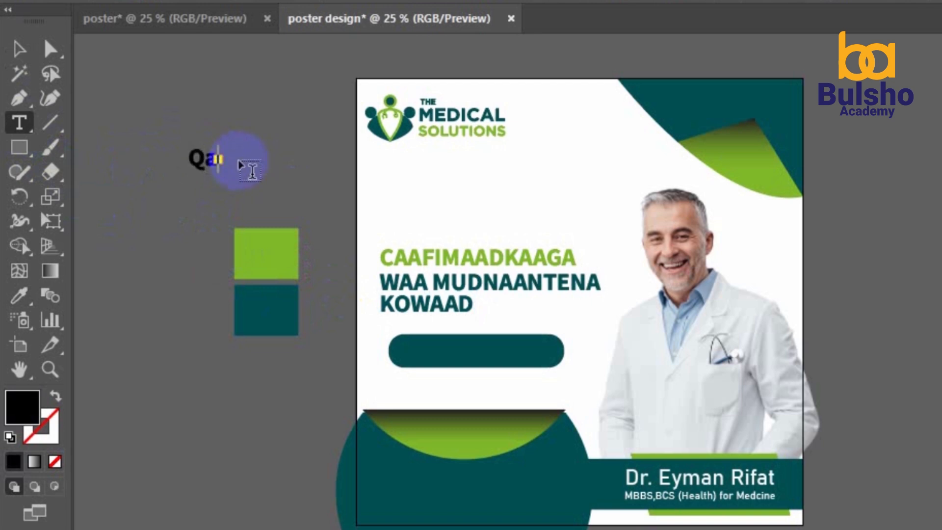
text(bso Balan)
key(ctrl+a)
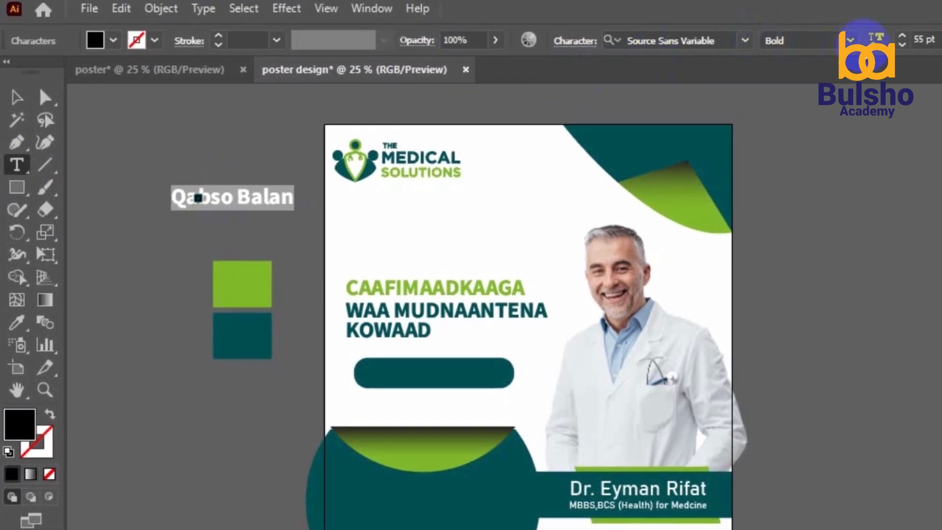
click(901, 47)
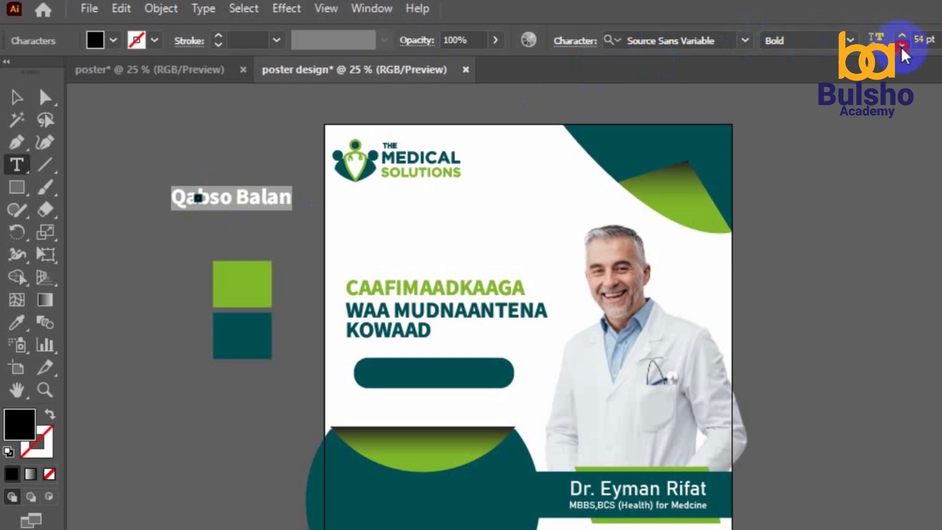
Move the Qabso Balan label onto the teal button and make it white
click(15, 97)
click(78, 131)
drag(272, 209, 477, 382)
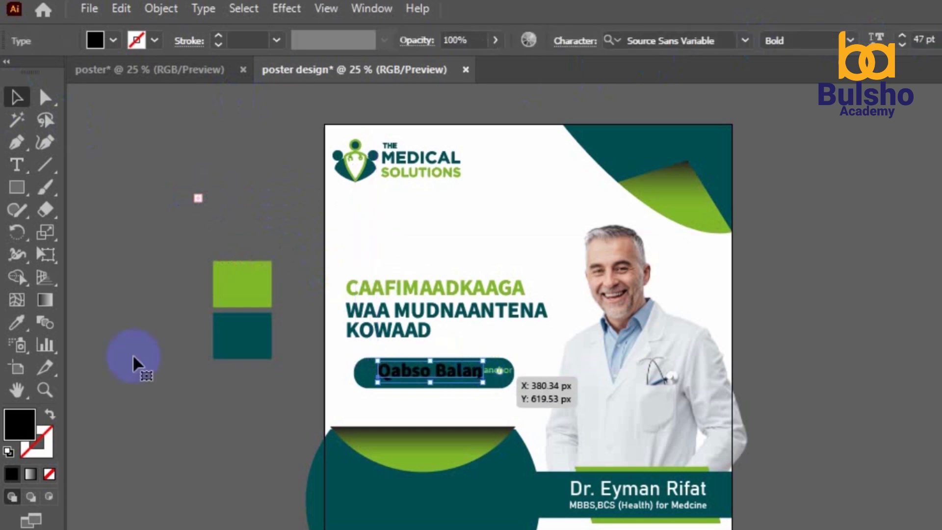
click(17, 322)
click(333, 266)
click(17, 97)
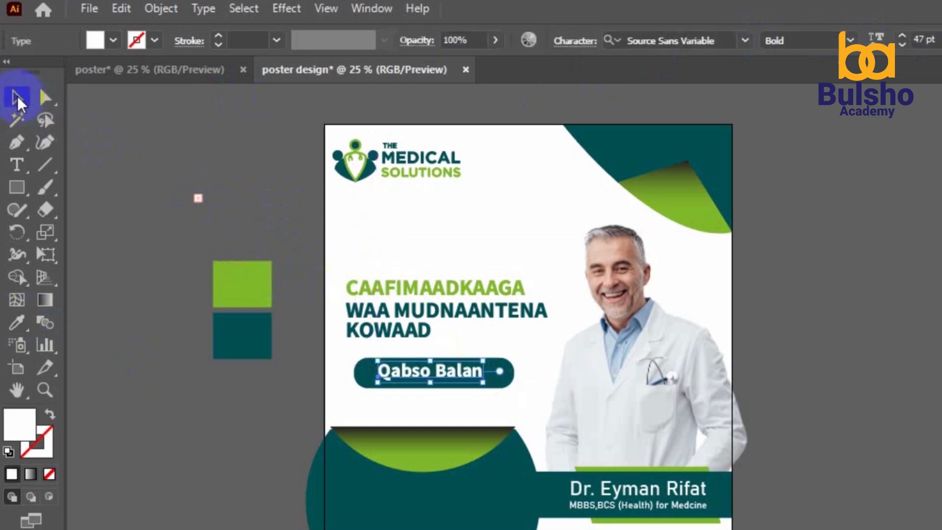
click(275, 274)
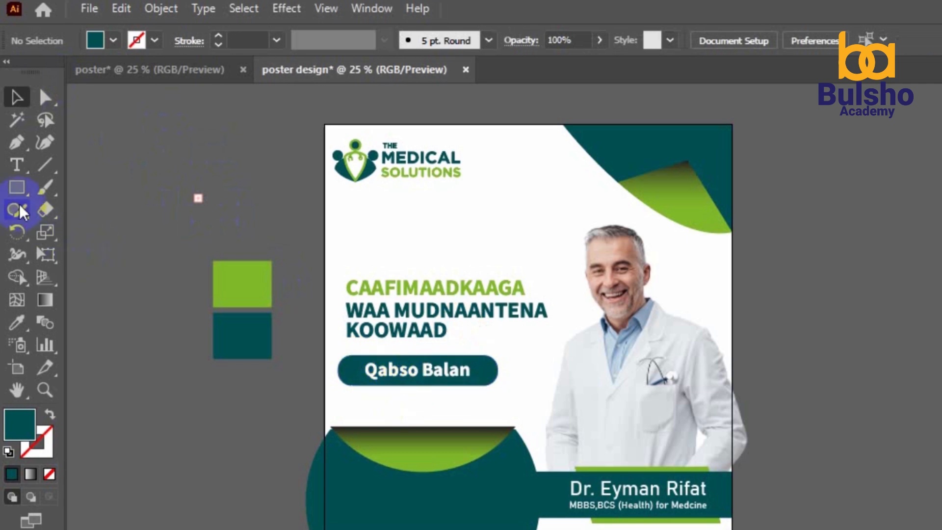
Change the button label's font style to Regular
click(16, 164)
click(411, 372)
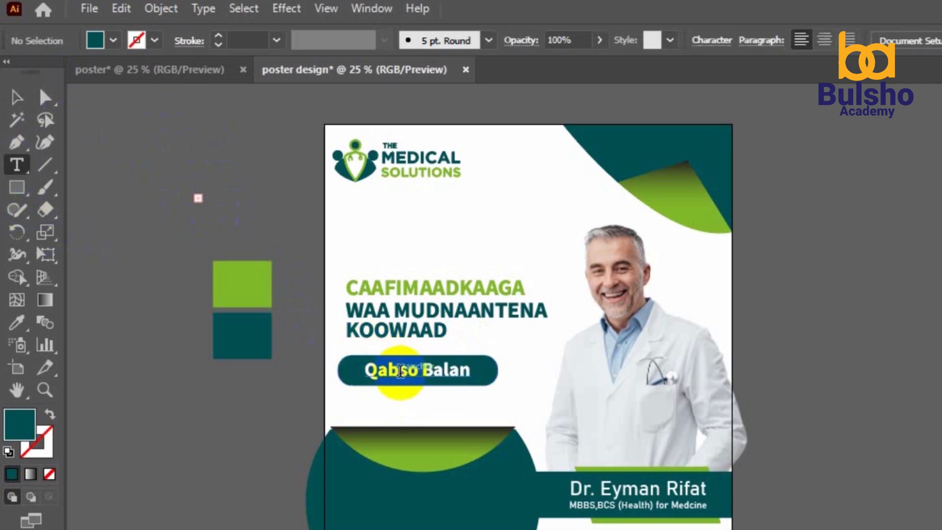
key(ctrl+a)
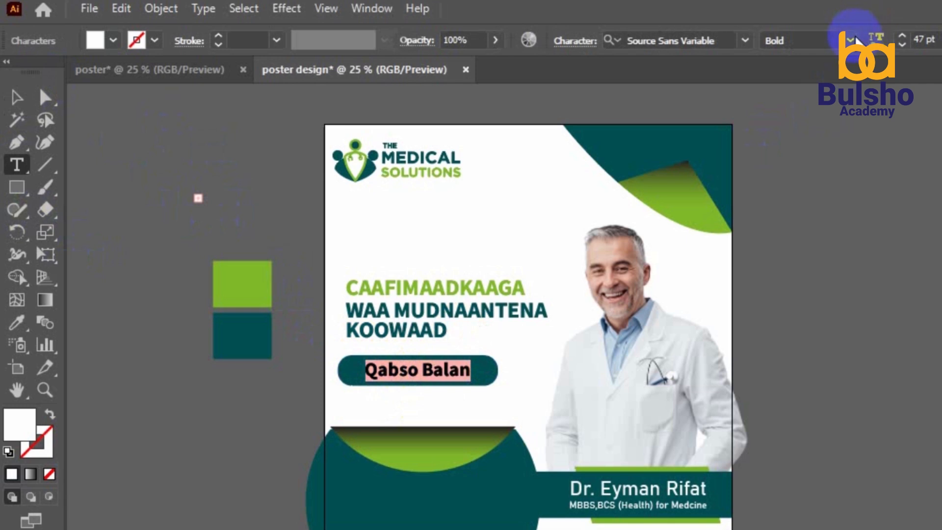
click(850, 40)
click(819, 103)
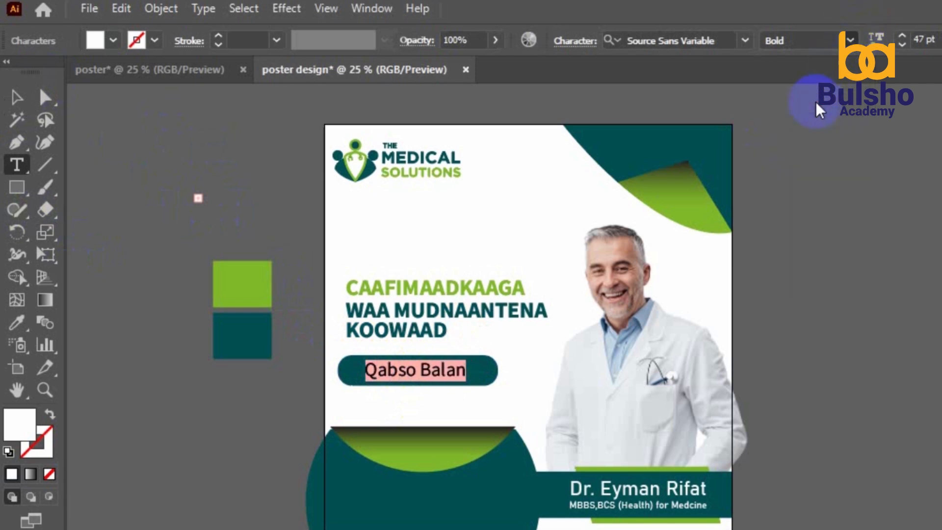
click(17, 98)
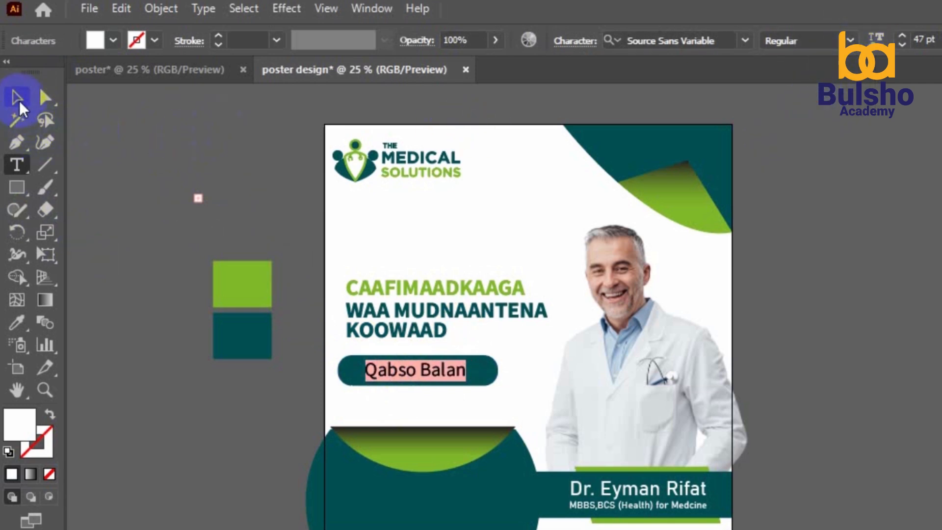
click(186, 190)
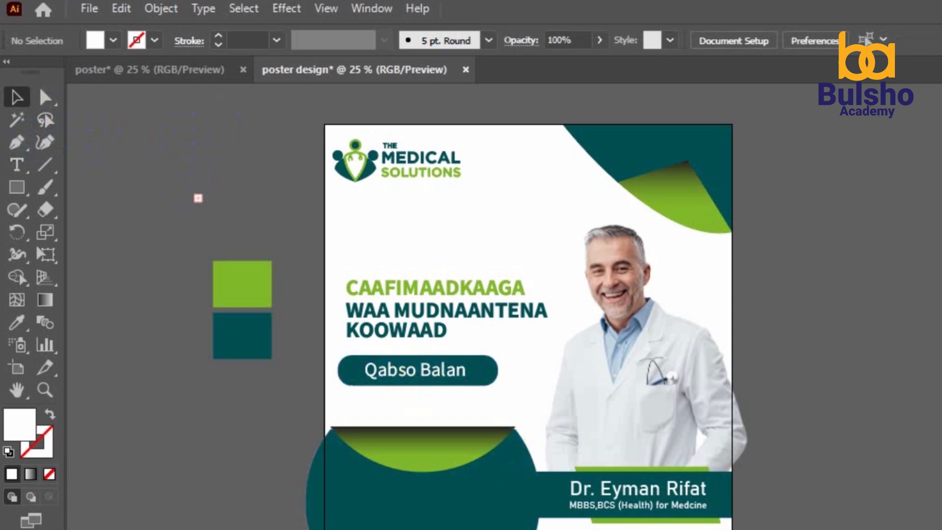
Type a 'Website:' text line and move it onto the poster's bottom teal band
click(17, 164)
click(165, 448)
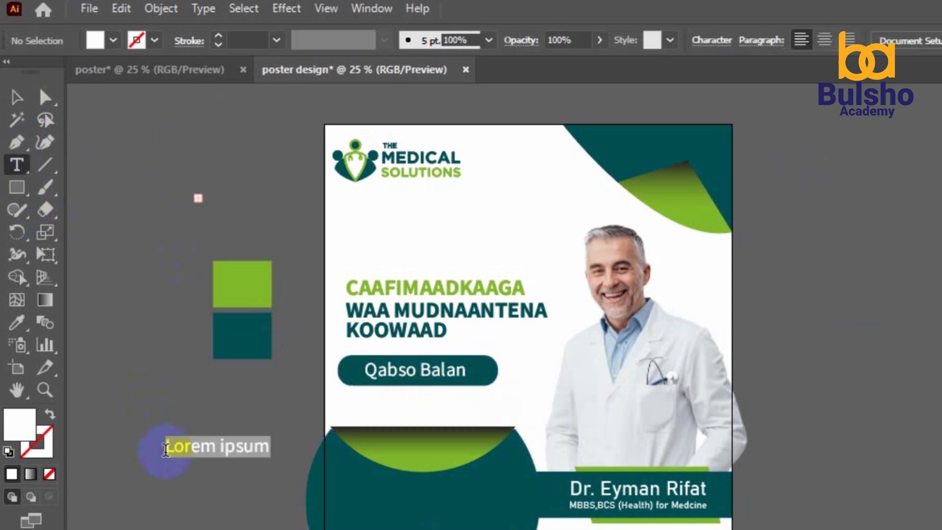
text(W)
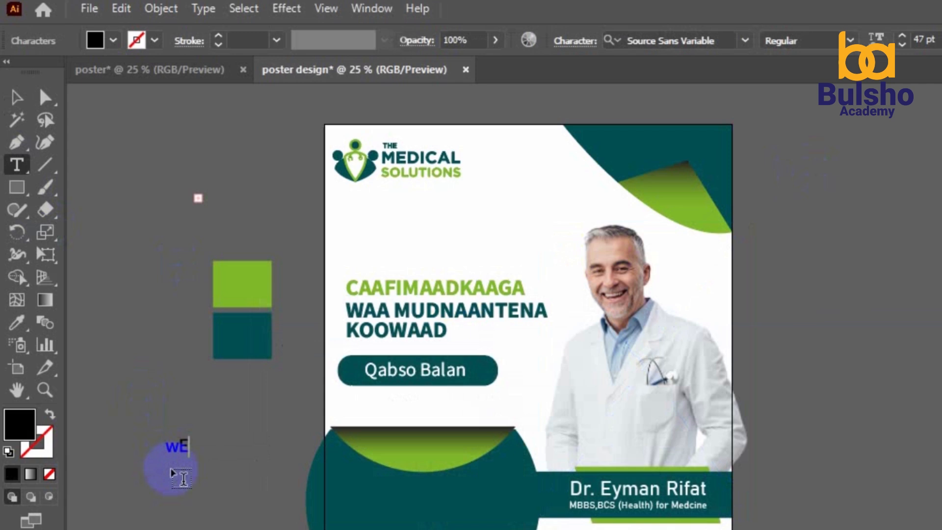
key(ctrl+a)
text(W)
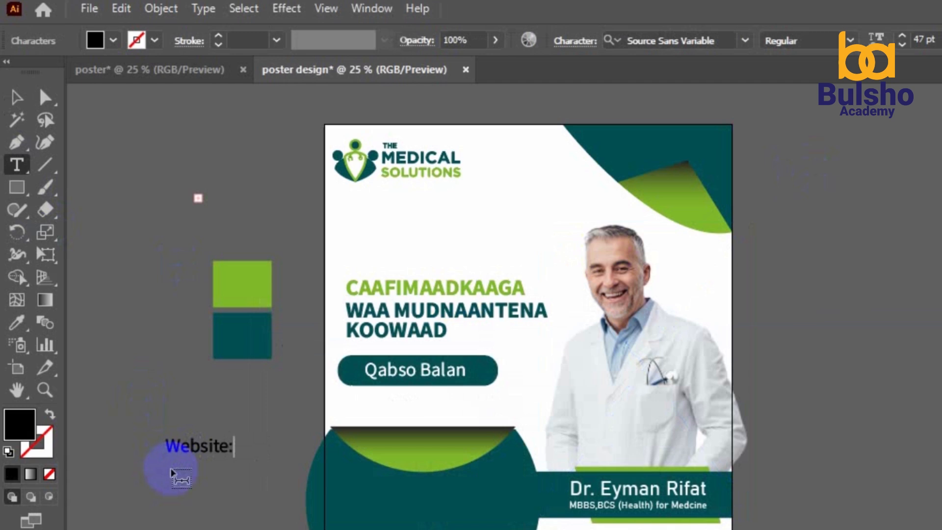
click(16, 99)
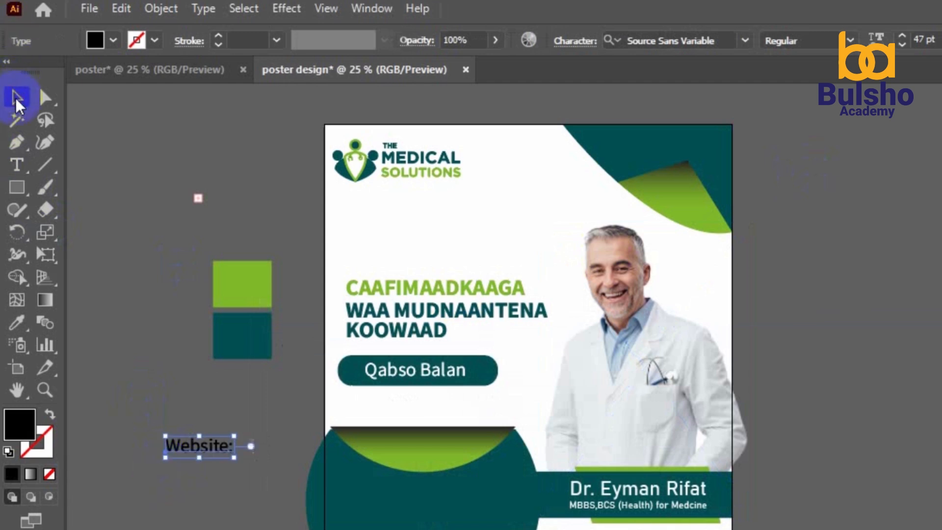
click(117, 156)
drag(211, 454, 392, 500)
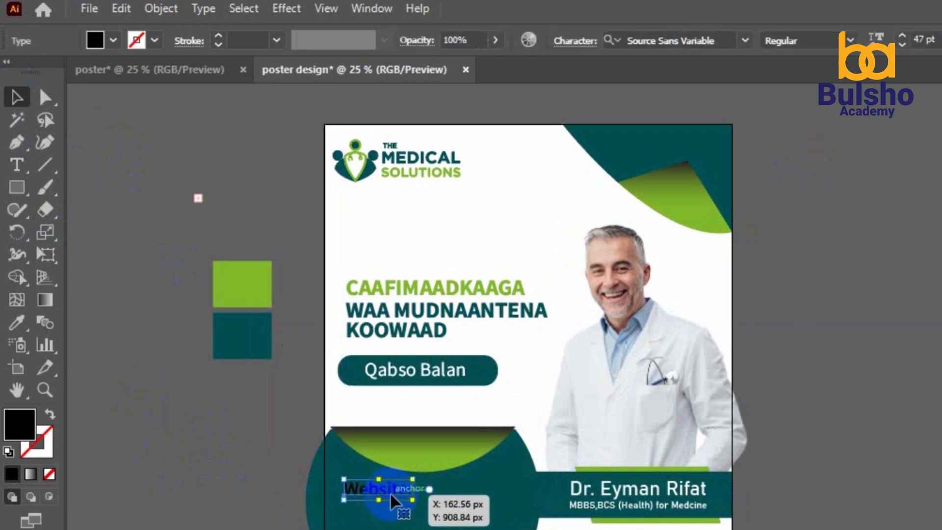
Make the Website: text white, then paste a copy behind it nudged below
click(17, 323)
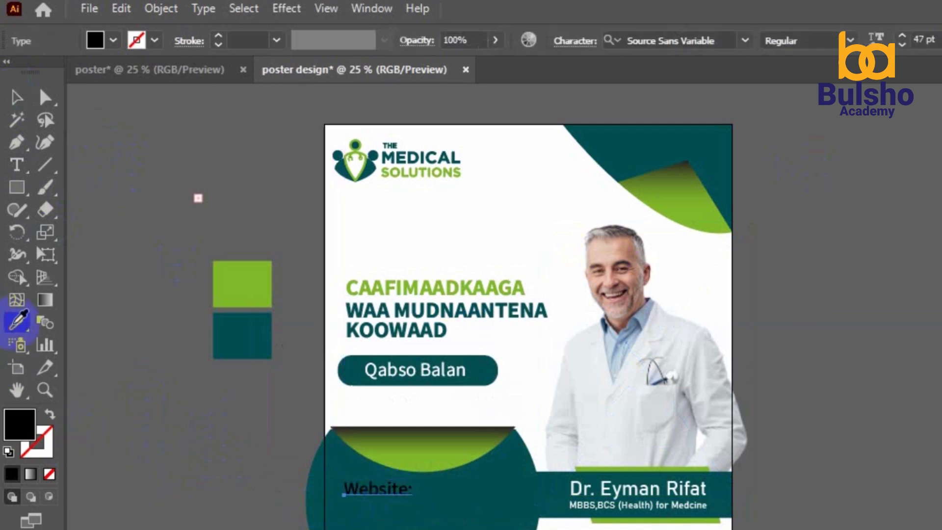
click(339, 226)
click(17, 97)
click(109, 177)
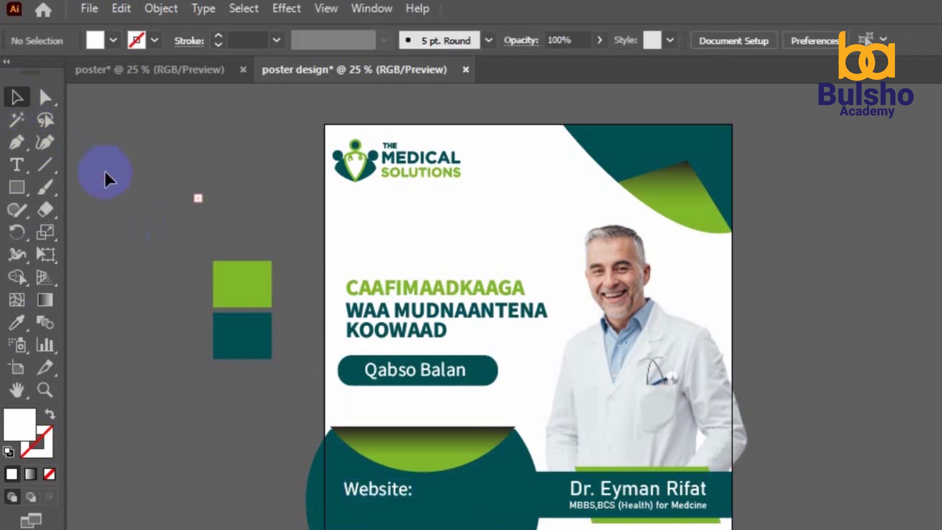
click(374, 493)
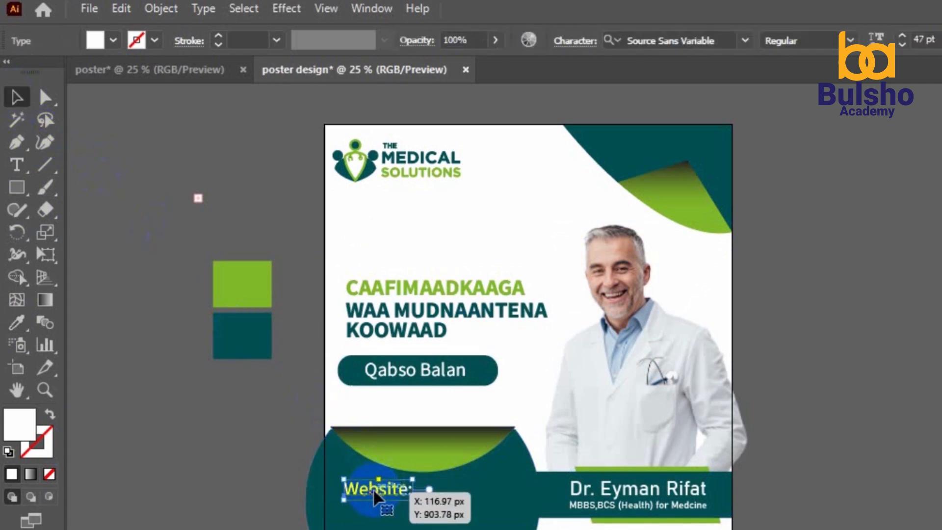
key(ctrl+c)
key(ctrl+b)
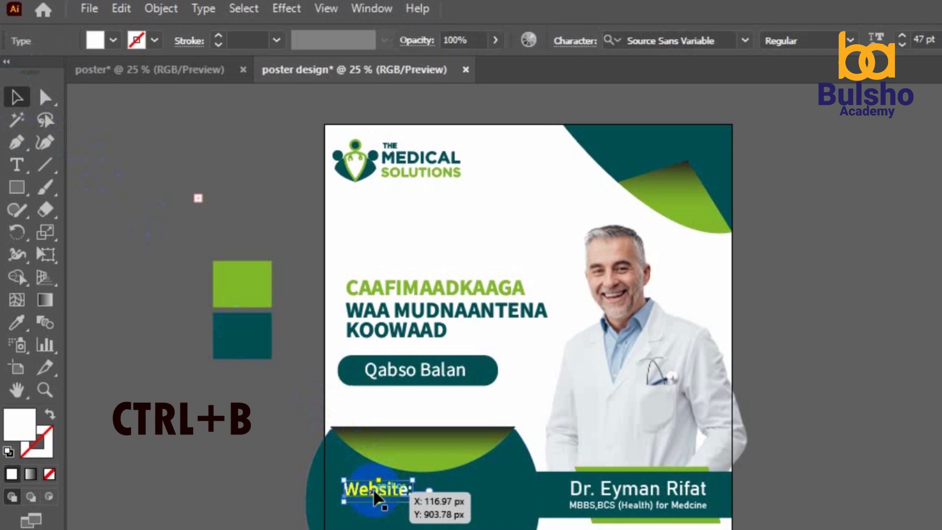
key(Down)
key(Down)
key(Down)
key(Down)
key(Down)
key(Down)
key(Down)
key(Down)
key(Down)
key(Down)
key(Down)
key(Down)
key(Down)
key(Down)
key(Down)
key(Down)
key(Down)
key(Down)
key(Down)
key(Down)
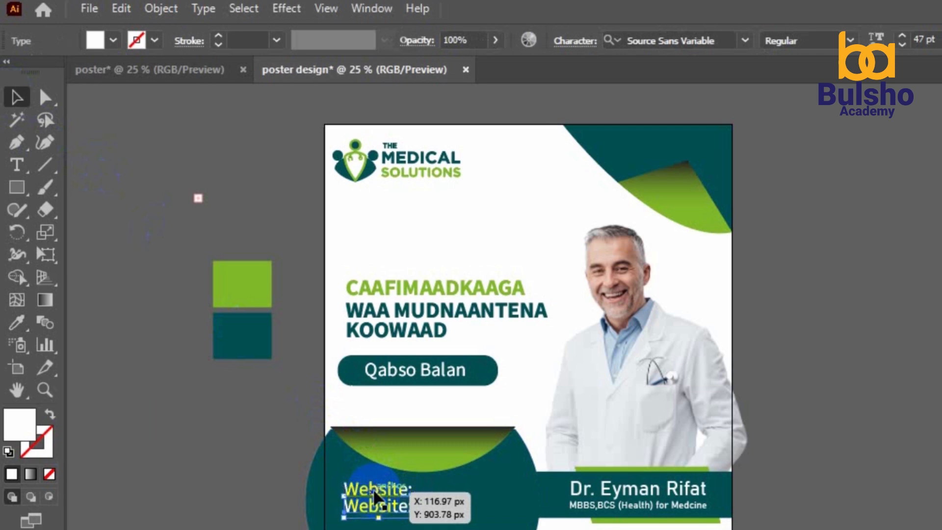
Retype the copy as 'Call Us:' with a phone number, and add the www,med,com URL
click(16, 142)
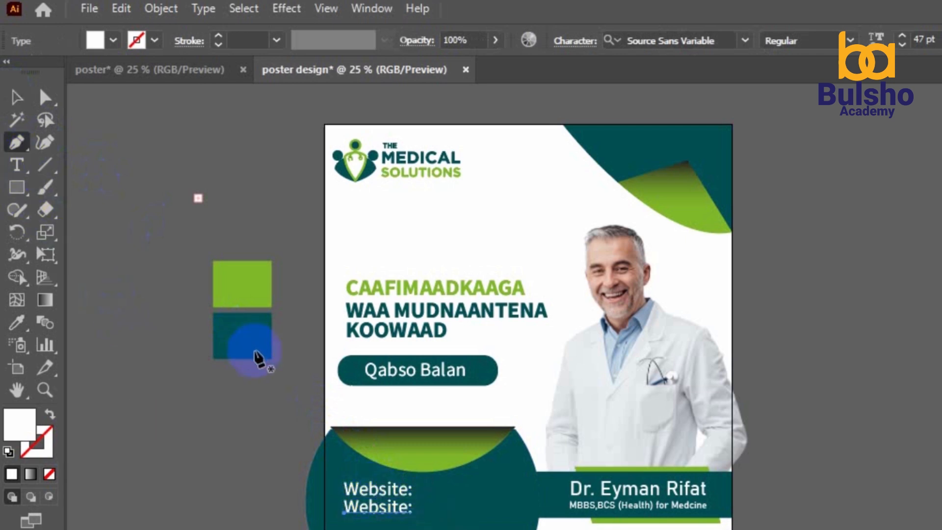
click(16, 164)
click(402, 509)
key(ctrl+a)
text(C)
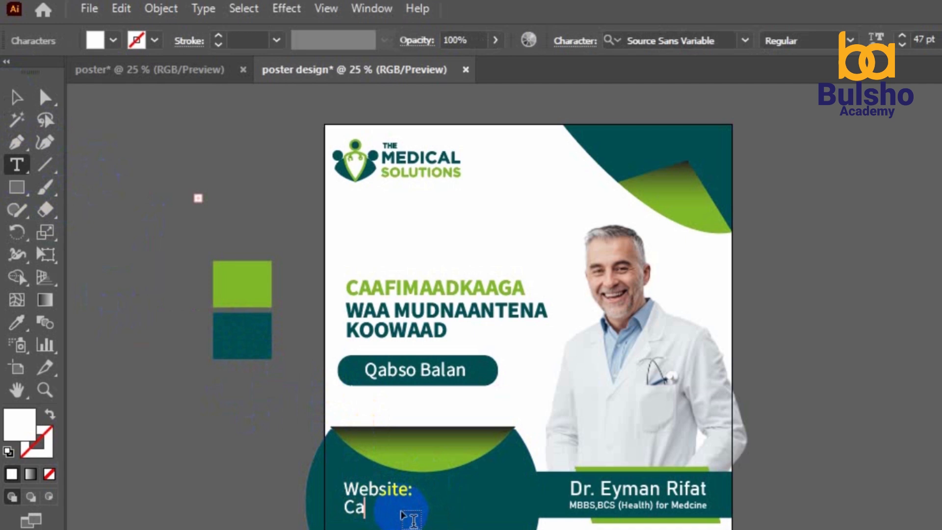
text(all Us)
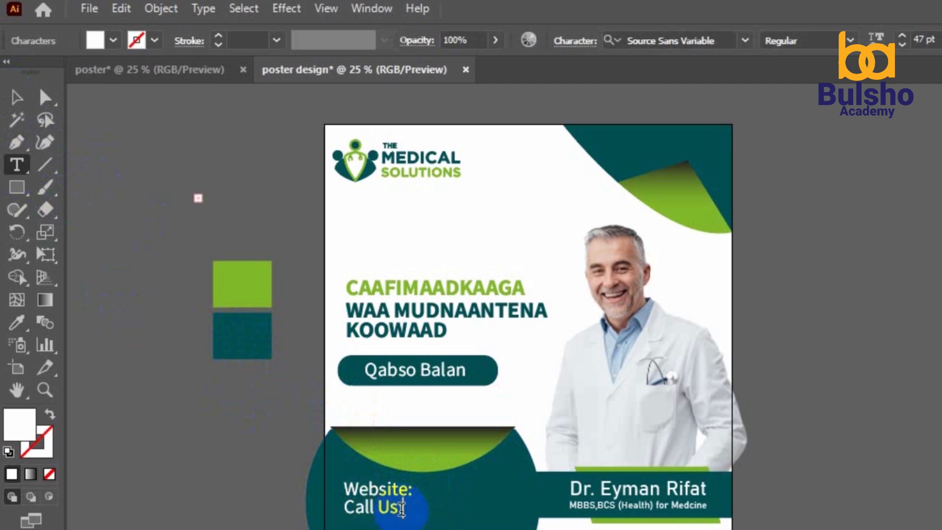
text(:)
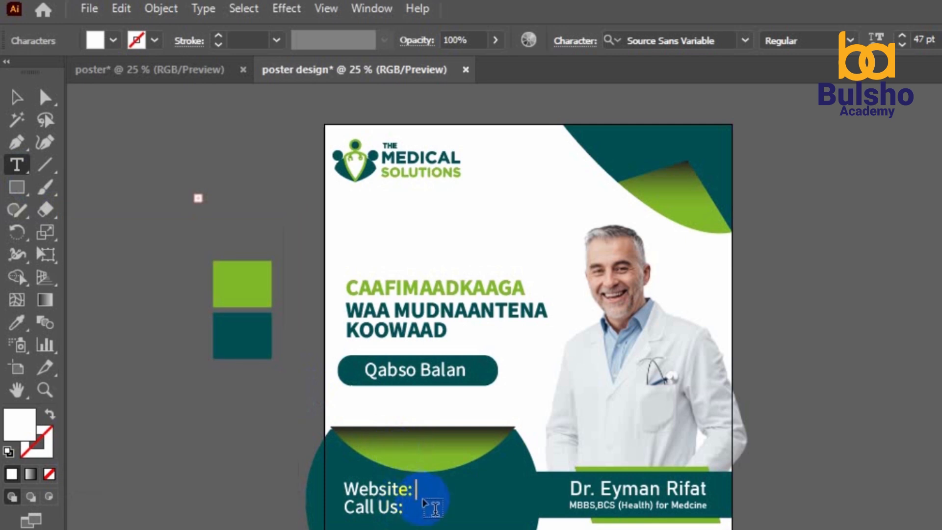
text(www)
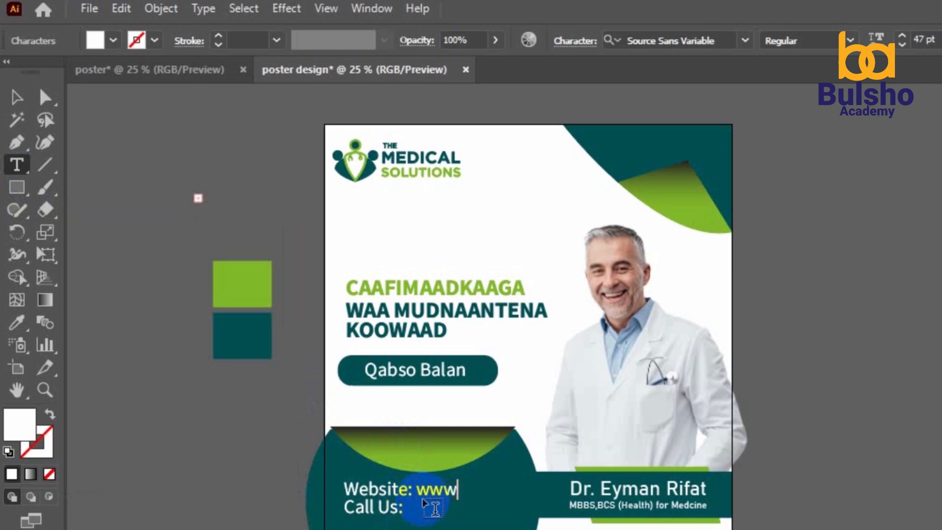
text(,med,com)
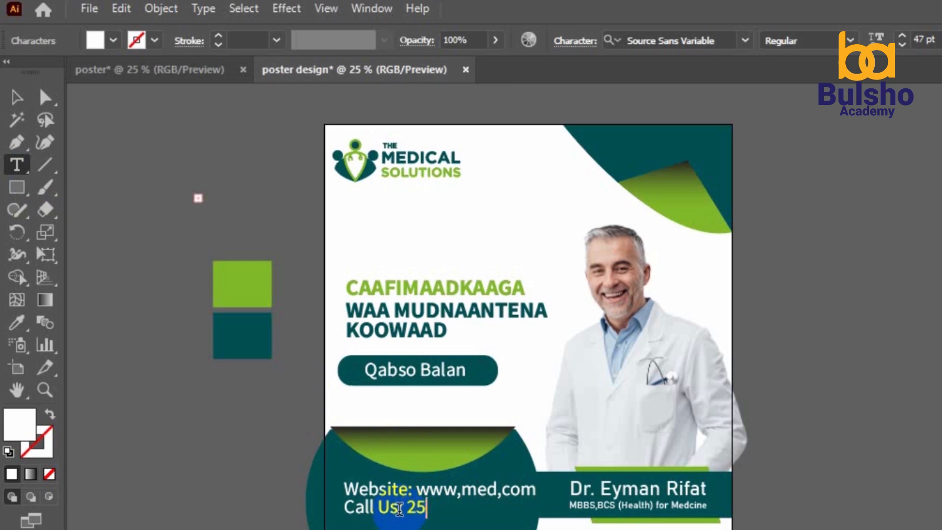
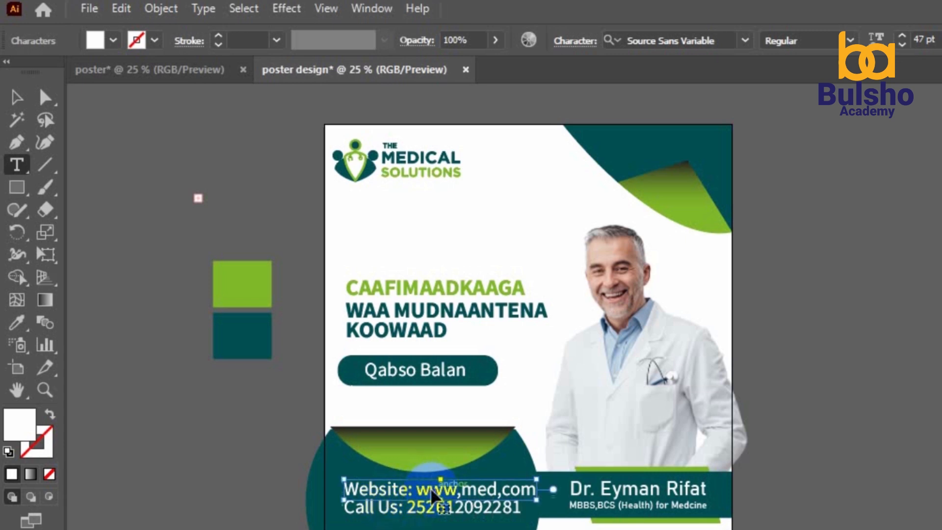
Reduce the Website line's font size by three steps and fix its URL text
triple_click(431, 487)
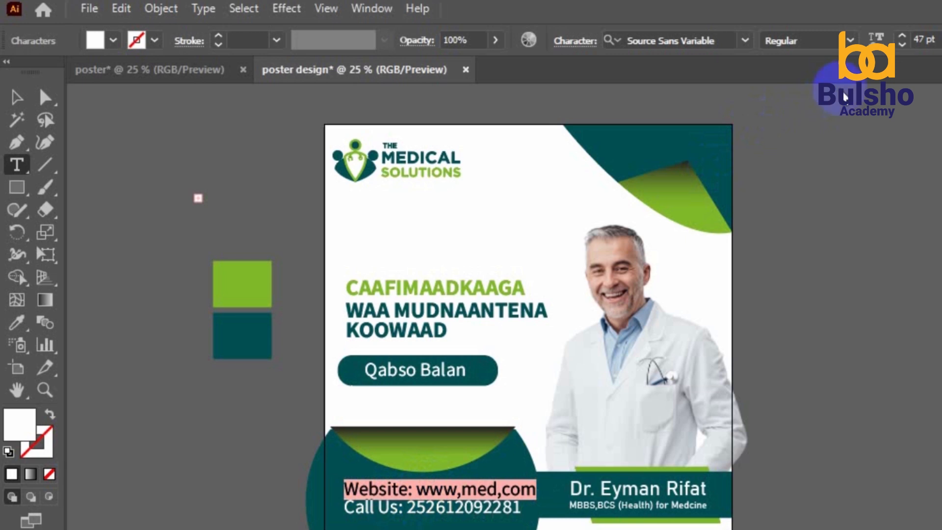
click(902, 44)
click(902, 44)
click(902, 45)
click(901, 44)
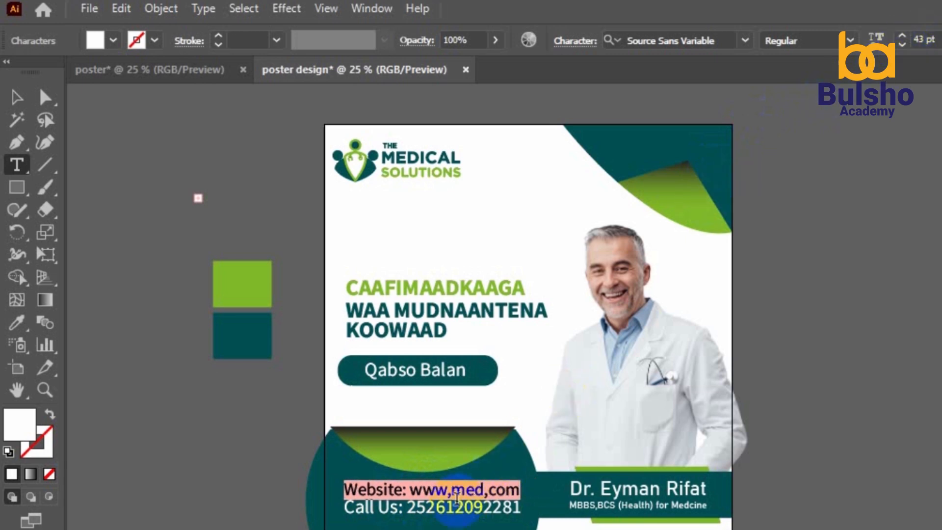
click(453, 495)
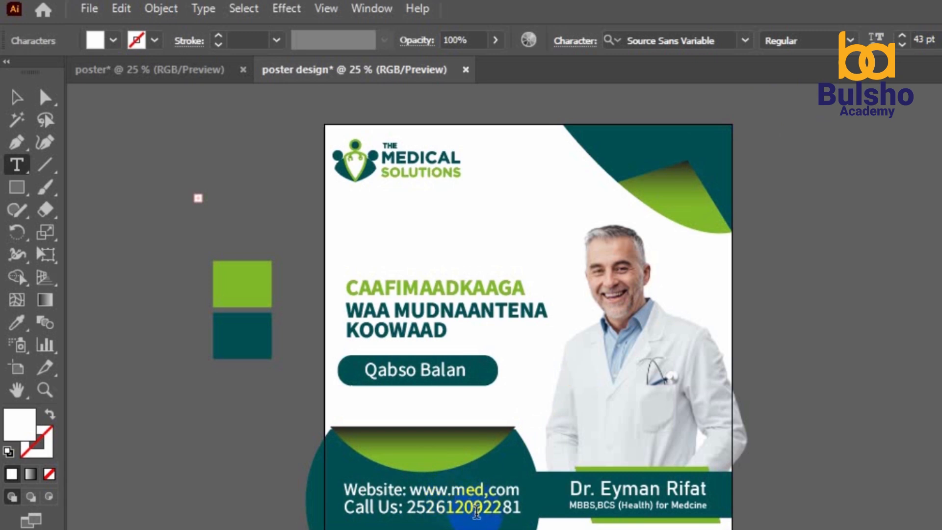
Bring the Call Us phone line down to 43 pt
triple_click(477, 515)
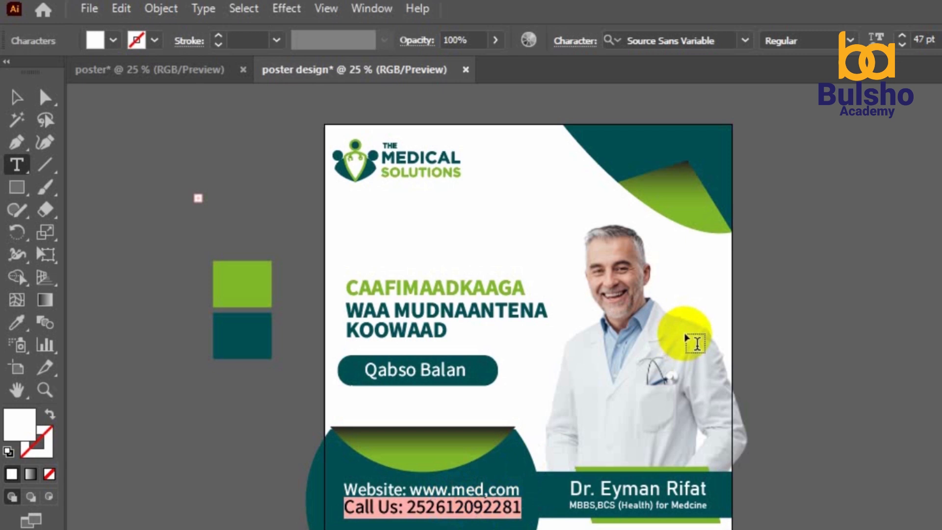
click(902, 46)
click(902, 46)
click(902, 45)
click(902, 45)
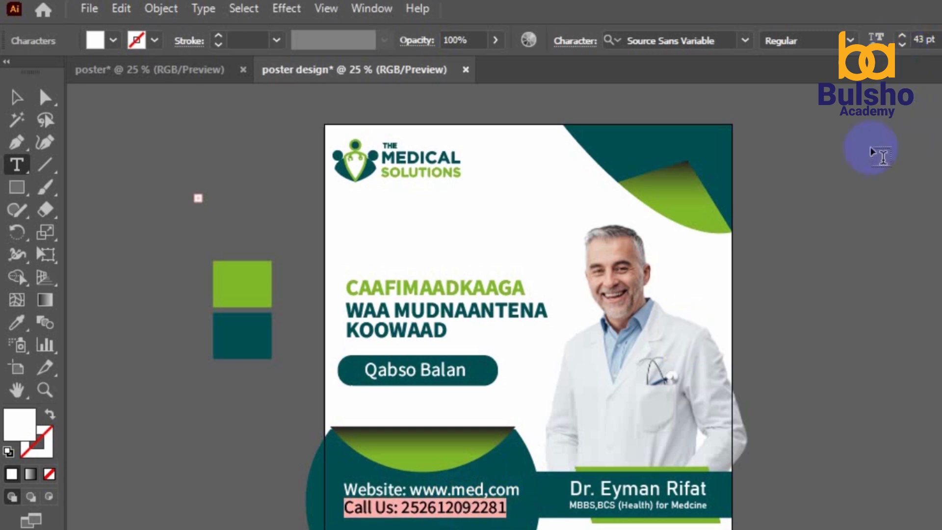
click(20, 93)
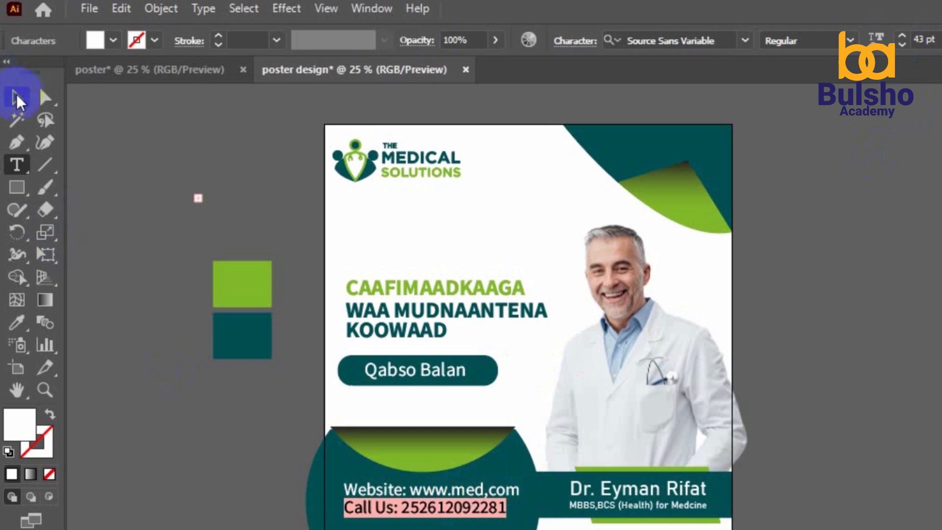
click(133, 168)
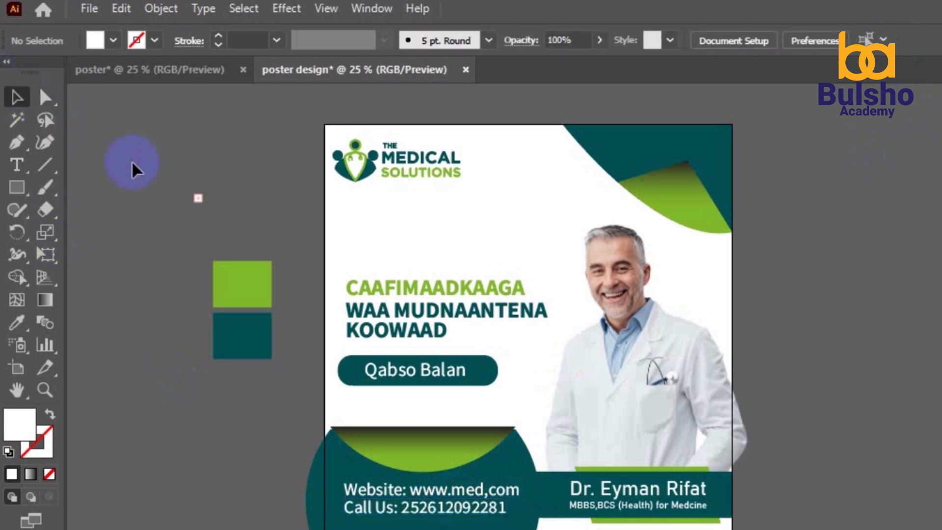
Draw a circle of about 409 px over the doctor with the Ellipse tool
click(758, 489)
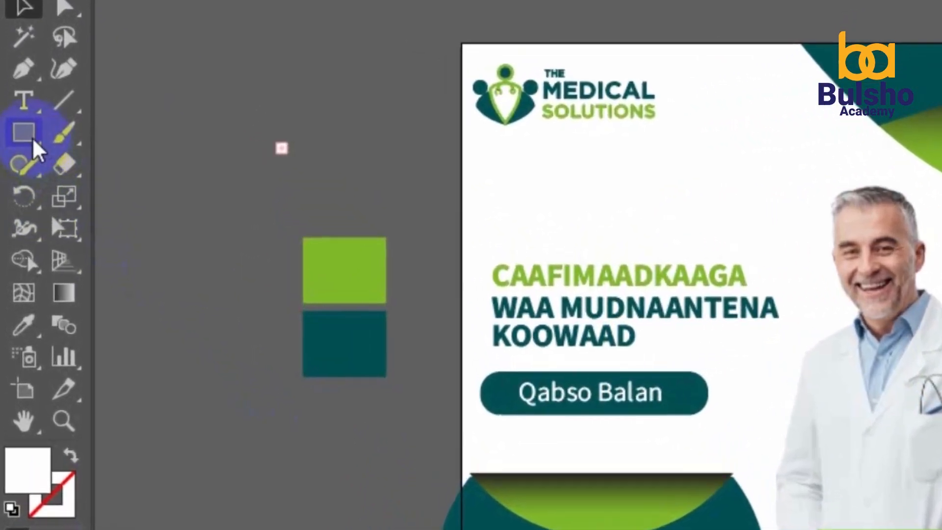
click(20, 189)
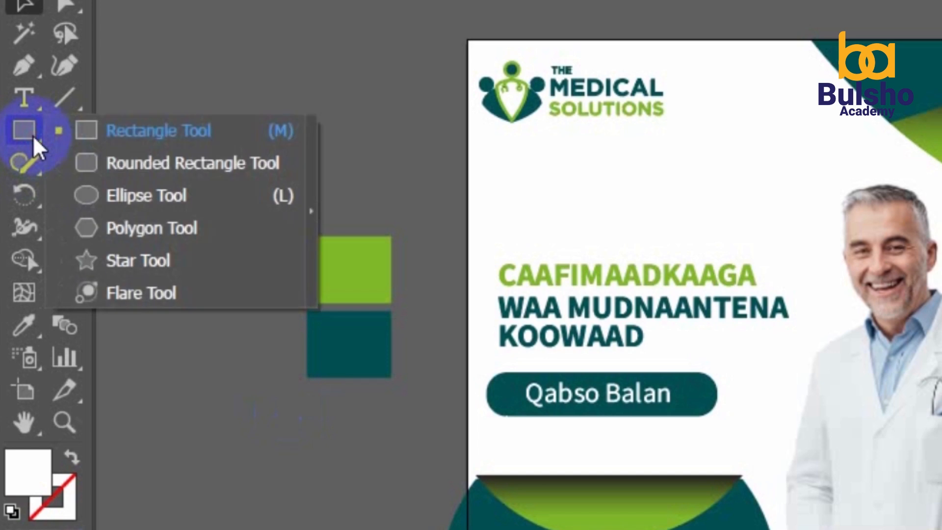
click(140, 197)
drag(737, 174, 924, 307)
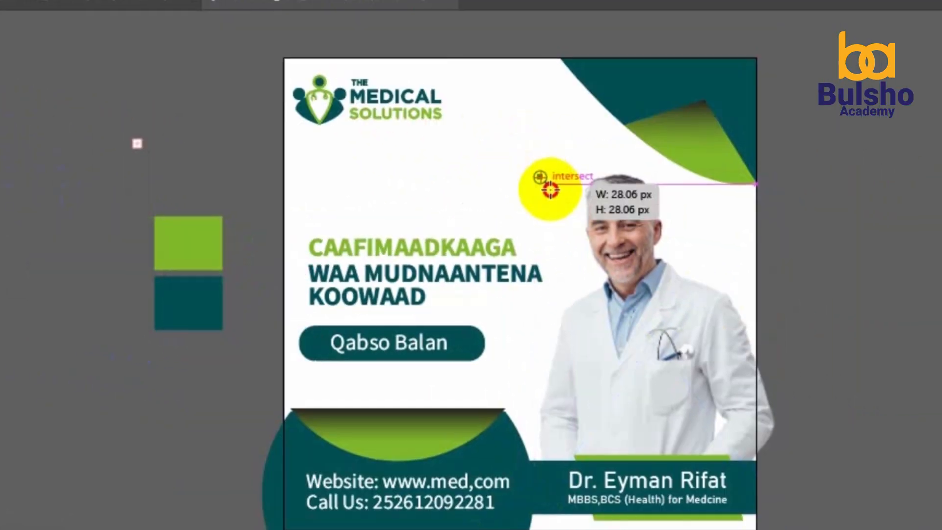
drag(682, 278, 717, 301)
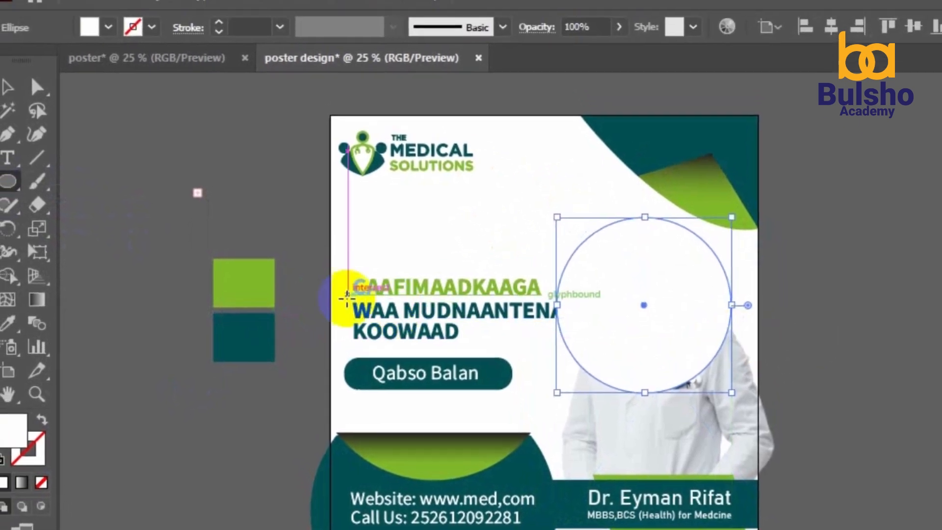
Fill the circle with the teal swatch colour and send it behind the doctor
click(8, 323)
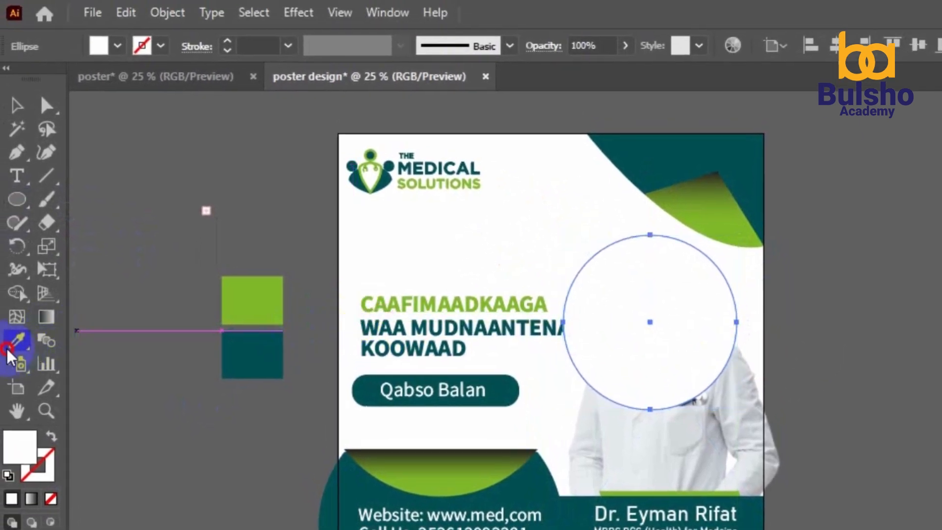
click(240, 355)
click(18, 105)
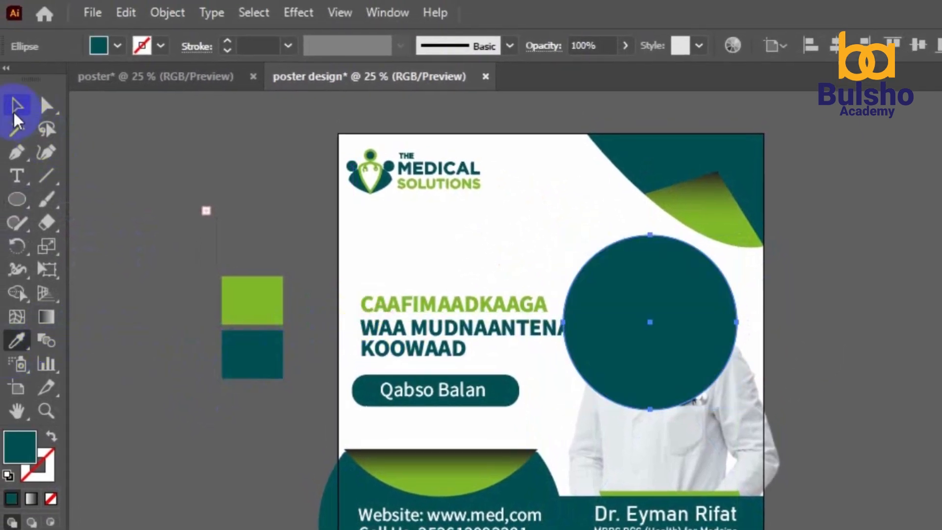
click(260, 202)
click(629, 303)
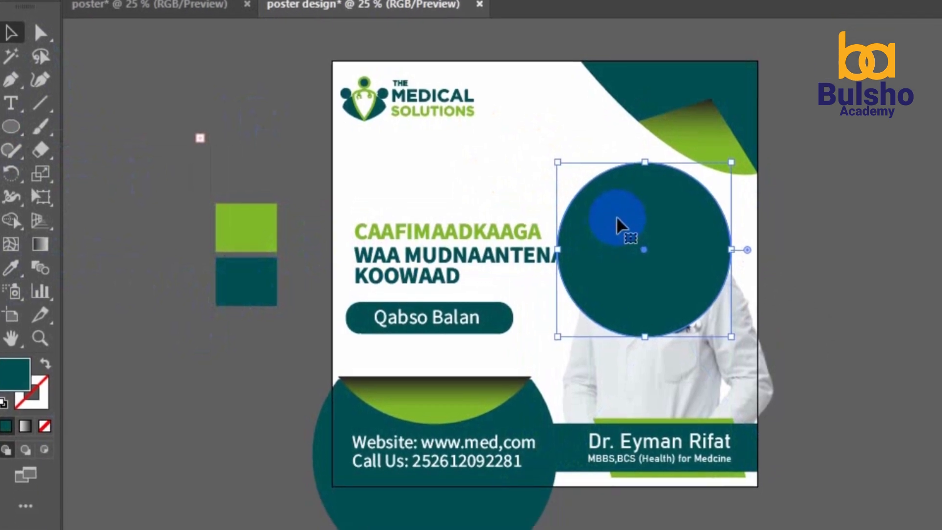
right_click(624, 257)
mouse_move(714, 471)
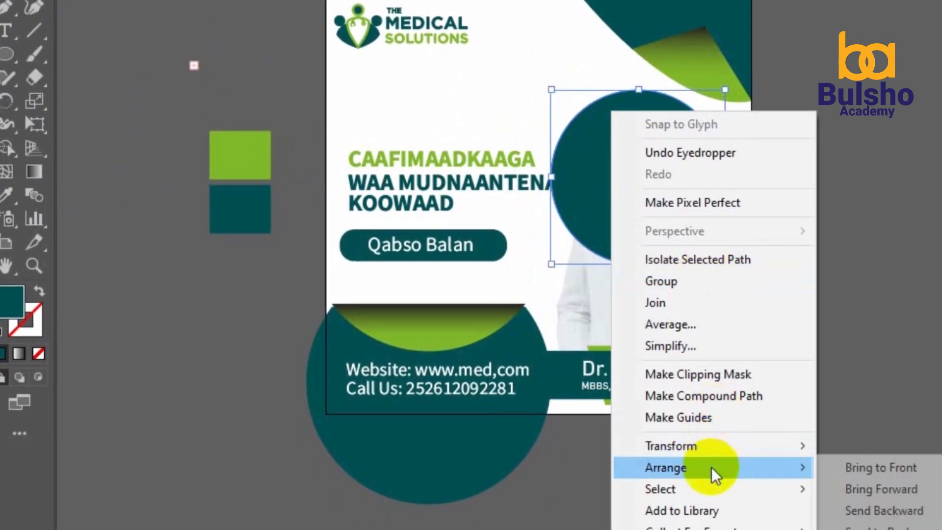
click(876, 525)
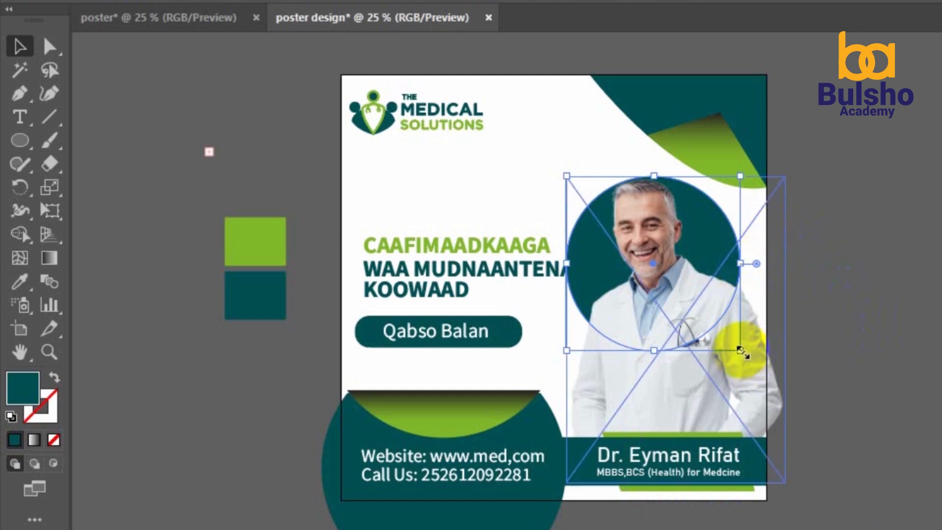
Shrink the teal circle, lock the doctor photo, and position the circle behind his head
drag(742, 351, 715, 325)
click(683, 313)
shift+click(704, 322)
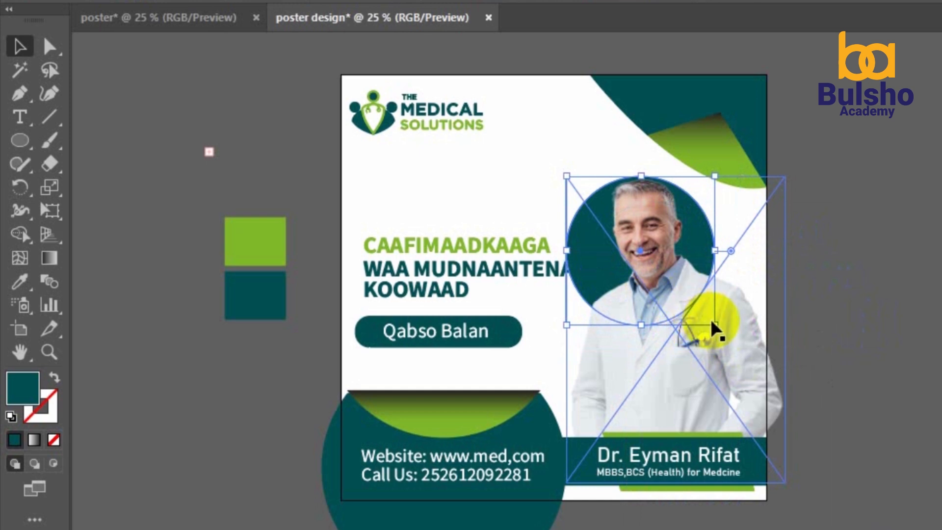
drag(714, 324, 696, 306)
click(848, 309)
click(618, 253)
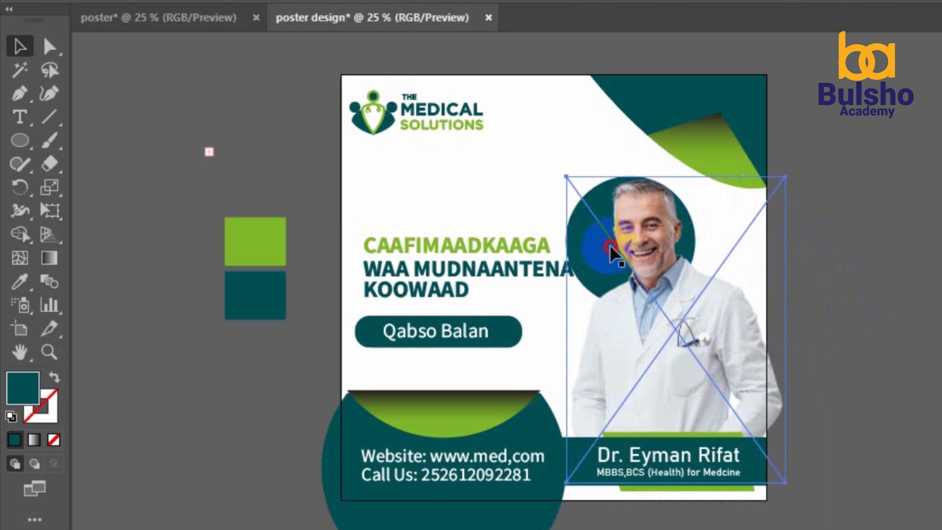
key(ctrl+2)
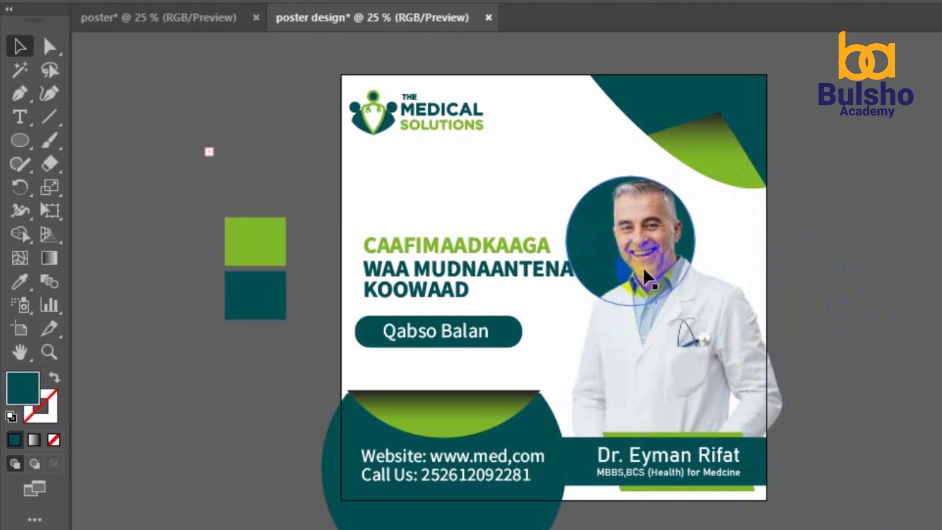
drag(608, 258, 621, 236)
click(890, 289)
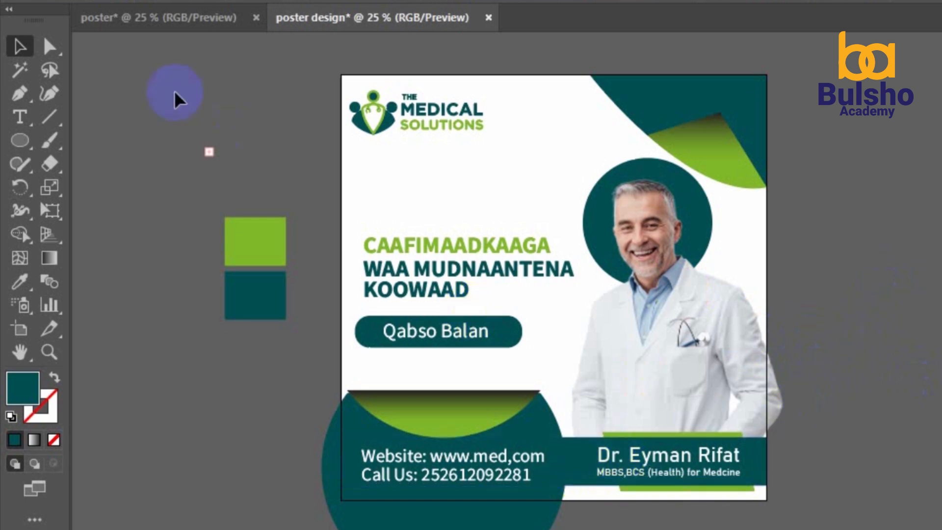
Start exporting the poster from the File menu
key(alt+f)
click(171, 336)
click(406, 355)
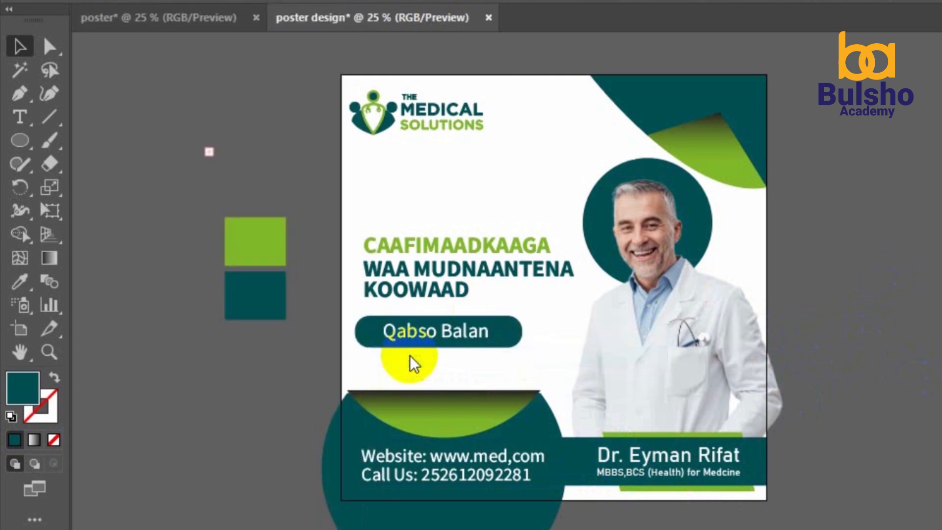
Drag the abstract-medical-wallpaper file from the sampl folder onto the Illustrator poster
drag(327, 112, 471, 529)
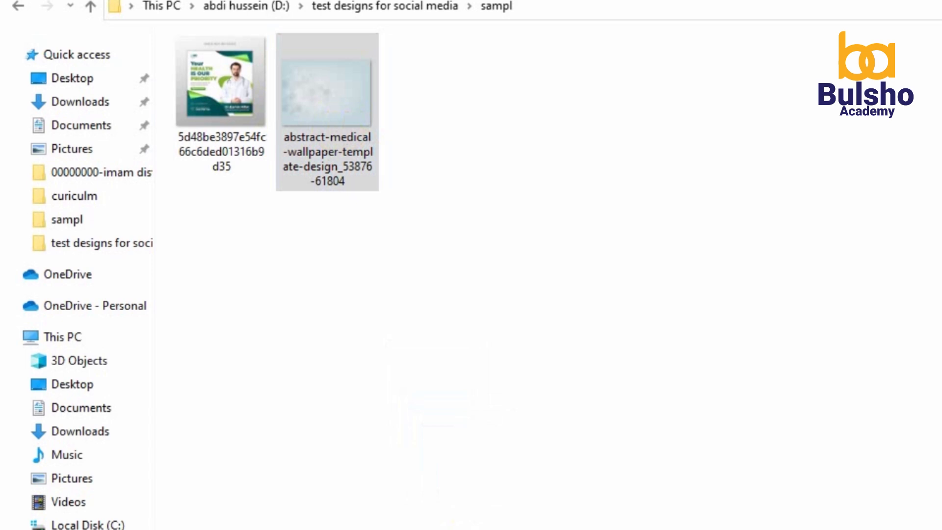
drag(471, 529, 643, 529)
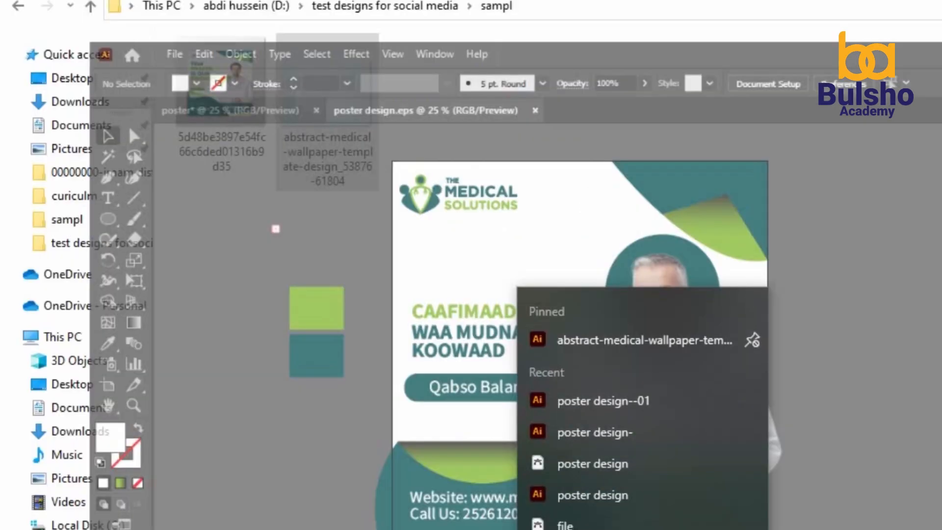
drag(346, 132, 474, 347)
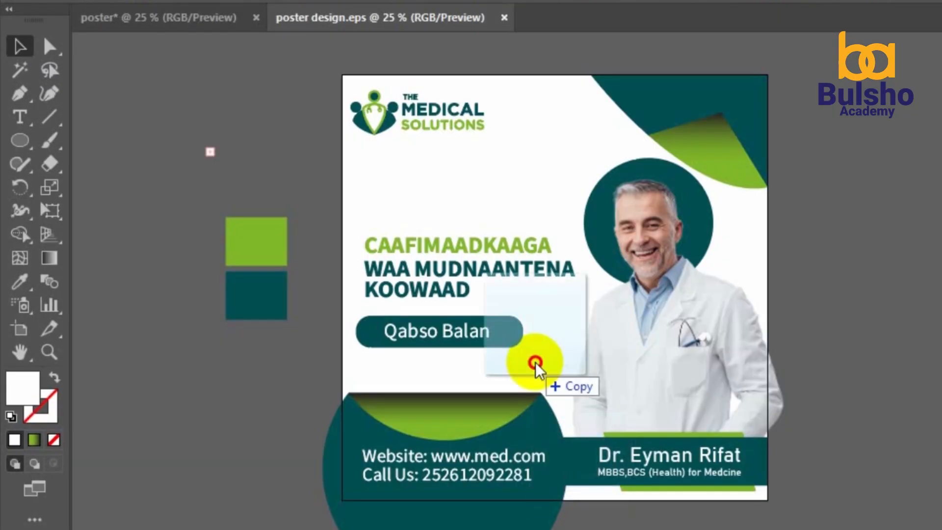
drag(539, 370, 592, 284)
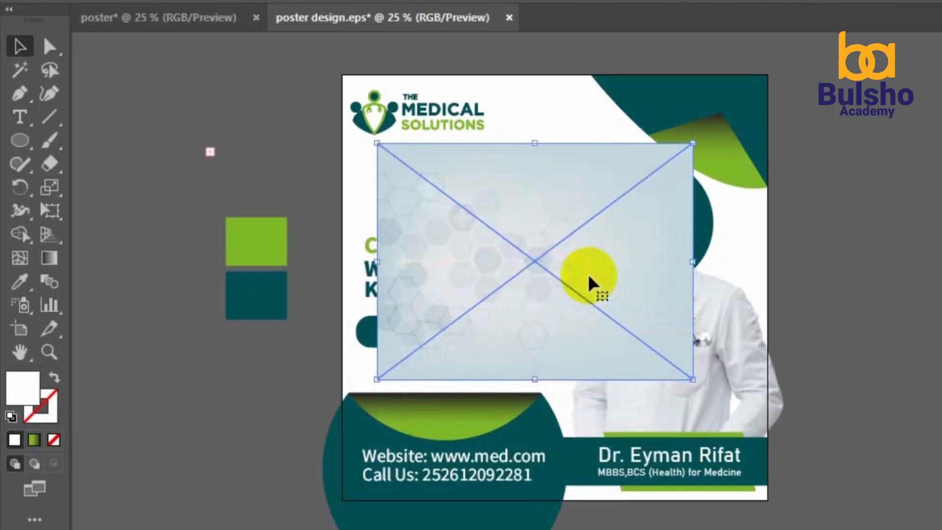
Scale the hexagon wallpaper past the artboard edges and send it to the back
drag(693, 379, 820, 474)
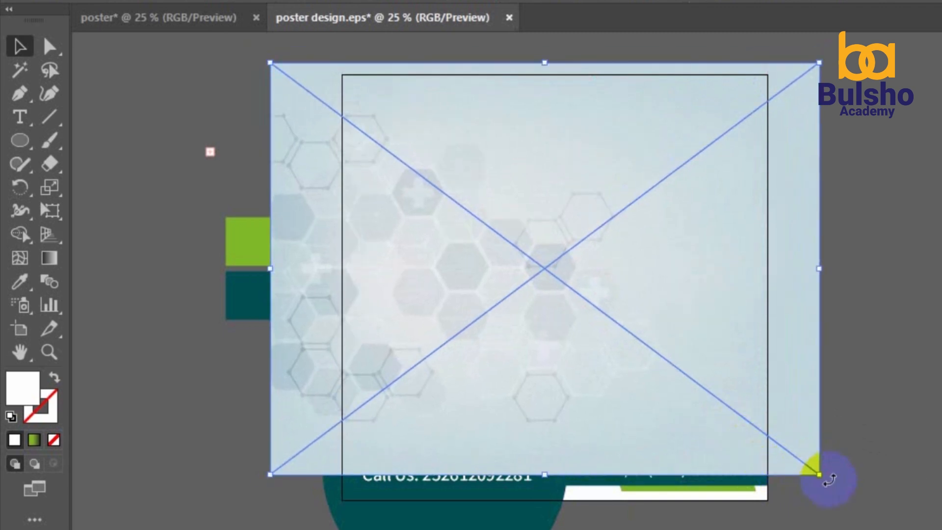
mouse_move(821, 475)
mouse_down()
mouse_move(837, 484)
mouse_move(826, 488)
mouse_up()
drag(741, 441, 742, 445)
right_click(749, 445)
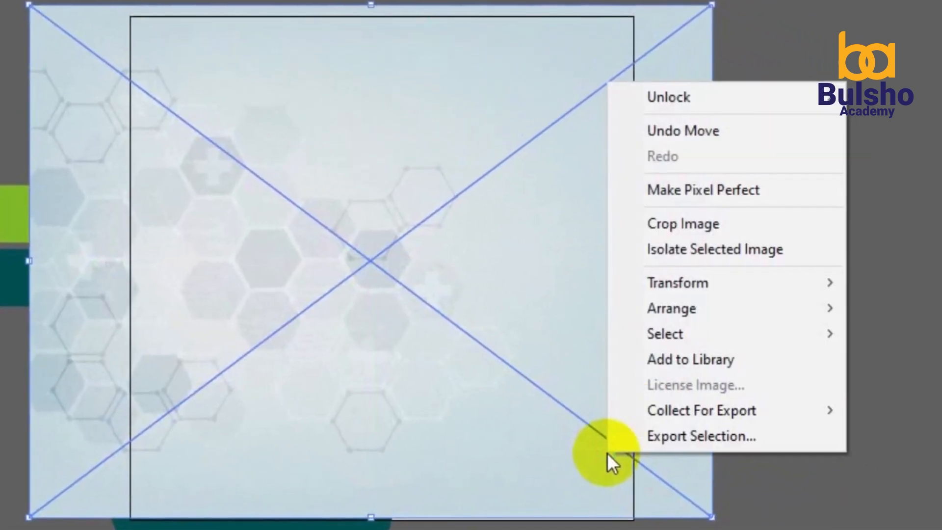
mouse_move(662, 308)
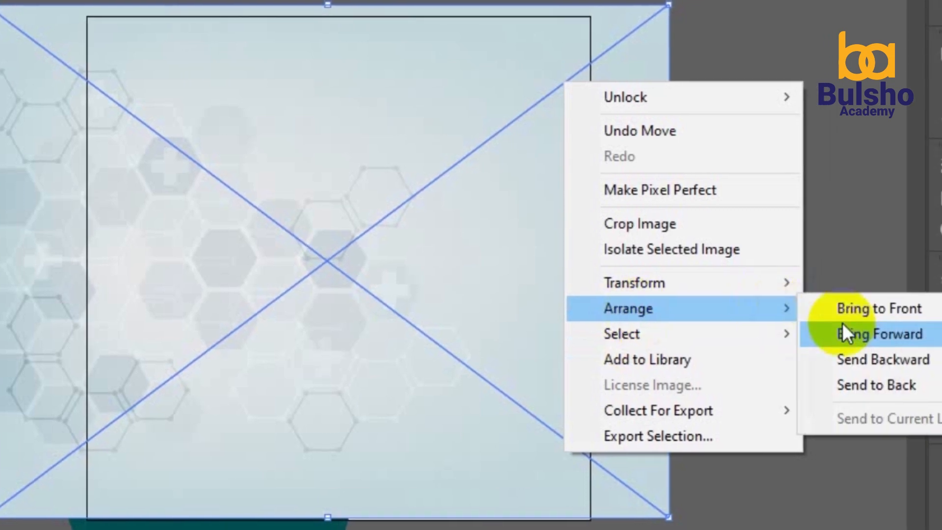
click(847, 386)
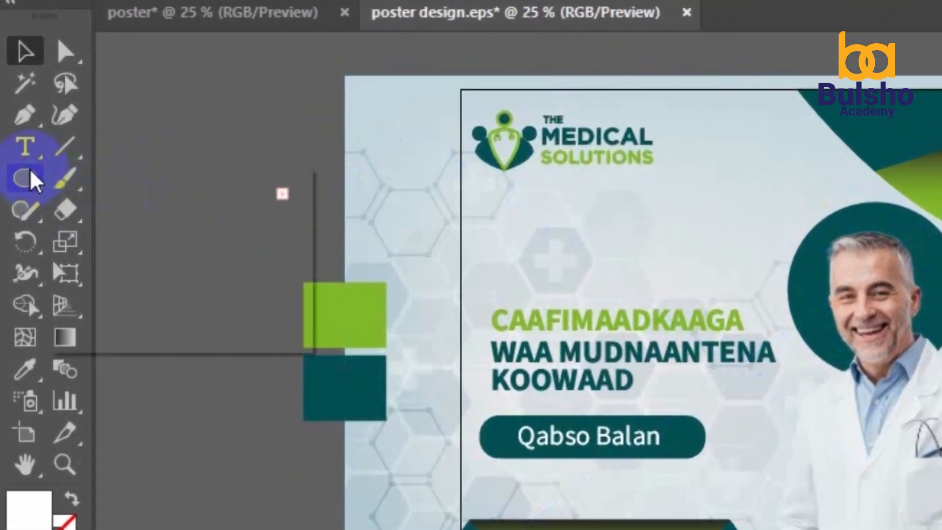
Unlock all objects and draw a white rectangle of about 1000 × 988 px over the poster
drag(32, 177, 109, 179)
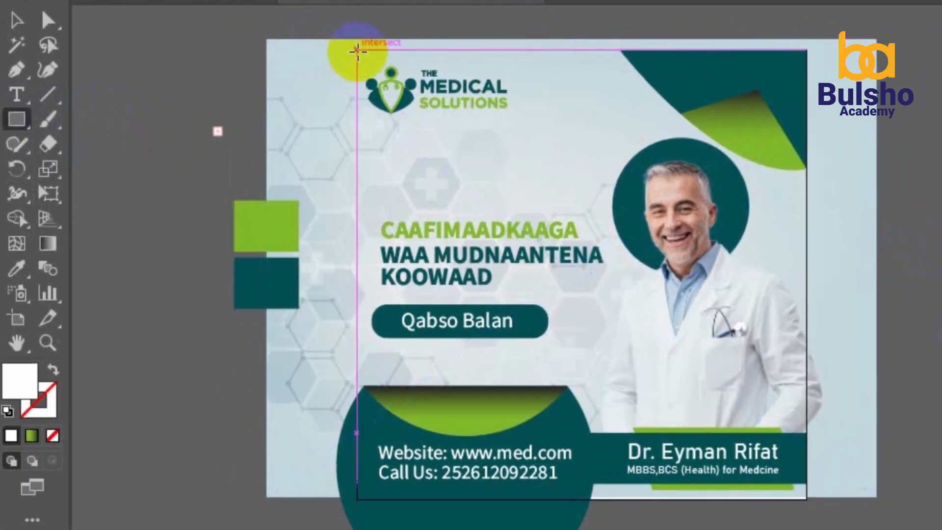
click(201, 0)
click(260, 83)
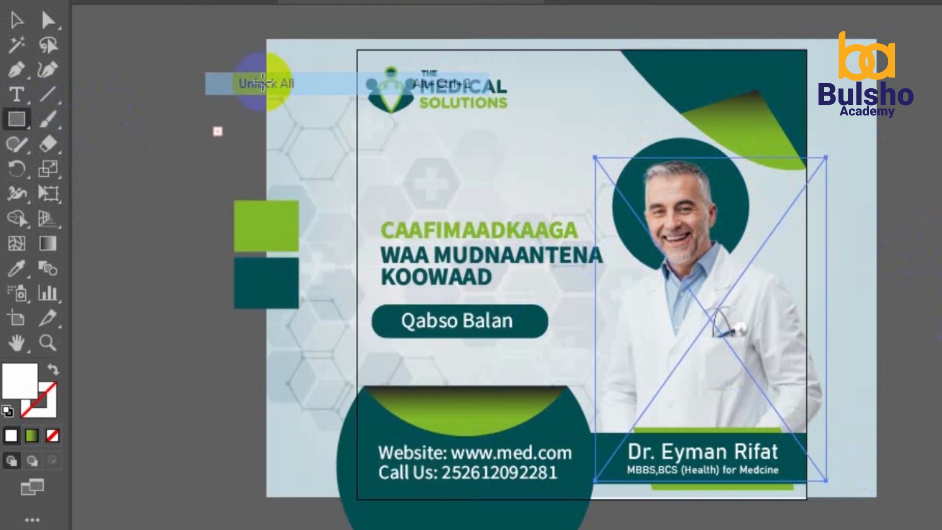
drag(357, 50, 809, 495)
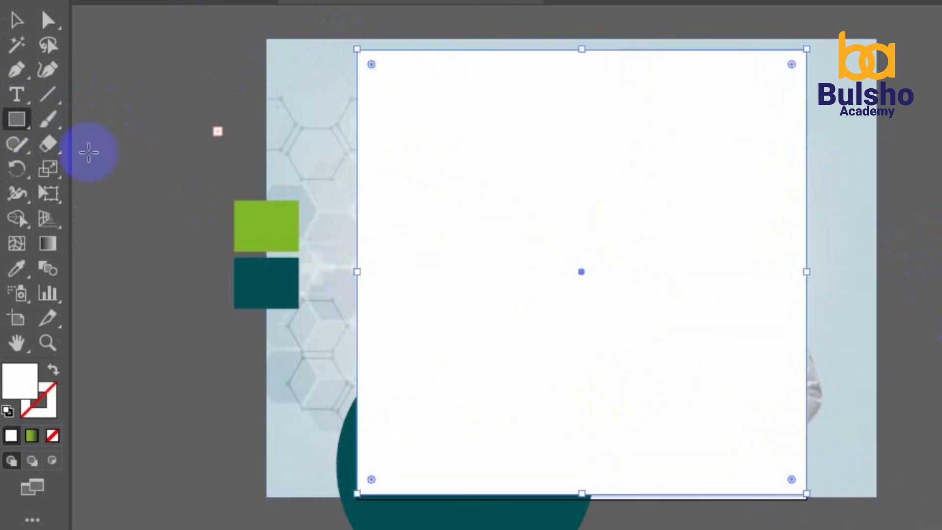
Move the green and teal colour swatches further left
click(12, 23)
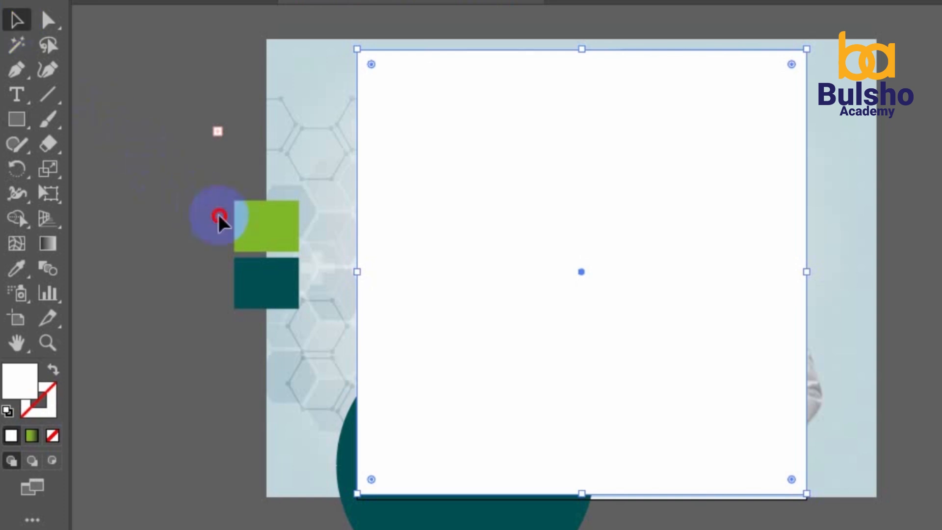
drag(220, 216, 256, 280)
drag(248, 236, 153, 219)
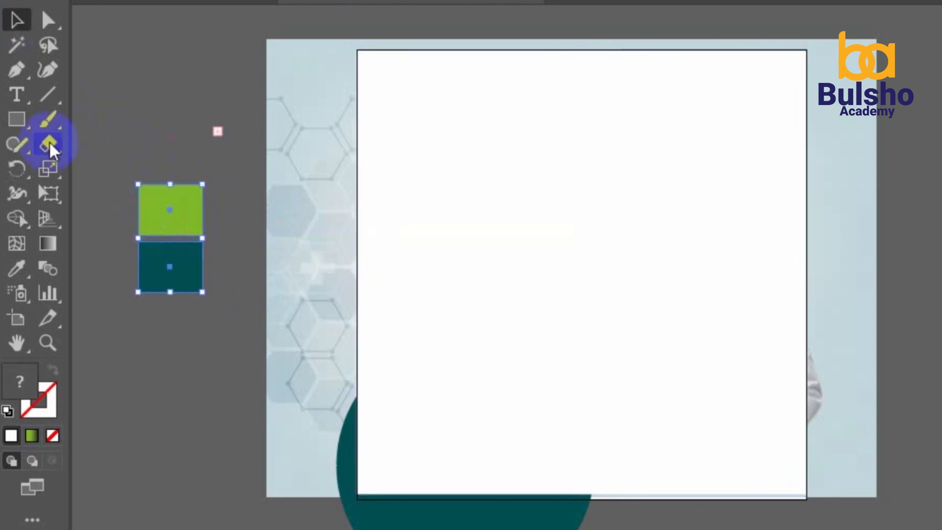